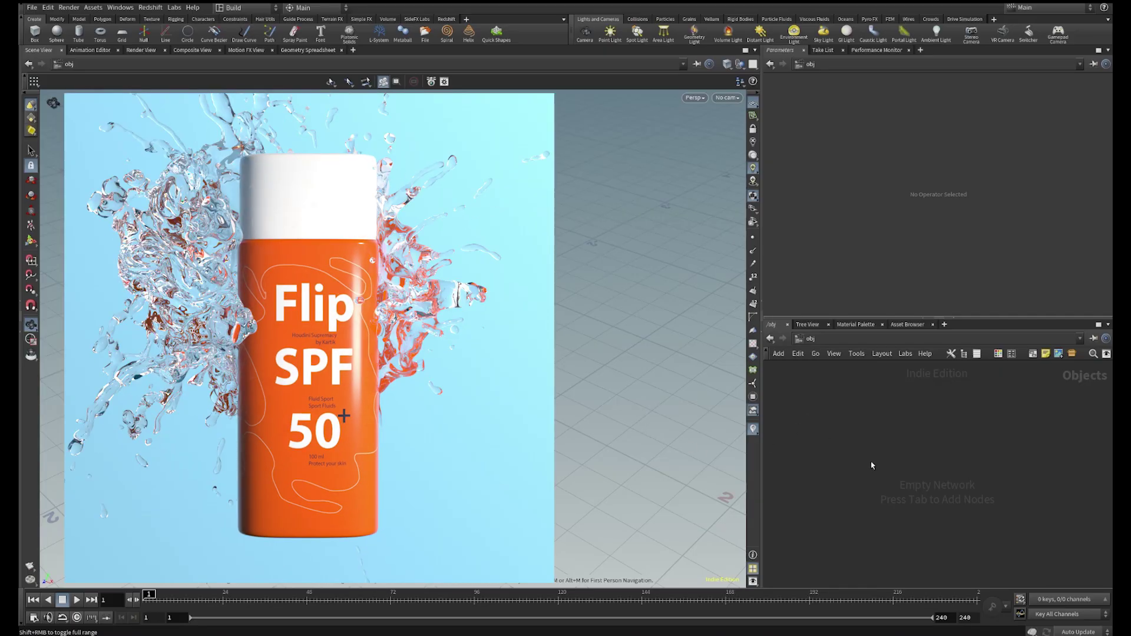
Add a Geometry object to the empty object network and rename it Sim
key(Tab)
text(geo)
key(Return)
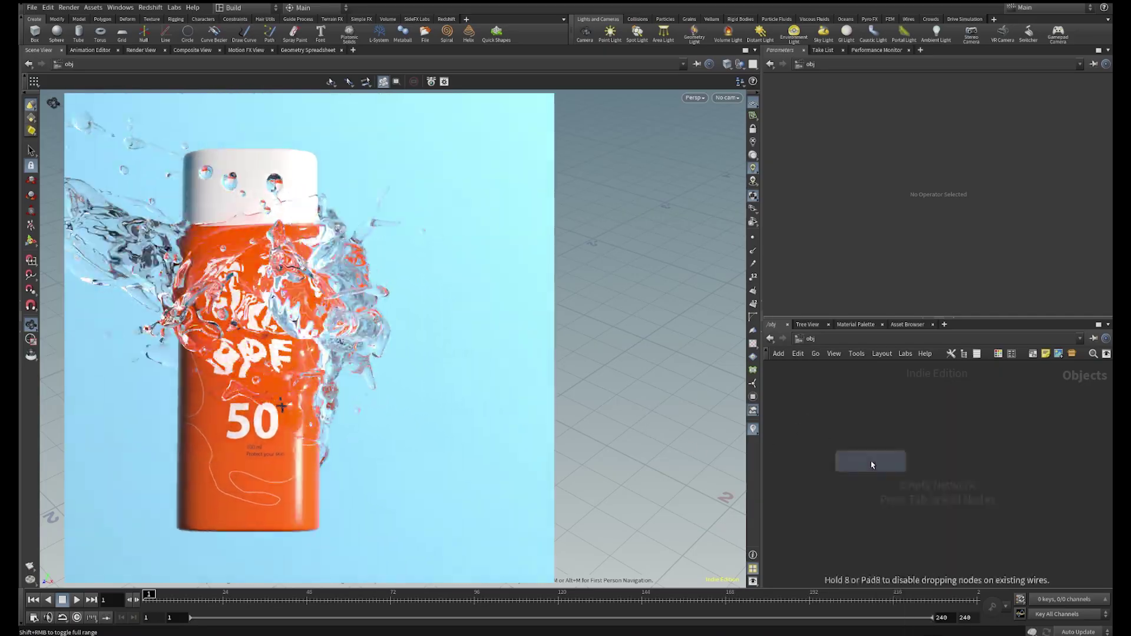
click(868, 461)
double_click(929, 460)
text(S)
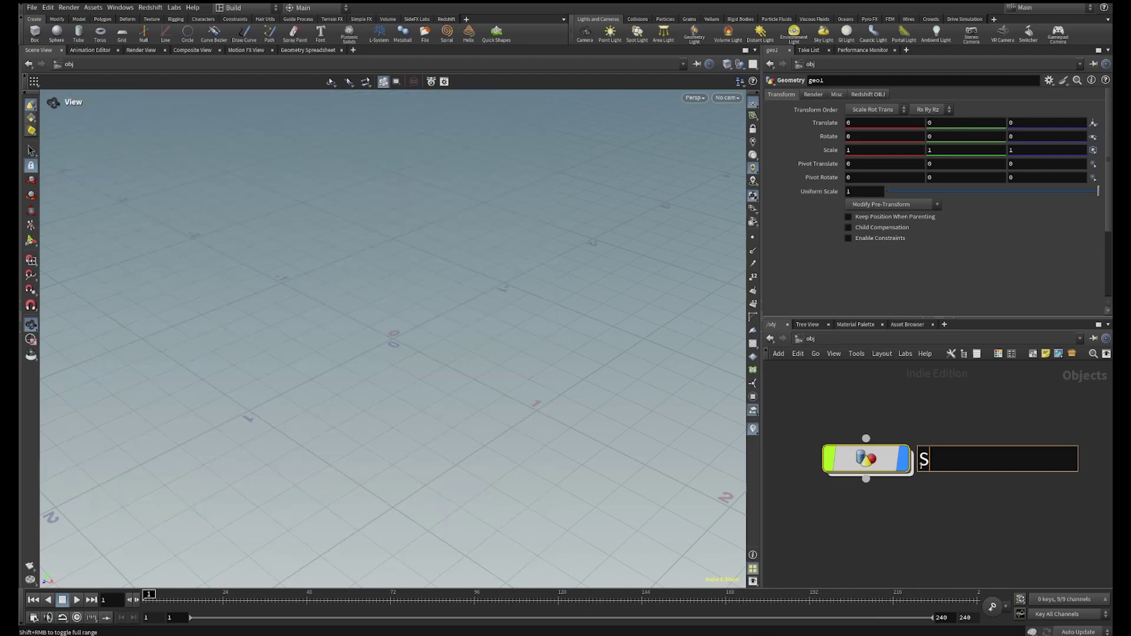
text(im)
key(Return)
Colour the Sim node purple and go inside its geometry network
key(c)
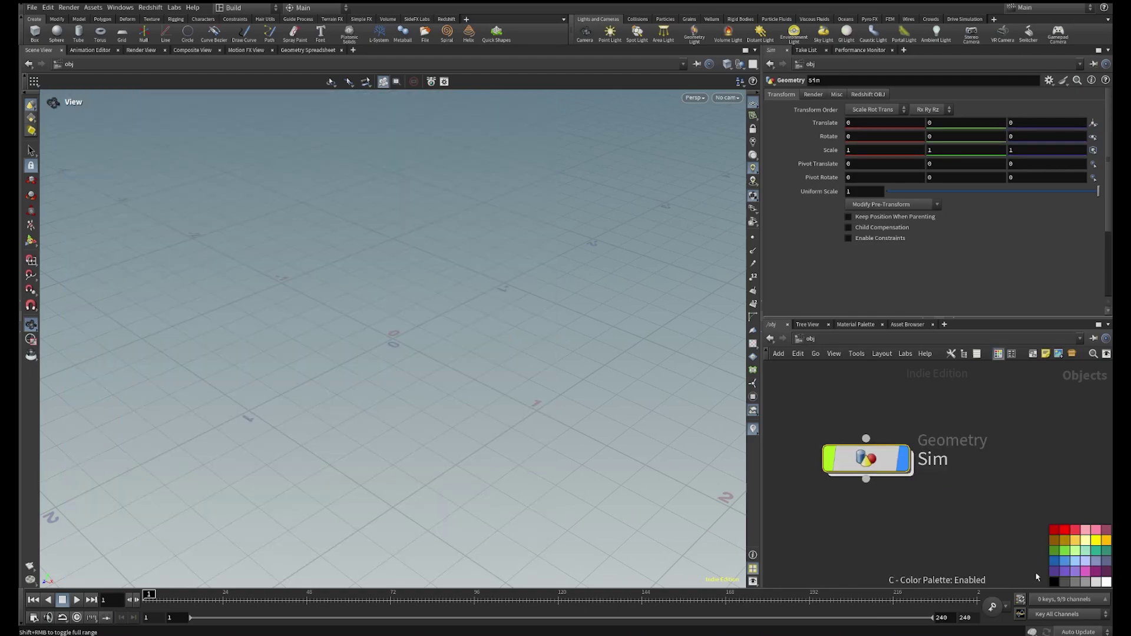
click(1054, 571)
key(c)
double_click(874, 459)
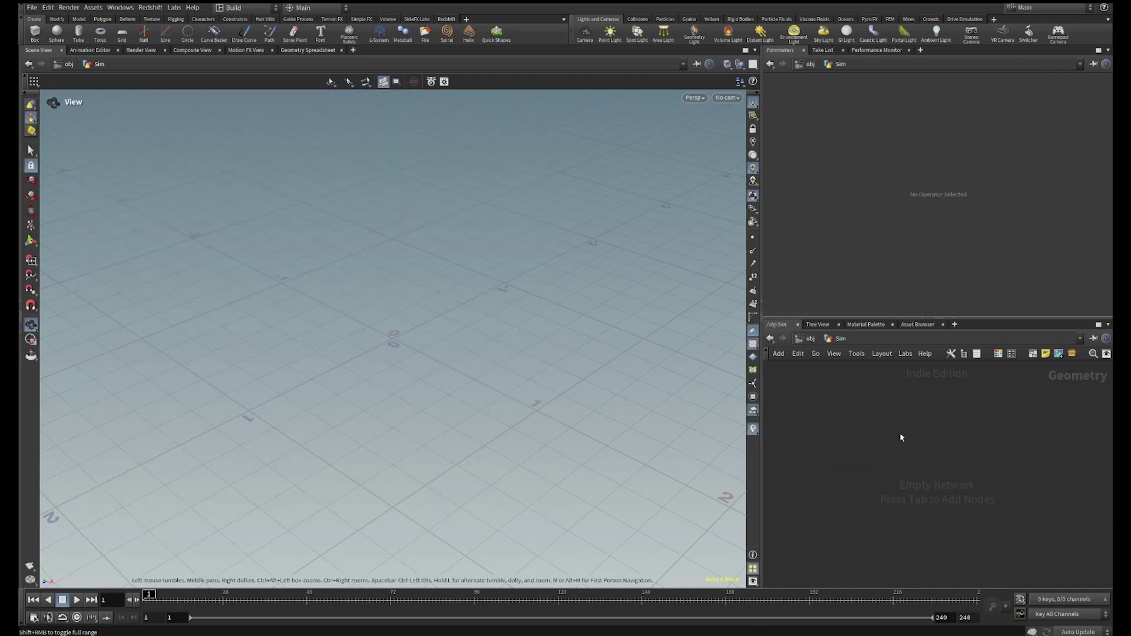
Add an Alembic node to the Sim network
drag(435, 353, 375, 273)
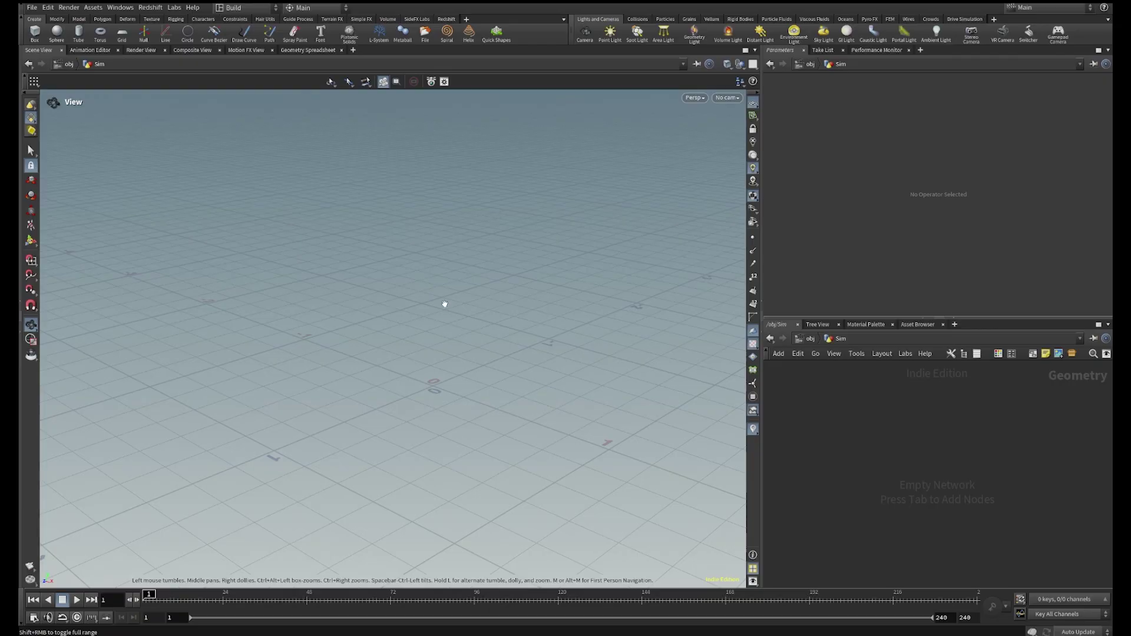
key(Tab)
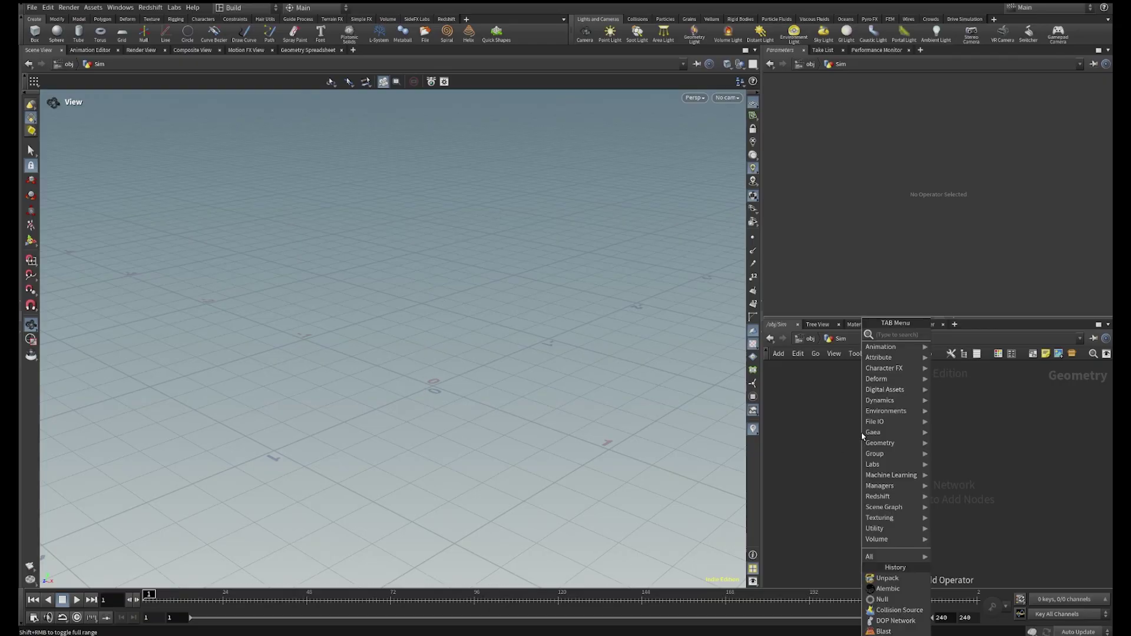
text(alemb)
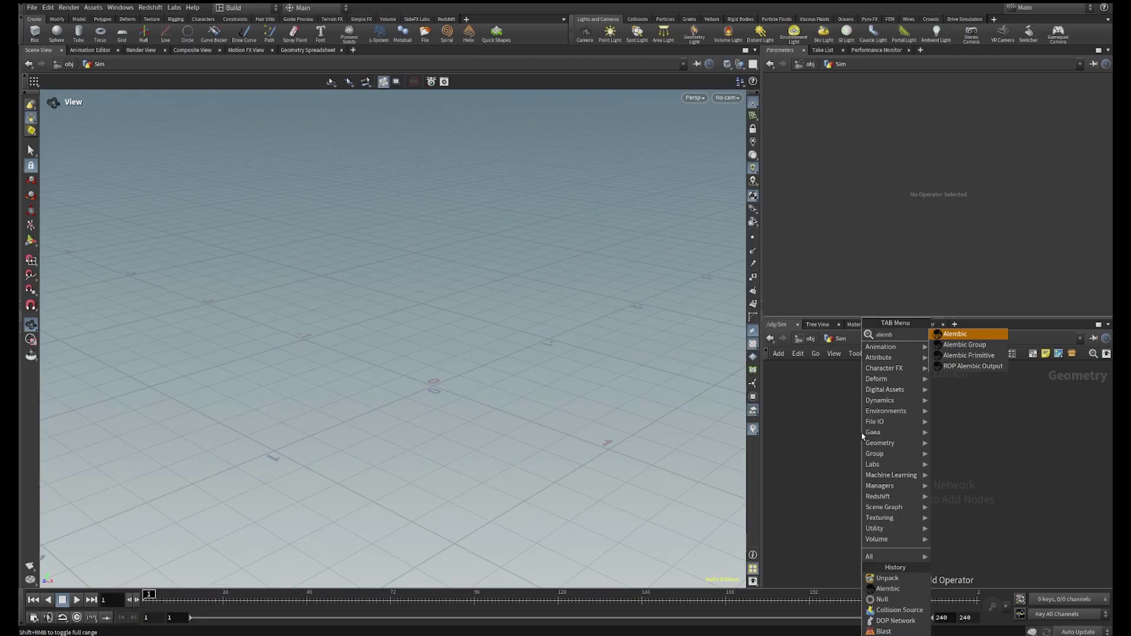
key(Return)
click(861, 433)
Load Flip03_bottle05.abc from the Desktop into the Alembic node and frame the bottle in the viewport
click(1095, 113)
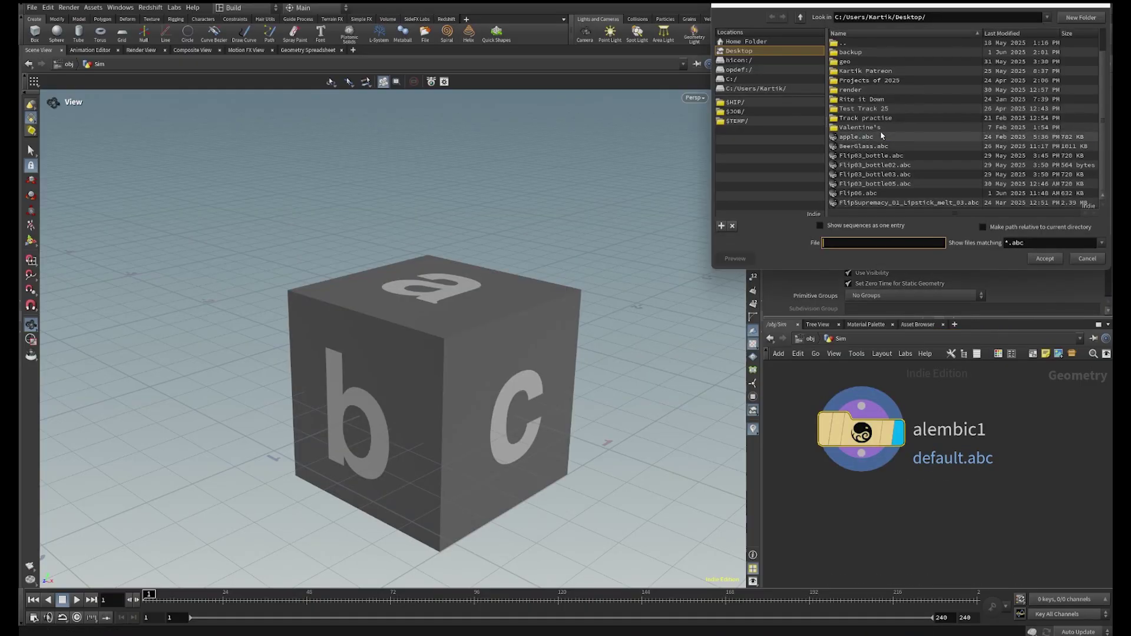
scroll(882, 153, down, 1)
click(876, 156)
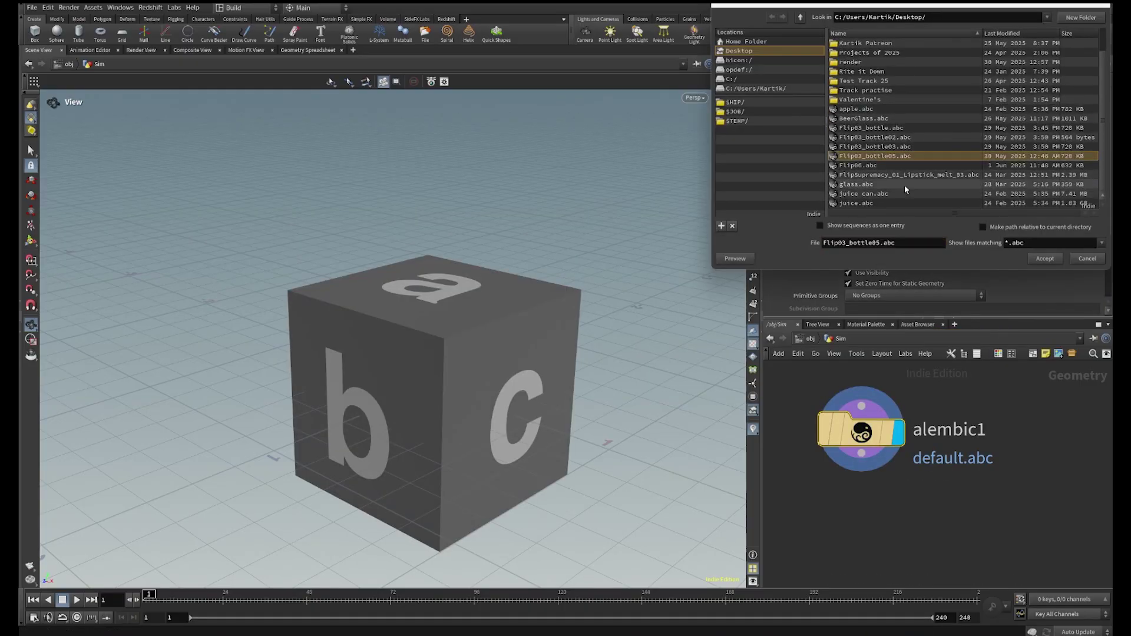
click(1045, 258)
key(h)
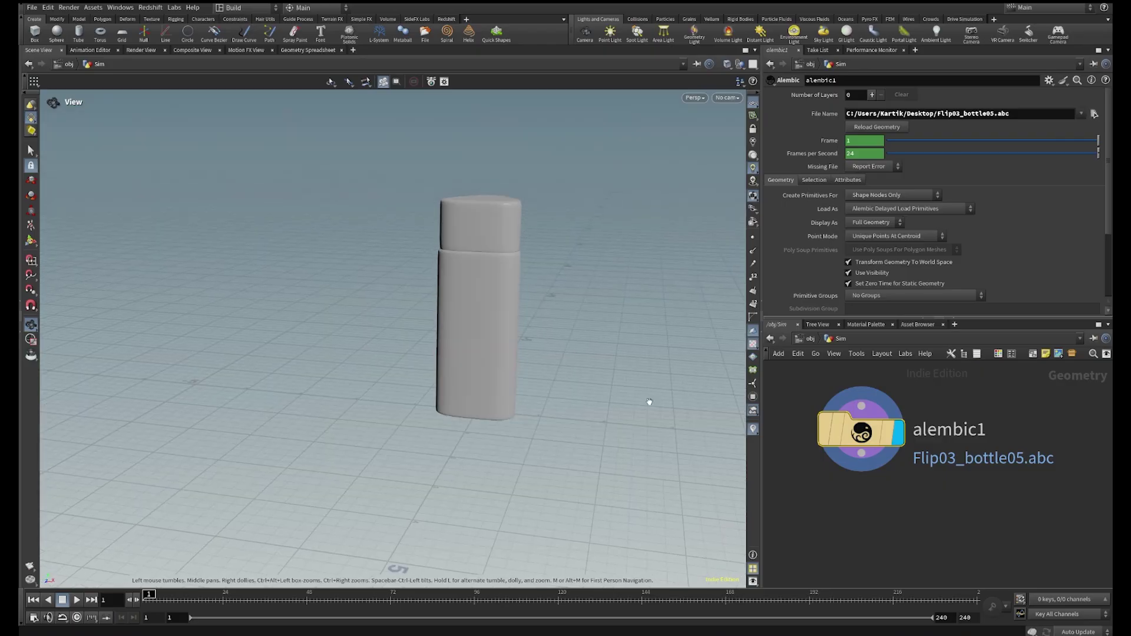
Connect an Unpack node to the output of the Alembic node and display its result
drag(862, 454, 928, 538)
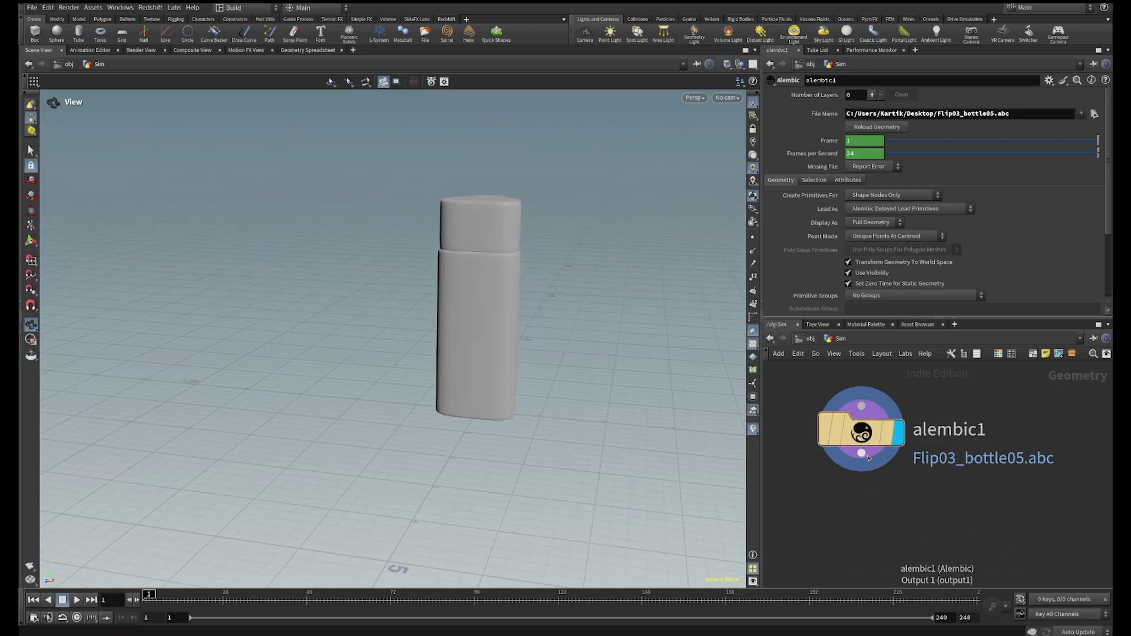
click(865, 455)
key(Tab)
text(unp)
key(Return)
key(Return)
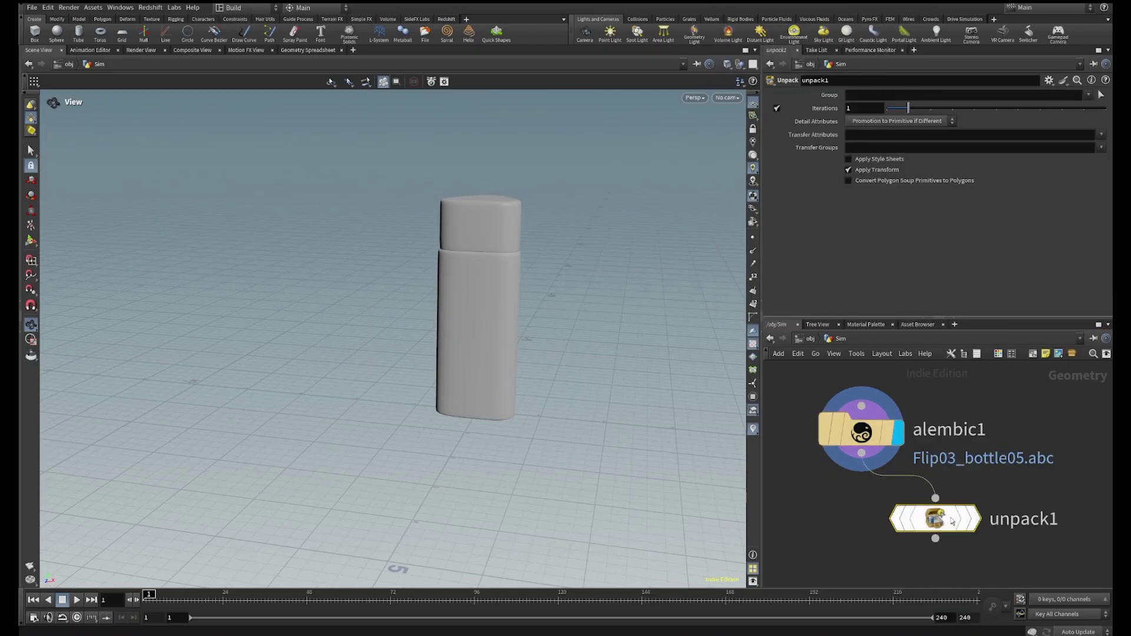
click(969, 519)
Set the Unpack node to transfer the path attribute
scroll(289, 268, up, 5)
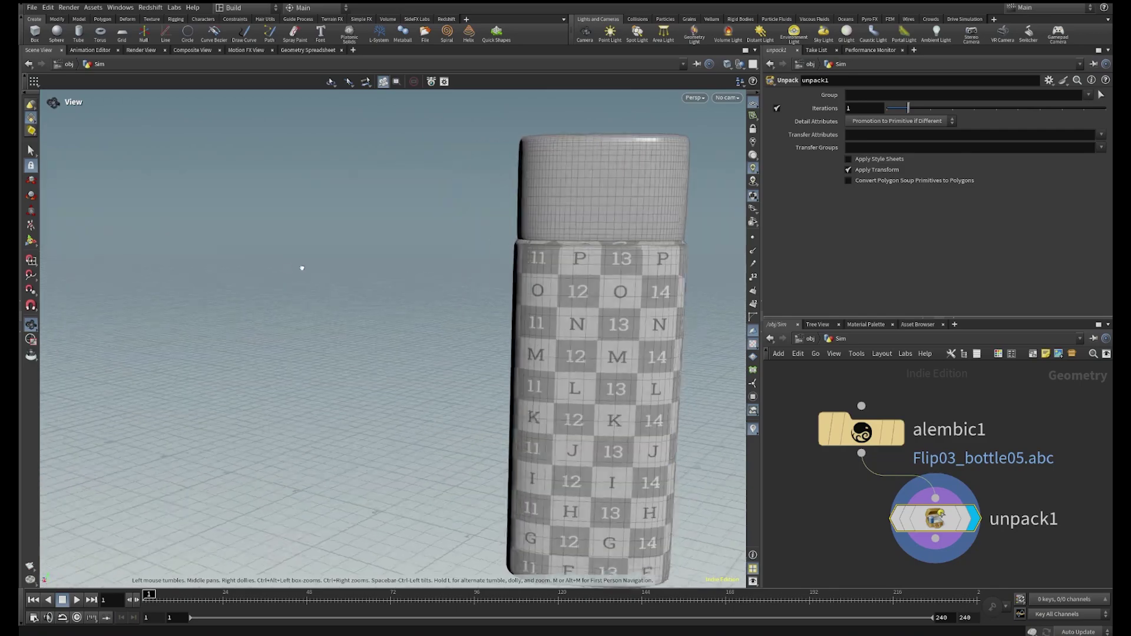
drag(288, 268, 424, 289)
scroll(423, 286, down, 2)
middle_drag(420, 281, 488, 344)
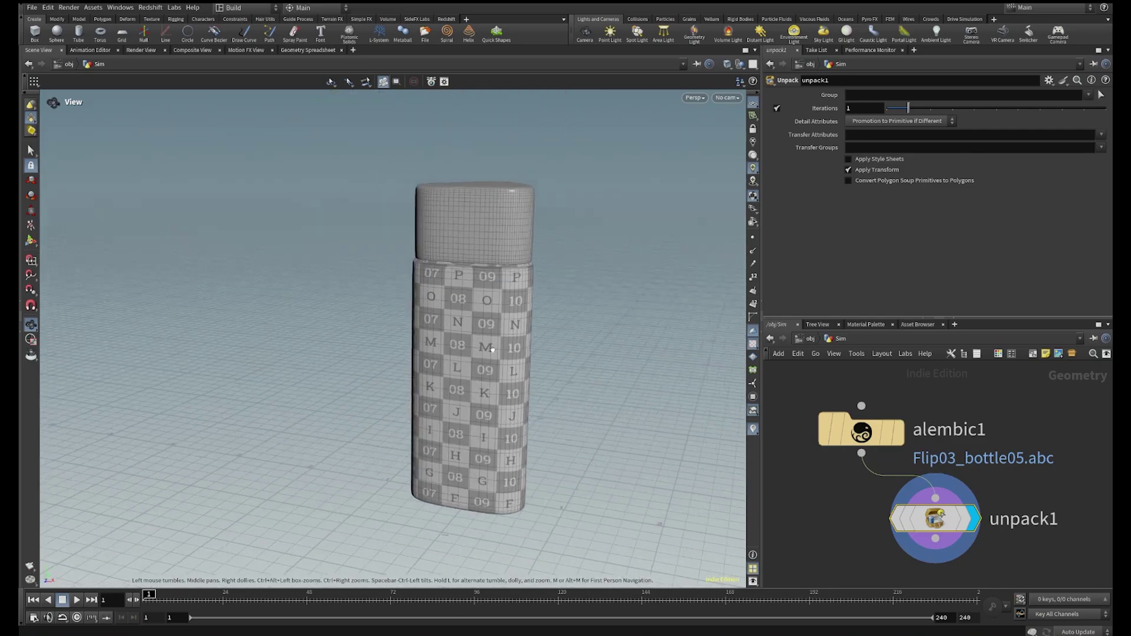
drag(487, 343, 479, 326)
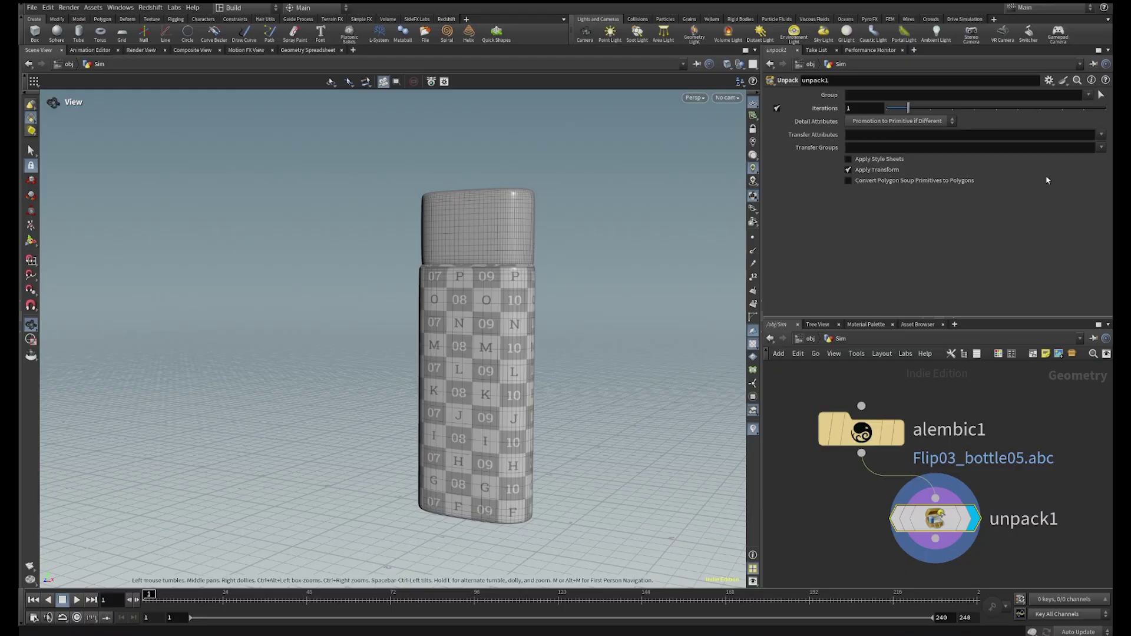
middle_drag(517, 360, 514, 327)
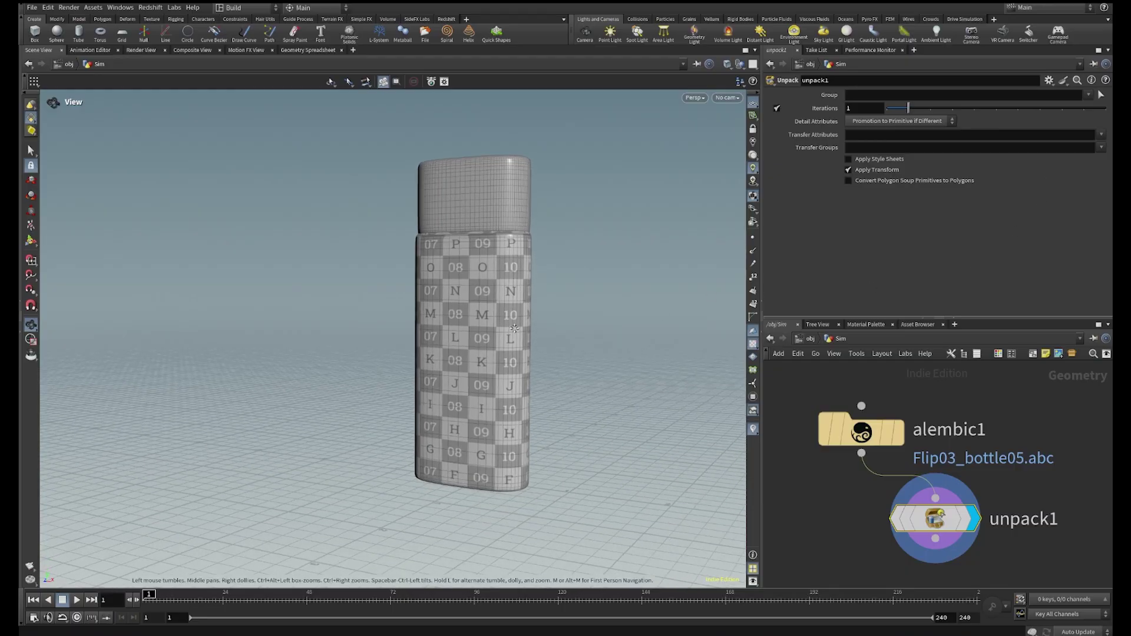
click(1099, 133)
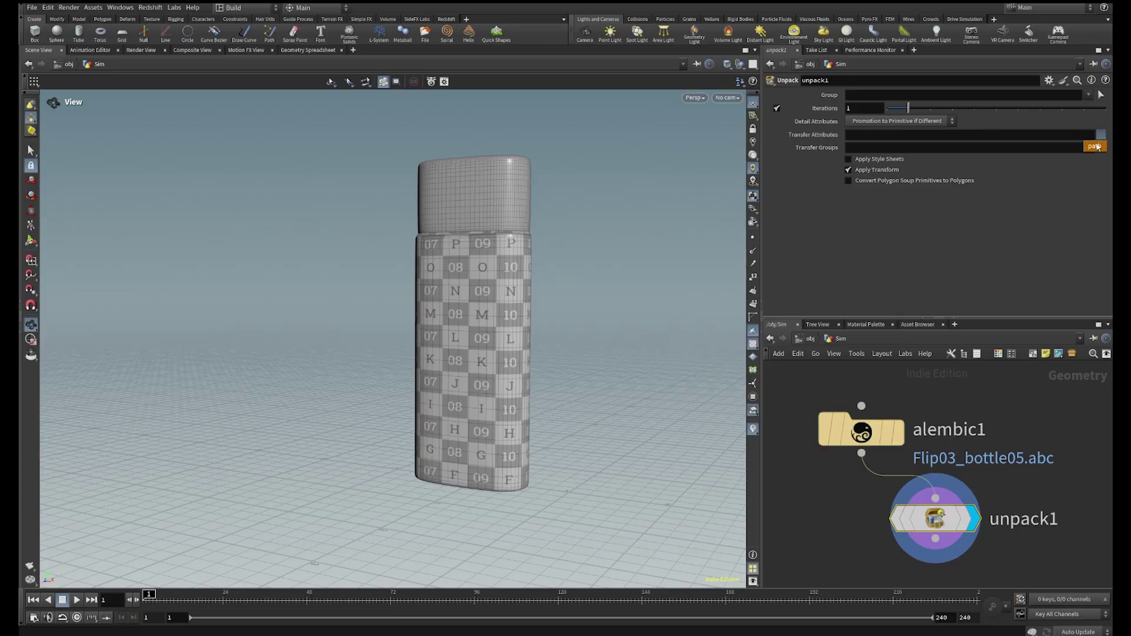
click(1095, 147)
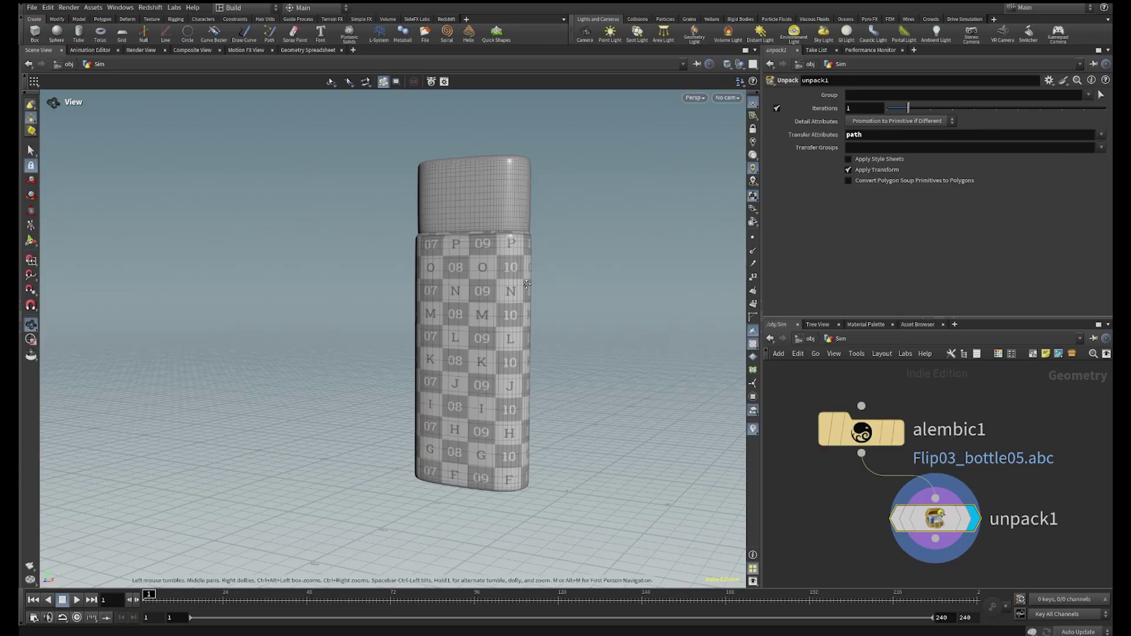
Add a Convert node below the Unpack node, wired to its output and displayed
middle_drag(521, 291, 514, 306)
mouse_move(636, 303)
mouse_down()
mouse_move(399, 326)
mouse_move(633, 324)
mouse_up()
scroll(1084, 457, down, 4)
middle_drag(1070, 440, 1040, 389)
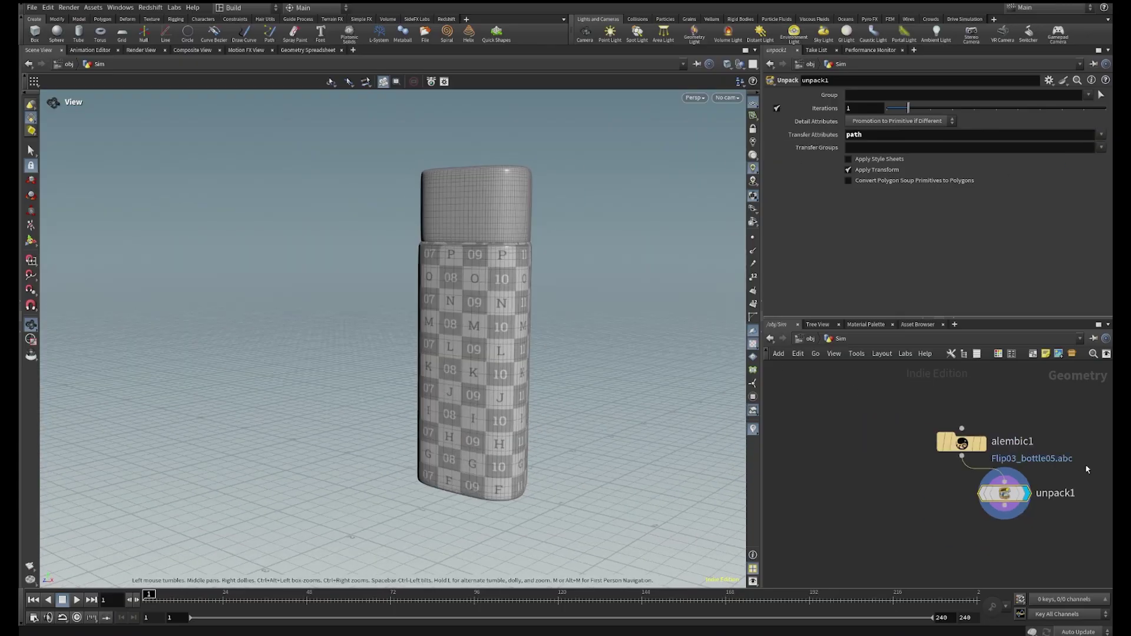
click(973, 419)
key(Tab)
text(c)
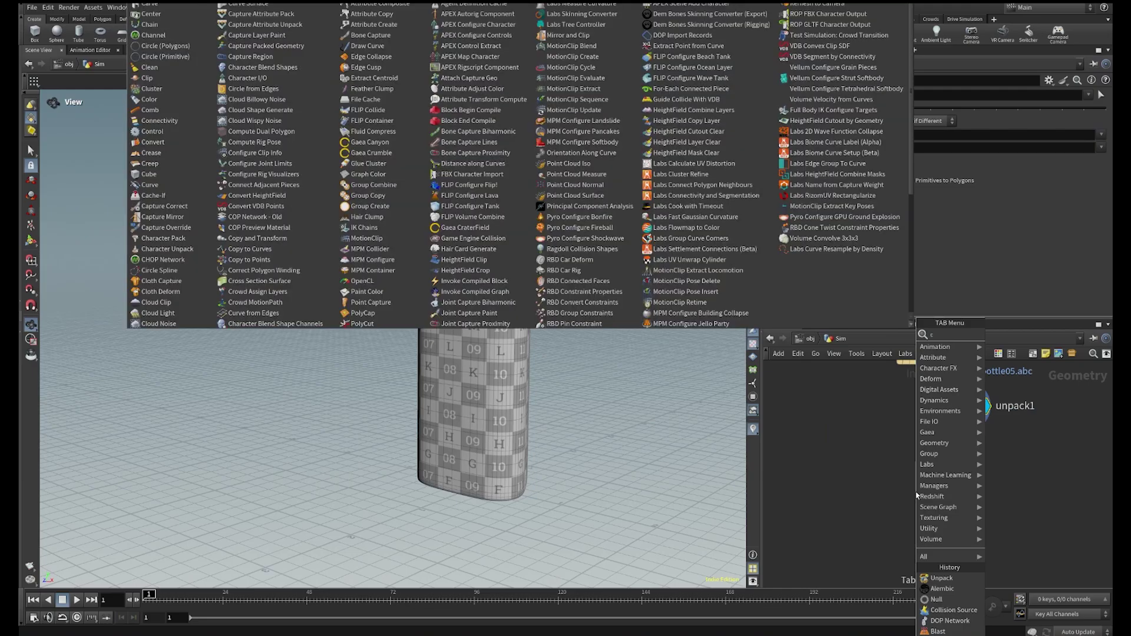
text(onvert)
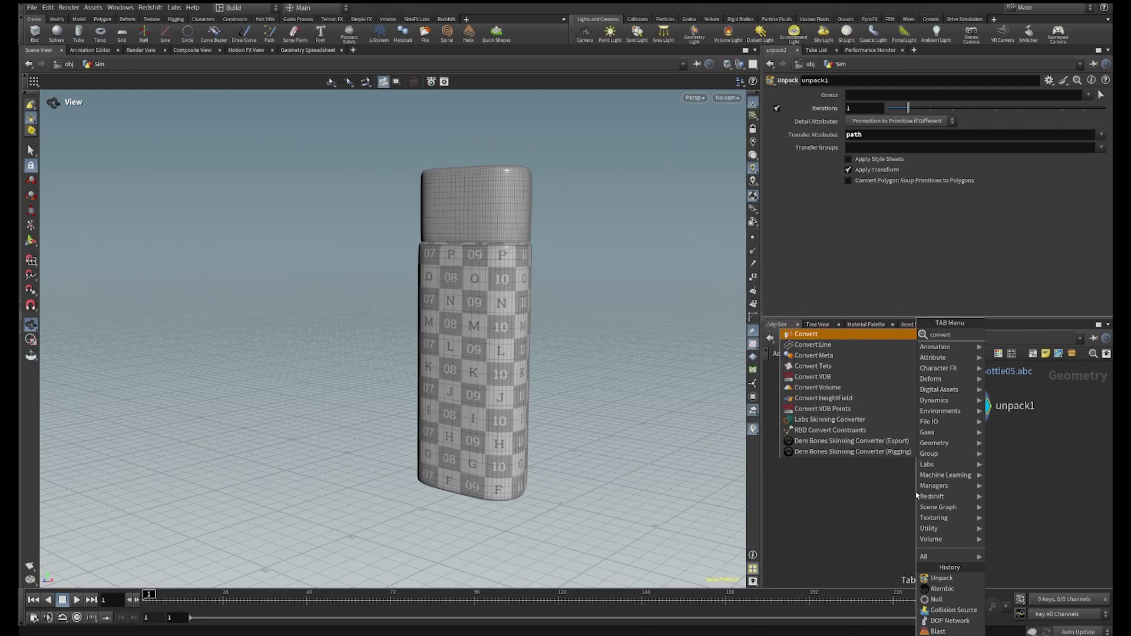
key(Return)
click(929, 475)
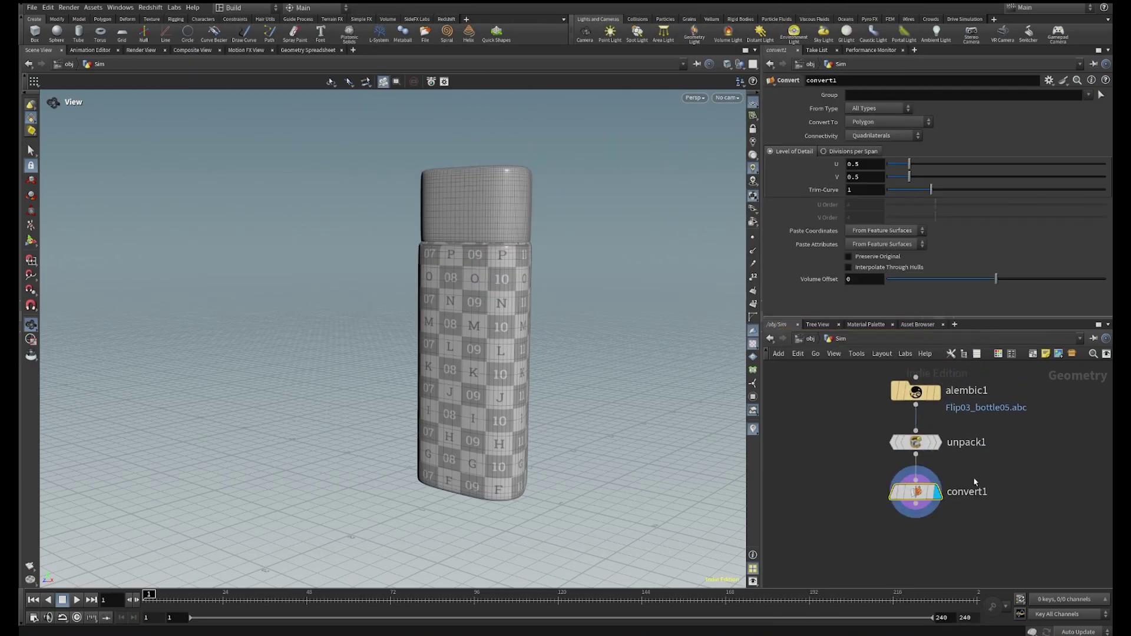
Connect a Transform node to the output of the Convert node
drag(487, 295, 542, 335)
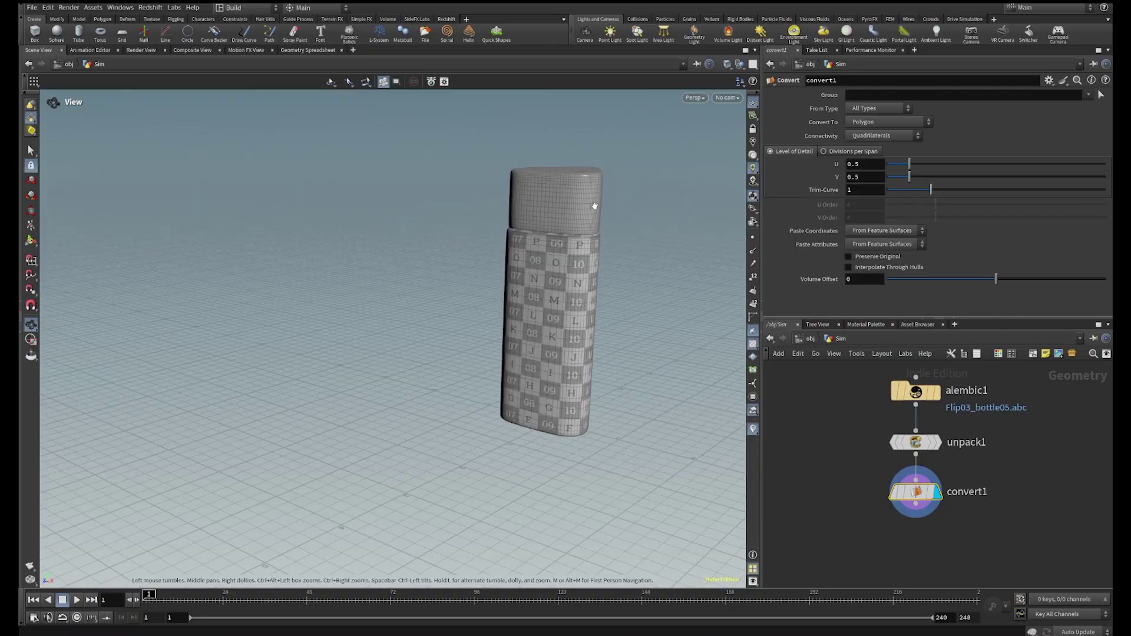
drag(589, 224, 681, 353)
scroll(907, 478, up, 3)
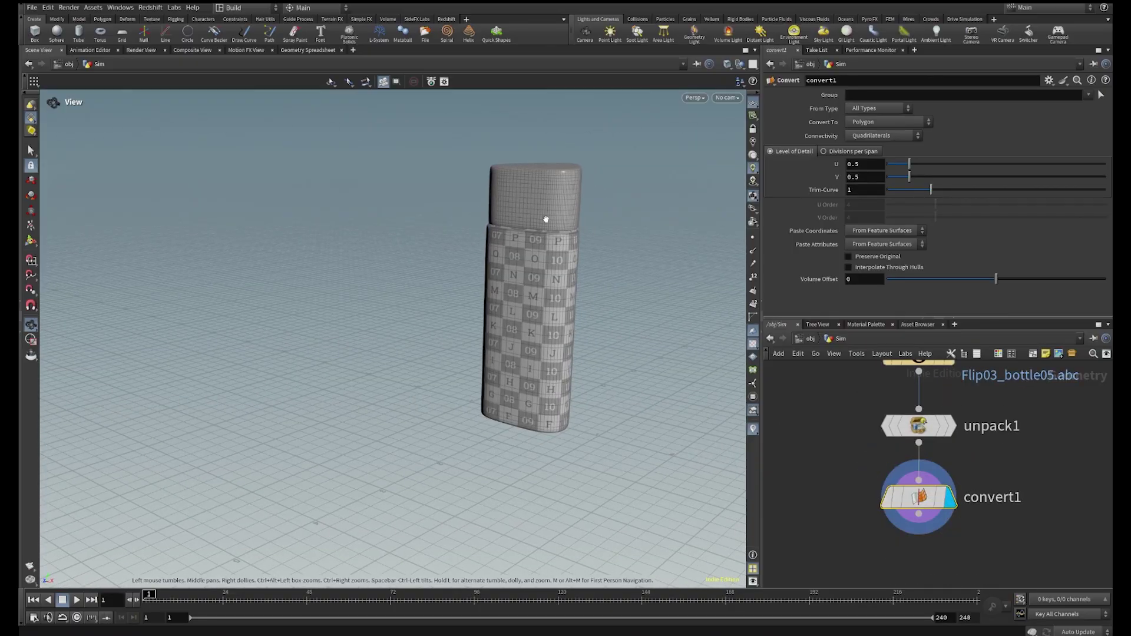
middle_drag(1068, 511, 981, 437)
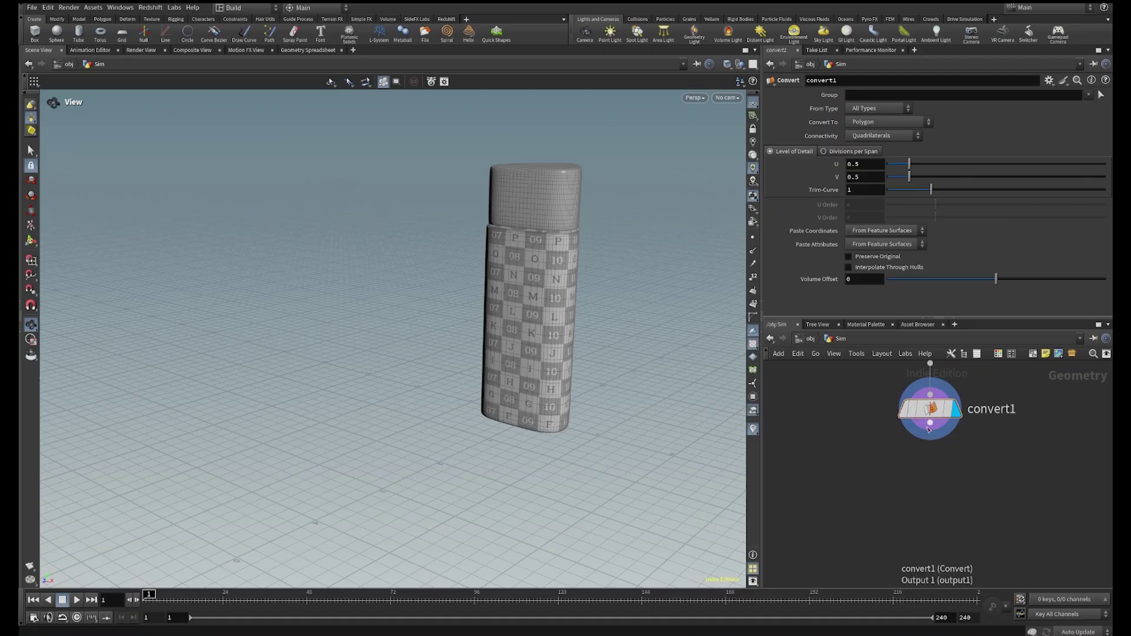
drag(930, 423, 871, 517)
text(transfo)
key(Return)
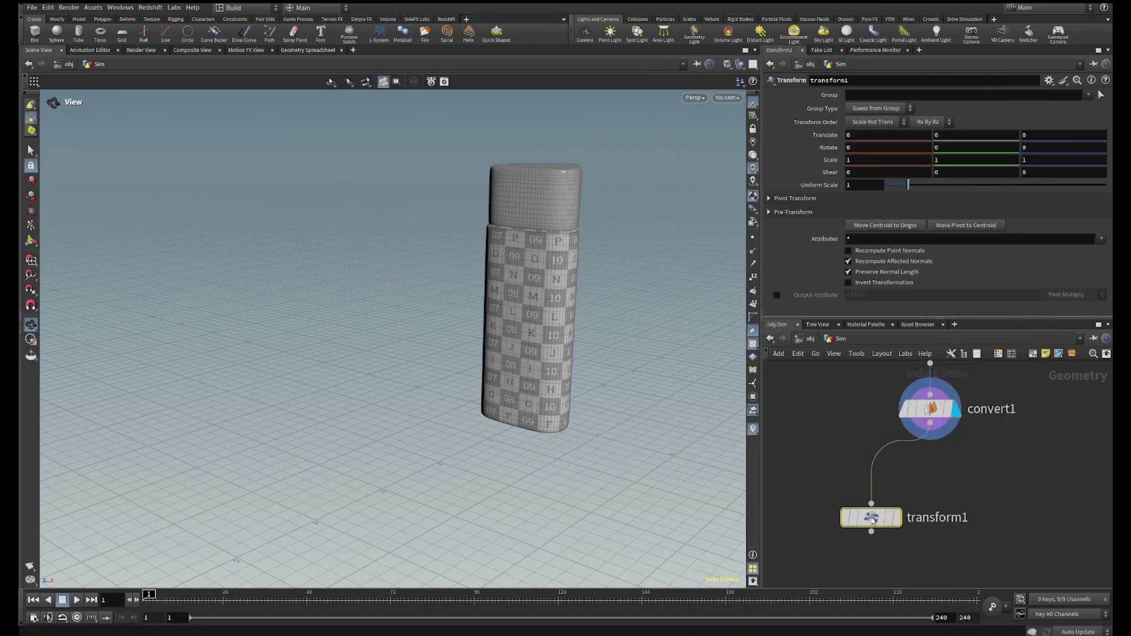
Switch the viewport to the Right view and centre the bottle in it
drag(539, 316, 477, 282)
drag(471, 327, 472, 314)
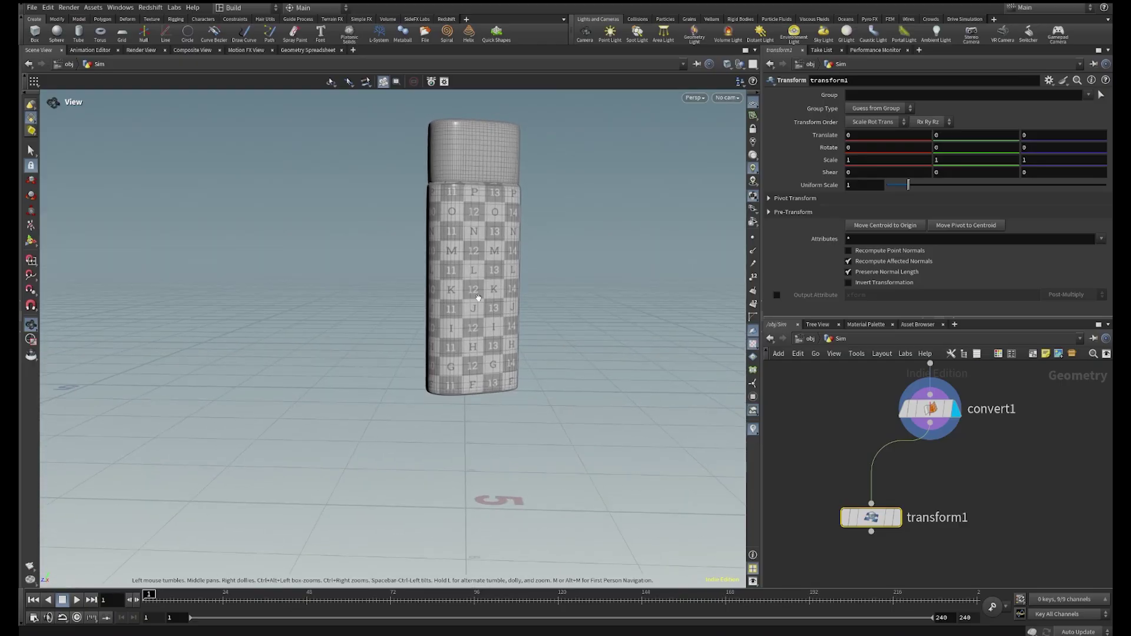
click(694, 97)
mouse_move(719, 119)
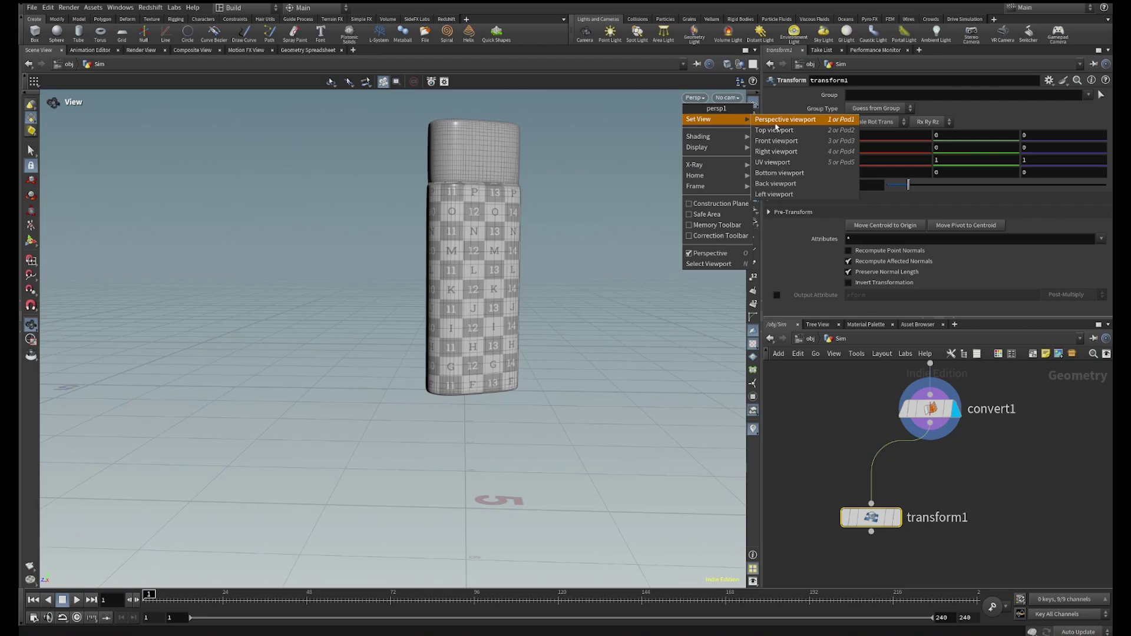
click(776, 152)
scroll(405, 313, down, 2)
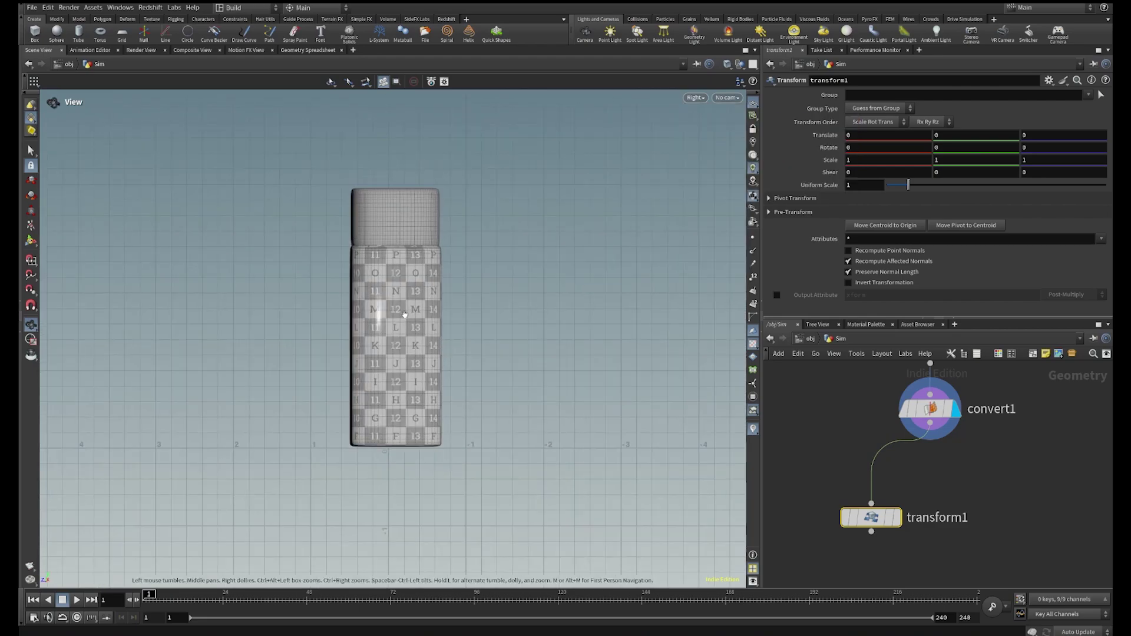
middle_drag(405, 313, 426, 300)
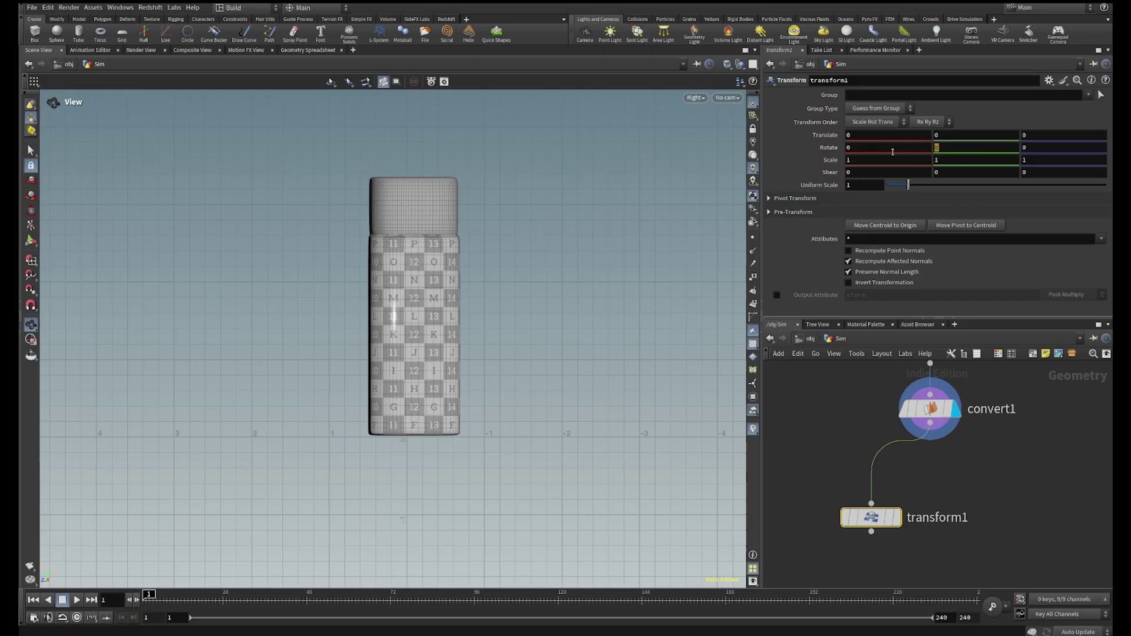
Set the Transform node's Y rotation to 90 and display its result
click(938, 147)
key(Return)
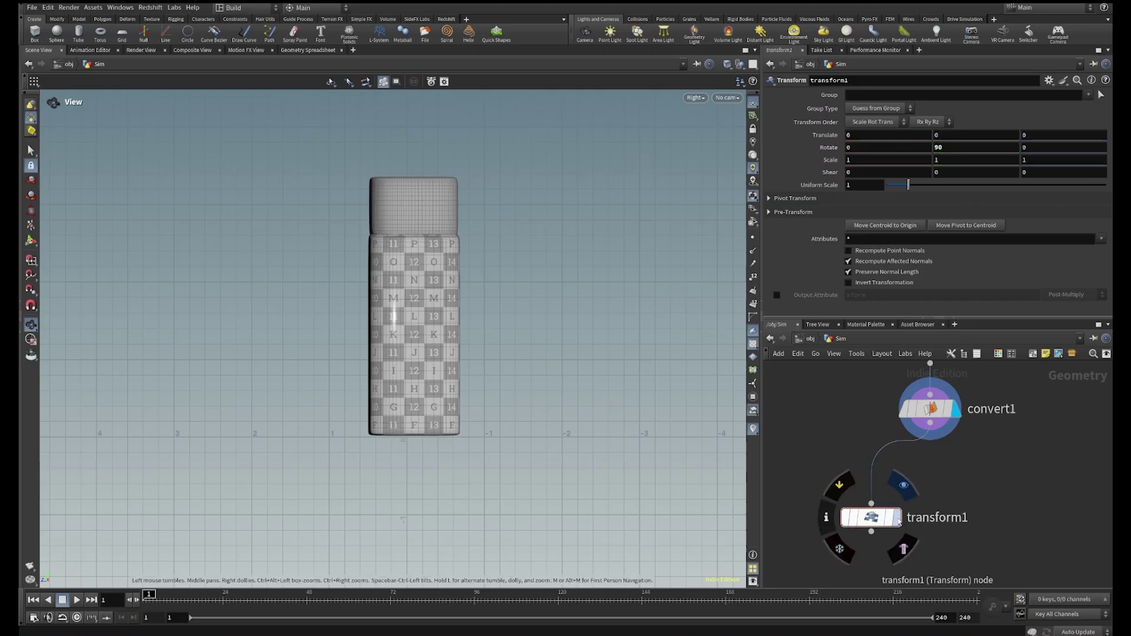
click(899, 521)
middle_drag(412, 327, 423, 288)
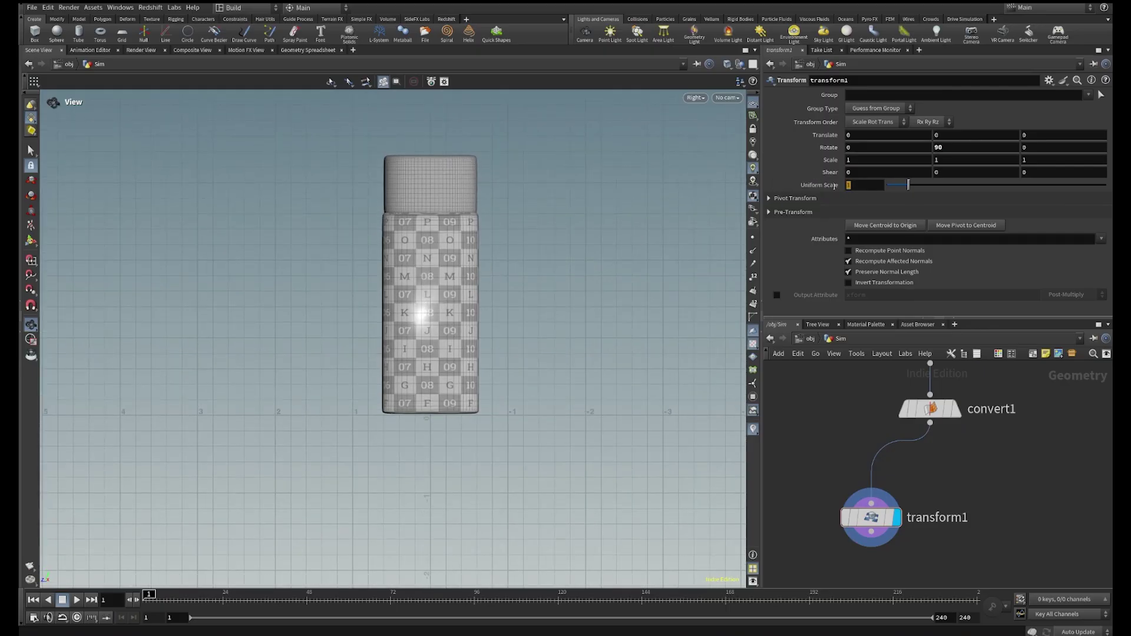
Set the Transform node's uniform scale to 0.67
drag(853, 187, 834, 190)
text(0.67)
key(Return)
middle_drag(436, 399, 437, 365)
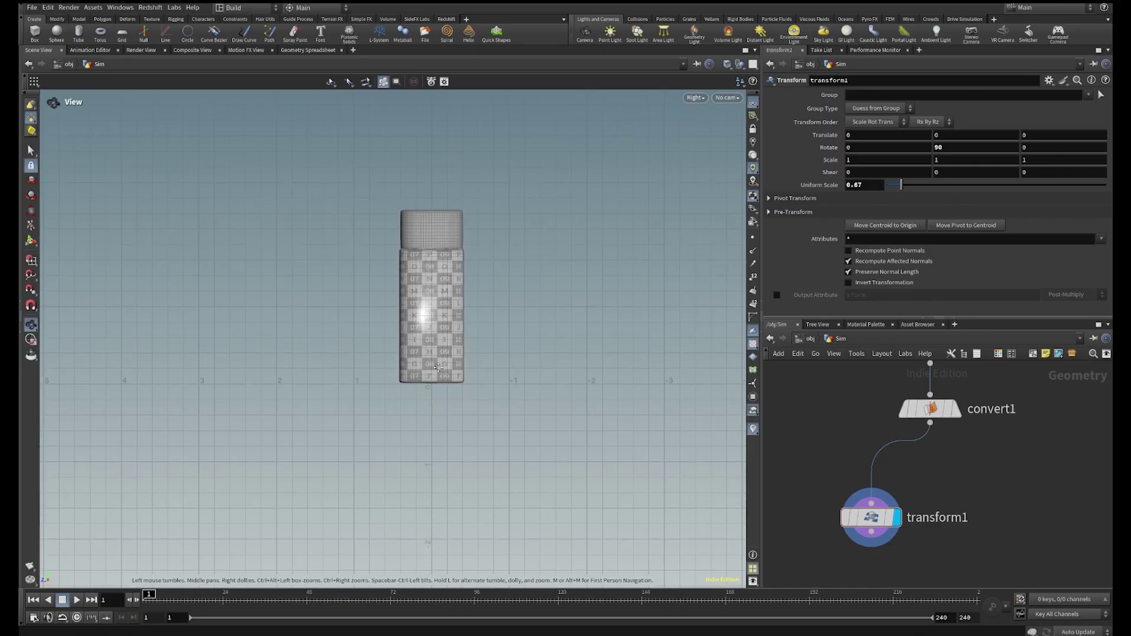
Return the viewport to the perspective view and look at the transformed bottle up close
click(696, 97)
mouse_move(707, 119)
click(778, 120)
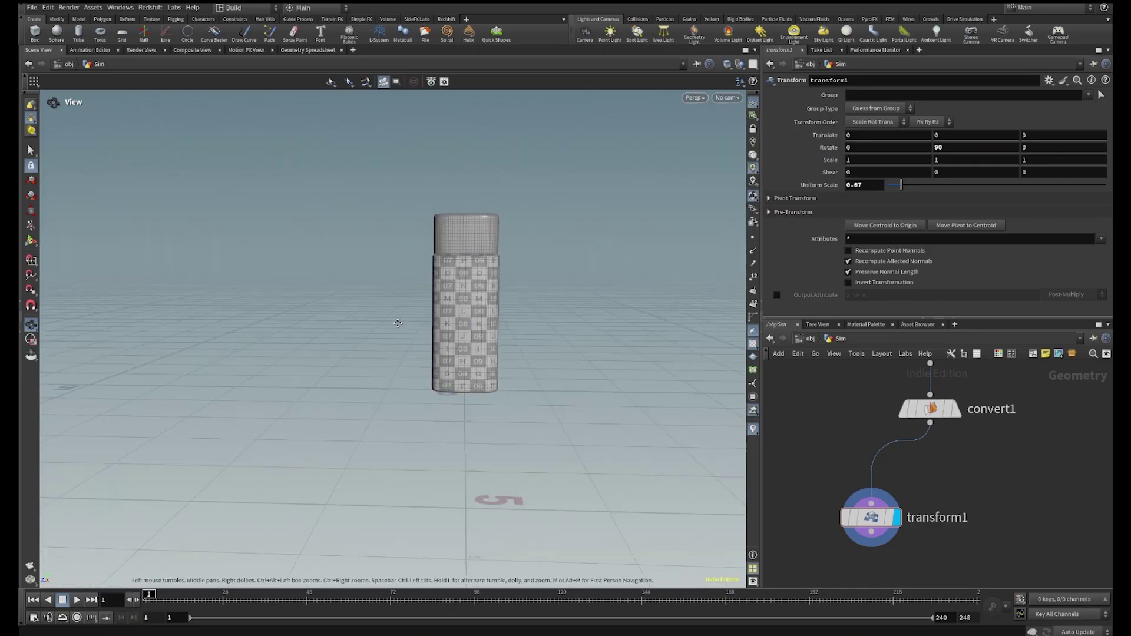
drag(377, 344, 415, 303)
scroll(417, 294, up, 3)
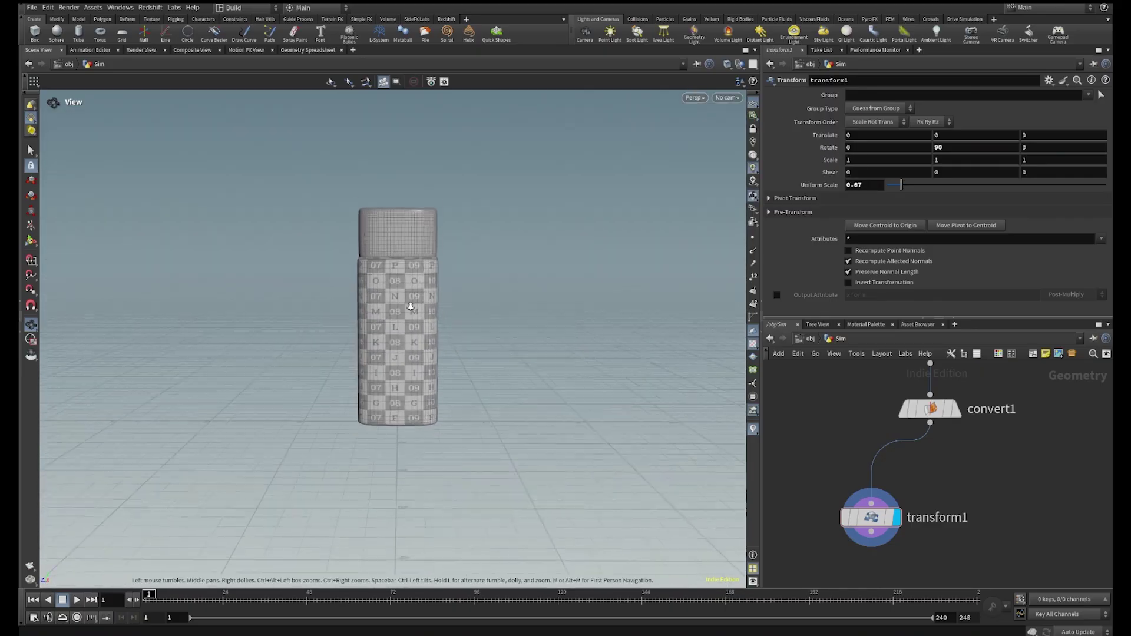
Append a Null node to the output of transform1 and place it directly below
scroll(988, 538, down, 1)
middle_drag(987, 537, 970, 427)
drag(911, 461, 892, 448)
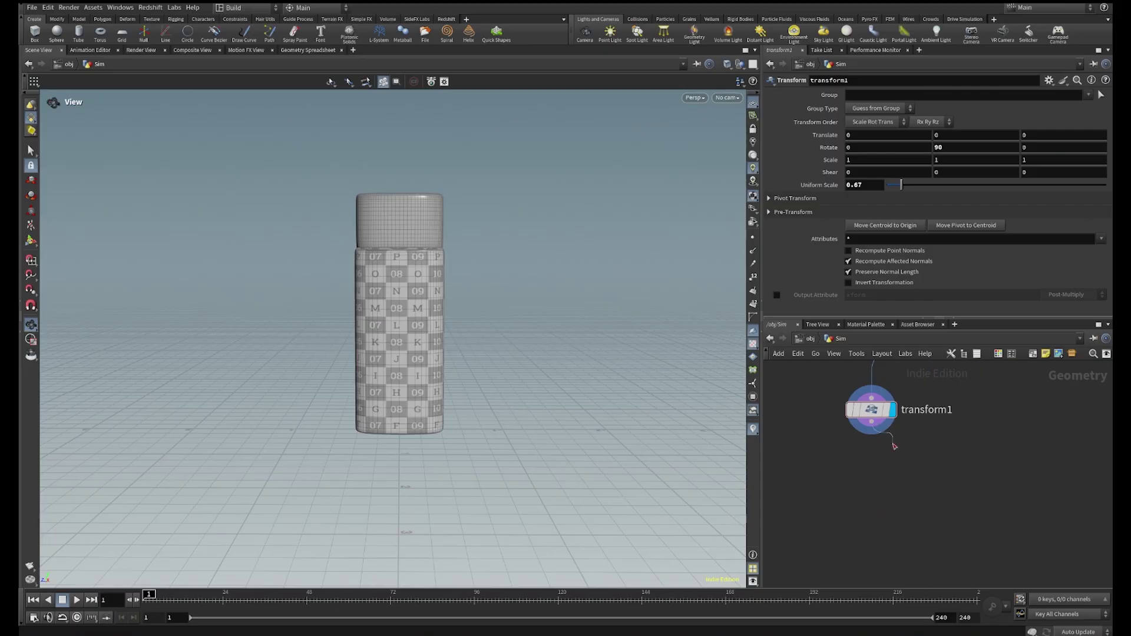
click(873, 429)
key(Tab)
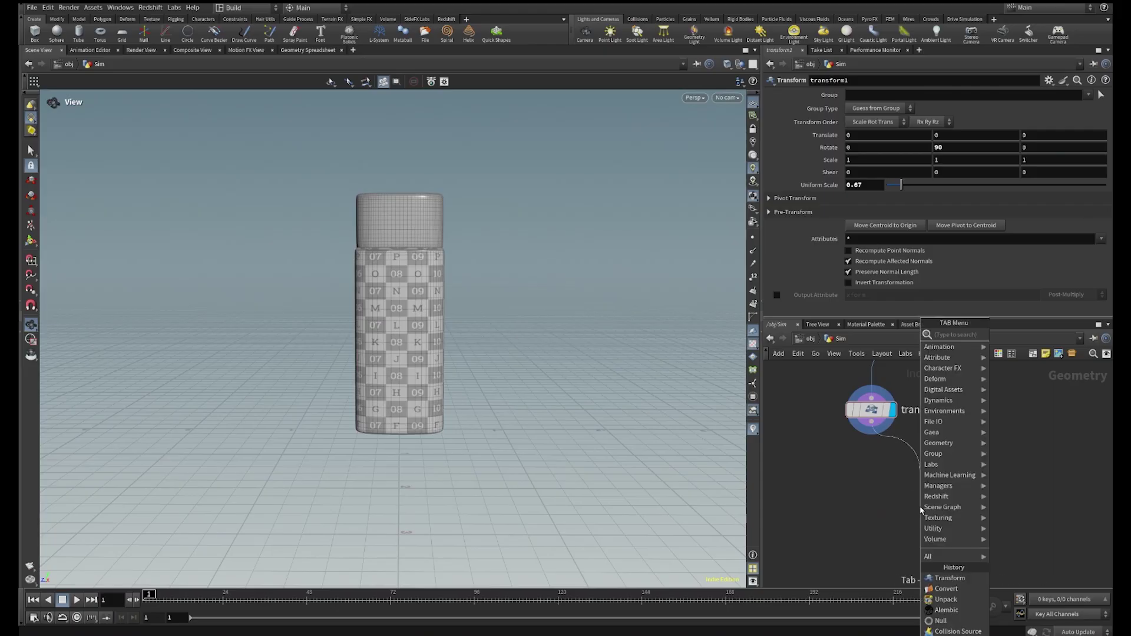
text(null)
key(Return)
drag(931, 514, 875, 509)
Rename the new Null node to Product and display it
double_click(897, 505)
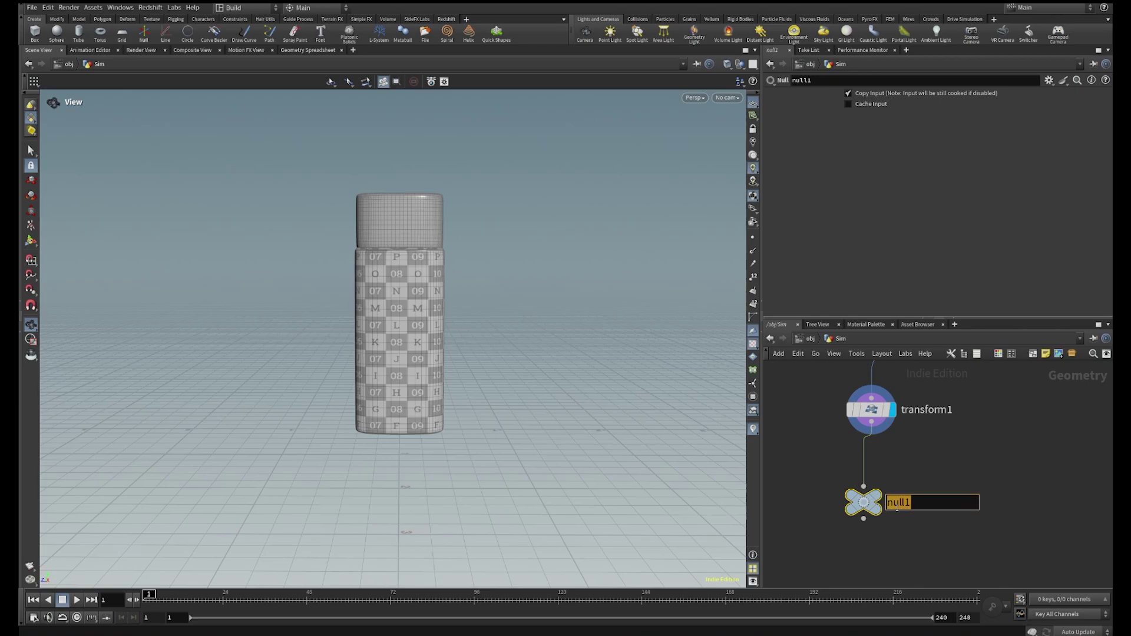
text(Product)
key(Return)
mouse_move(876, 508)
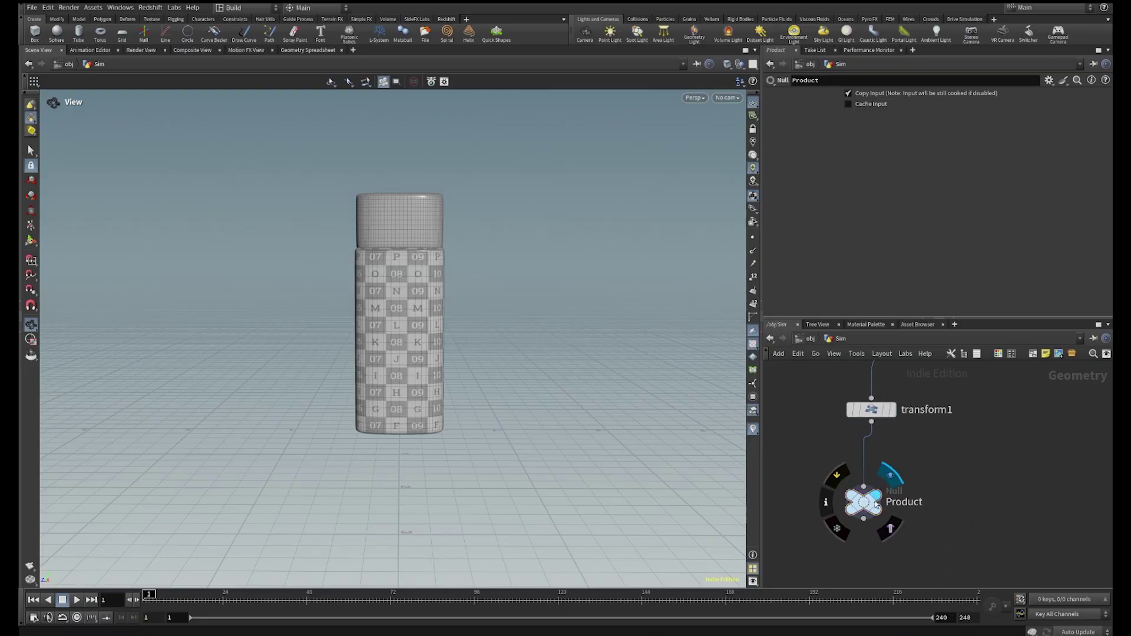
Lay out the whole bottle node chain in one straight vertical column
scroll(900, 520, down, 5)
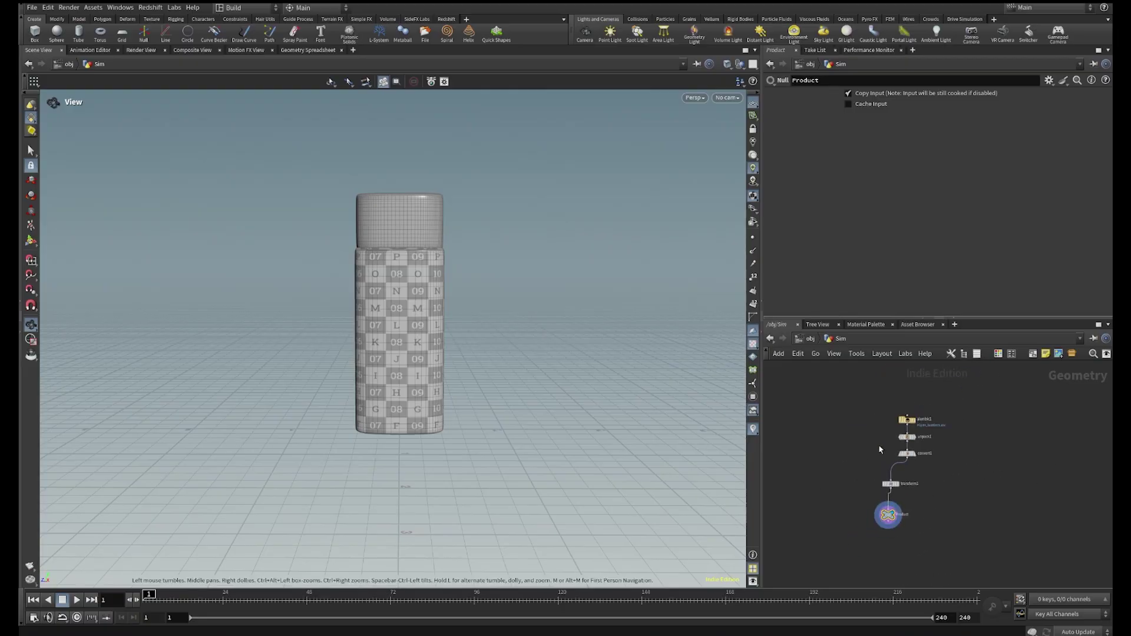
drag(869, 413, 913, 542)
key(l)
click(868, 464)
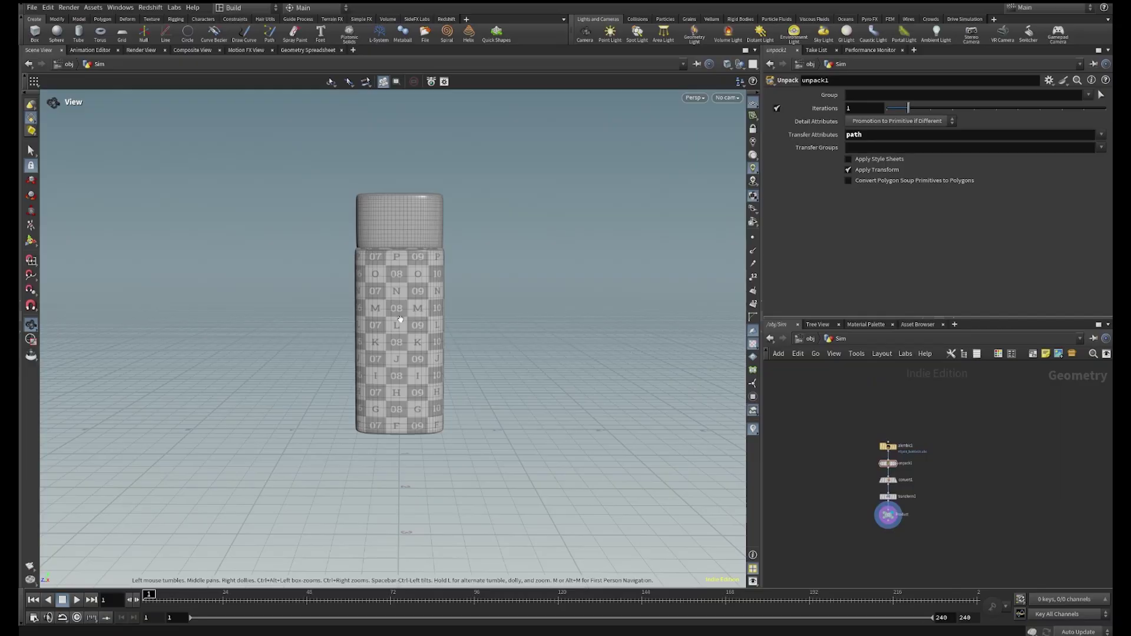
Add a polygon Sphere node beside the bottle chain and display it in the viewport
drag(400, 320, 341, 331)
scroll(341, 331, up, 5)
drag(412, 296, 413, 290)
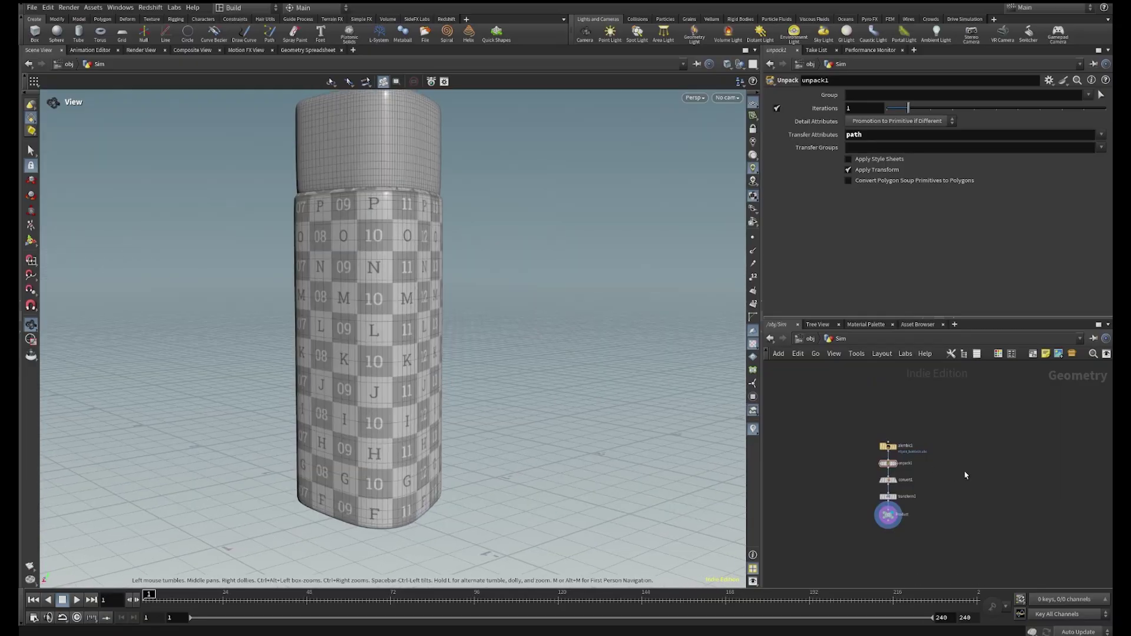
key(Tab)
text(sphere)
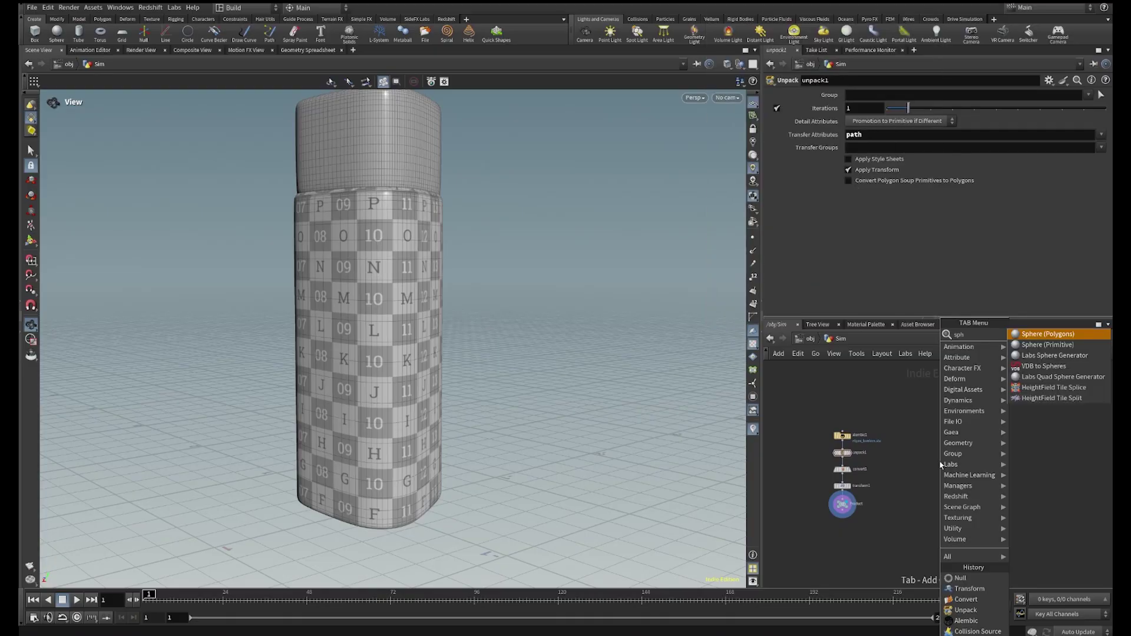
key(Return)
scroll(957, 473, up, 5)
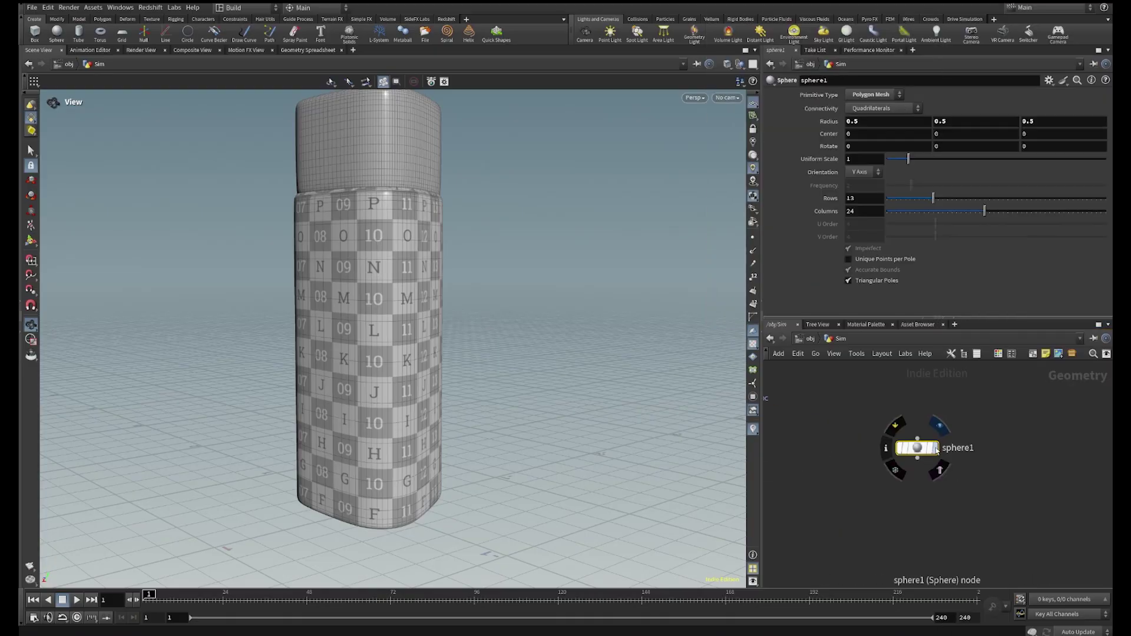
click(939, 427)
right_drag(406, 435, 357, 500)
middle_drag(356, 499, 375, 430)
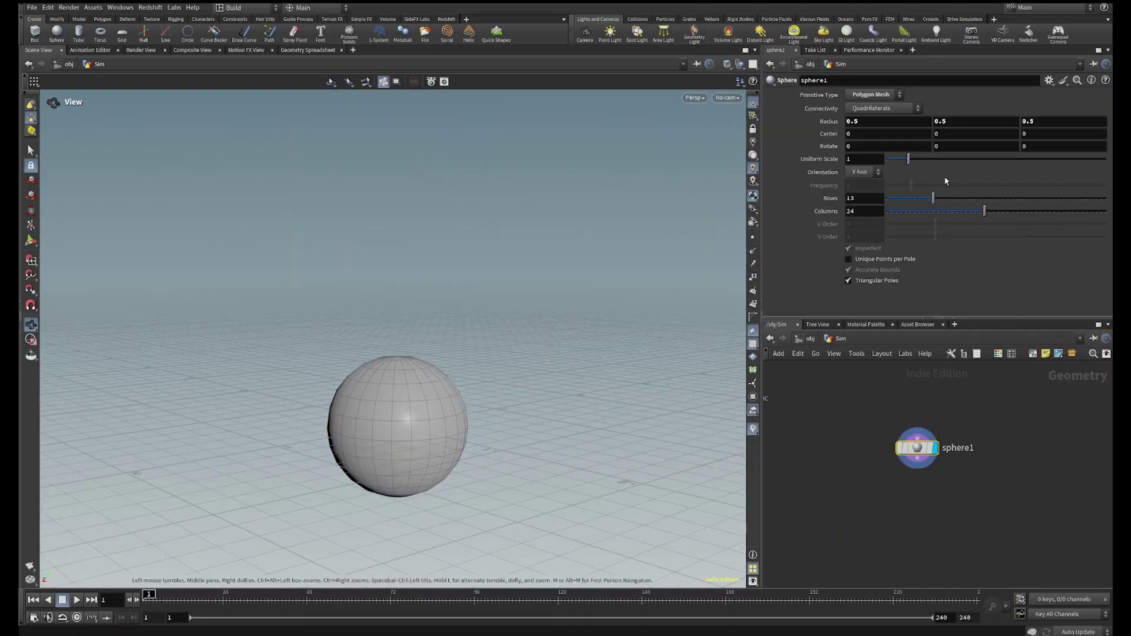
Set the sphere's primitive type to Polygon with a frequency of 10, and its centre Y to 0.8
click(880, 95)
click(870, 117)
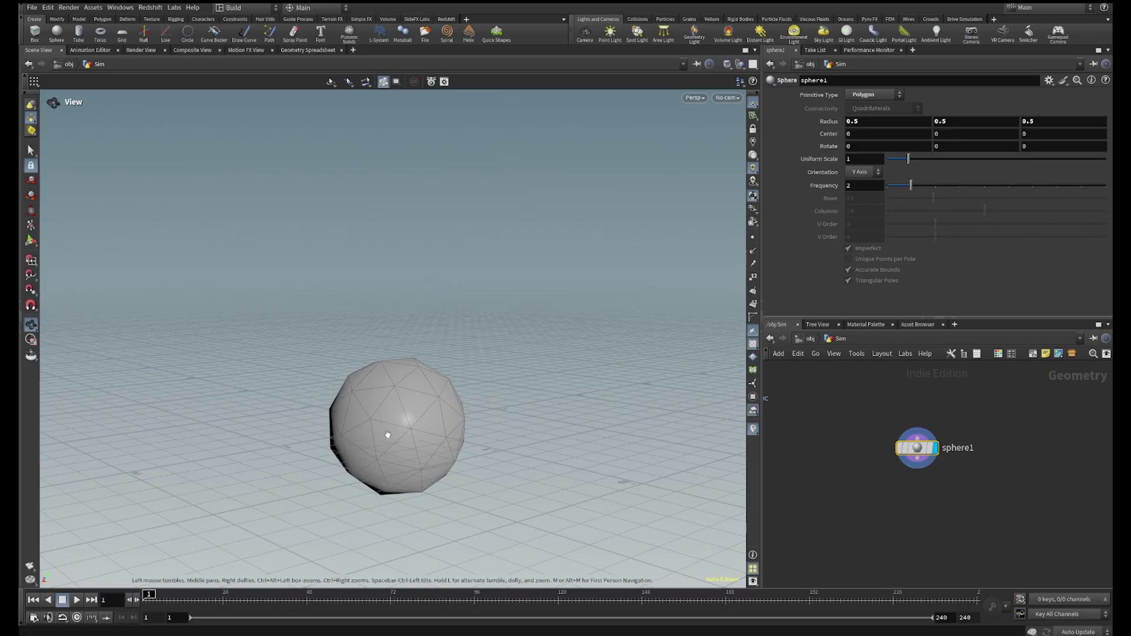
drag(384, 434, 373, 418)
drag(939, 186, 1105, 185)
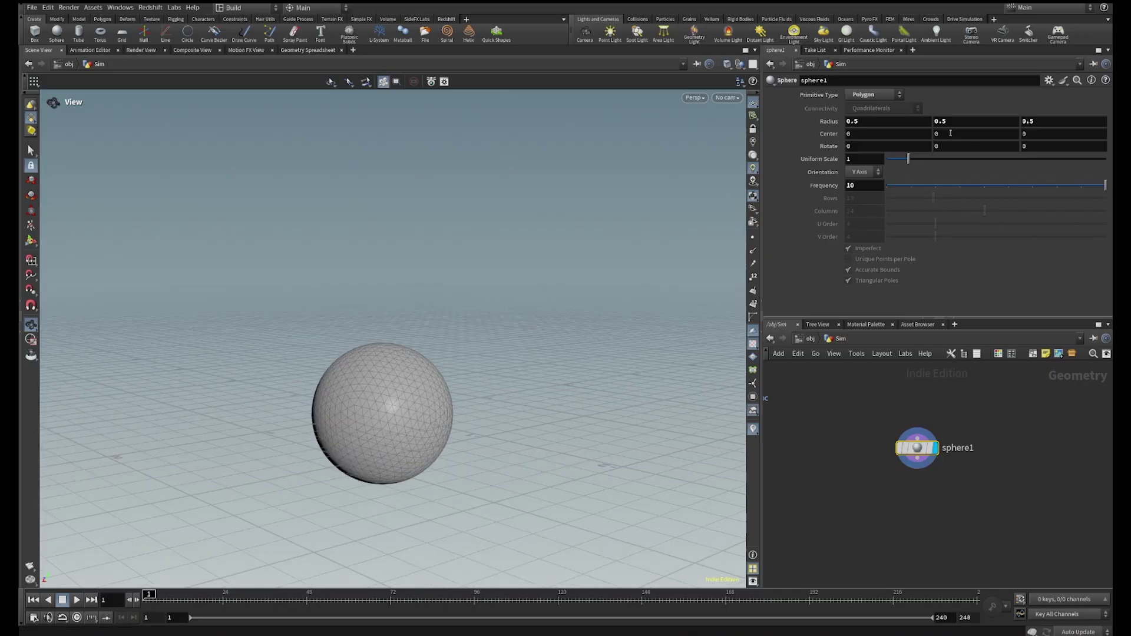
middle_drag(951, 134, 996, 138)
drag(440, 298, 362, 317)
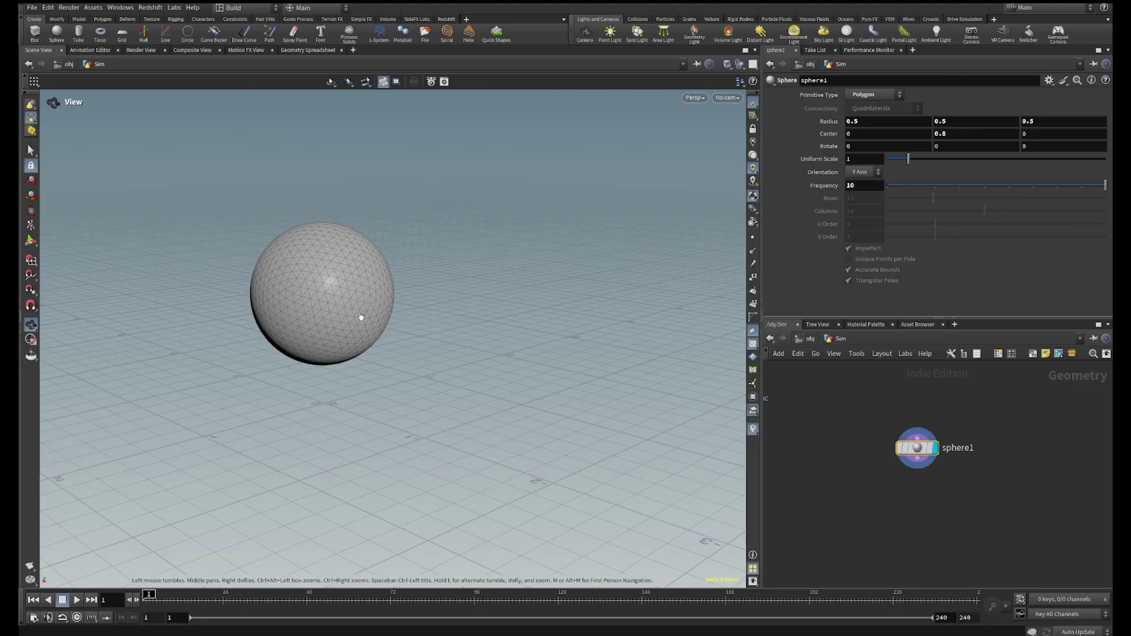
Append a FLIP DOP Source node to sphere1 and display its result
middle_drag(910, 502, 925, 468)
drag(932, 424, 881, 483)
text(dopflip)
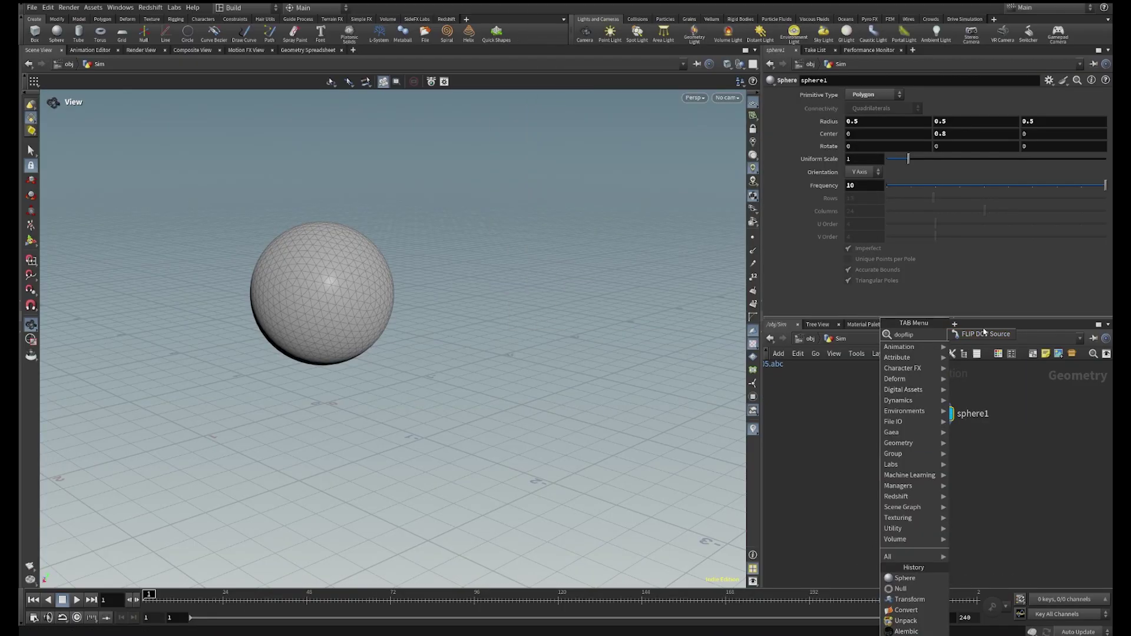
key(Return)
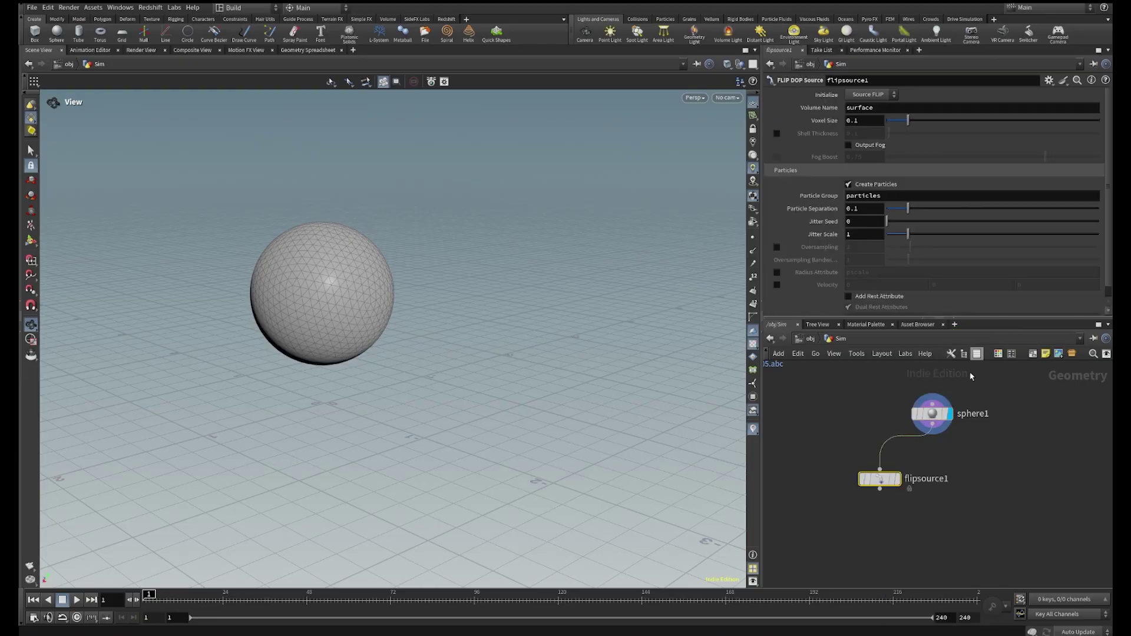
scroll(950, 427, up, 2)
mouse_move(890, 513)
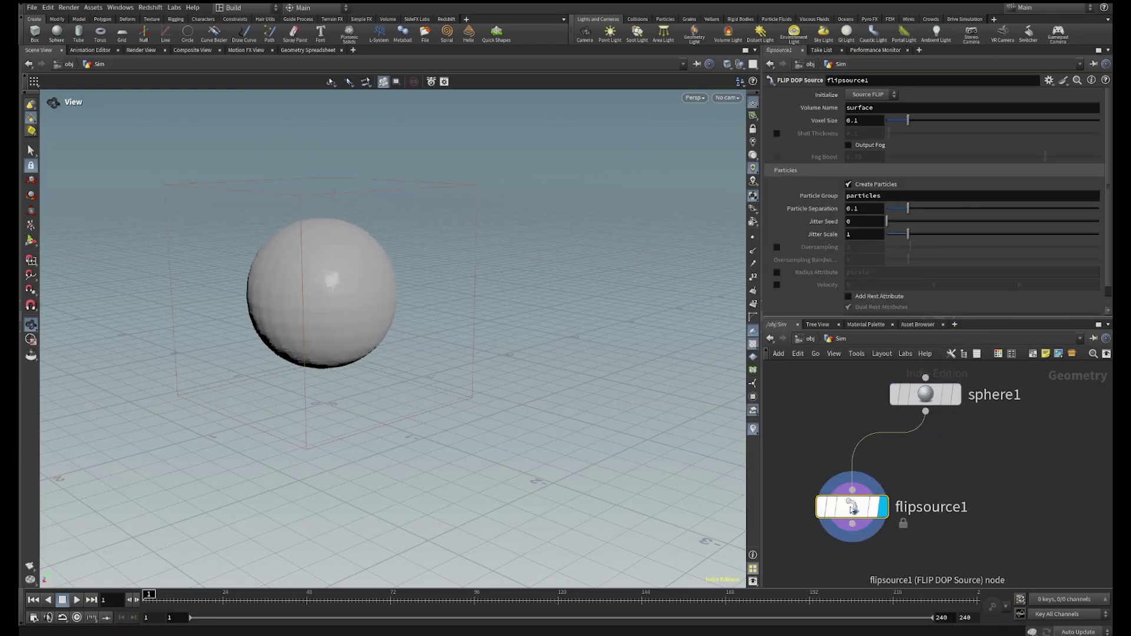
middle_drag(308, 298, 414, 304)
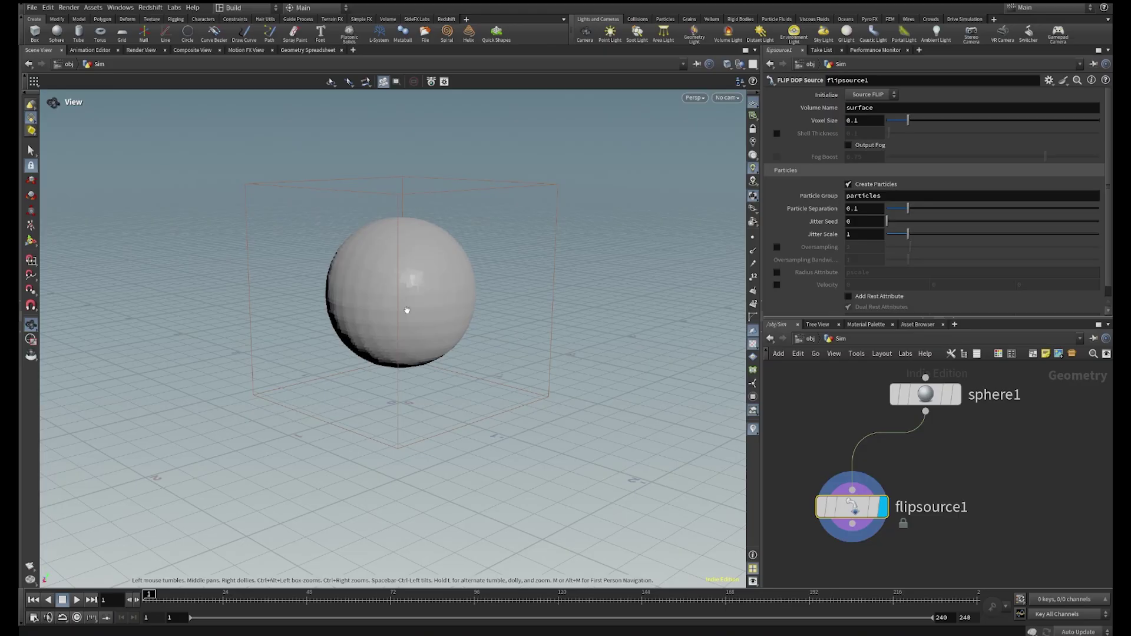
middle_drag(412, 314, 523, 331)
mouse_move(523, 330)
mouse_down()
mouse_move(725, 305)
mouse_move(512, 303)
mouse_move(533, 278)
mouse_move(541, 354)
mouse_move(504, 333)
mouse_up()
Align sphere1 and flipsource1 in a straight vertical column
scroll(1024, 449, down, 2)
drag(987, 493, 872, 404)
drag(911, 464, 913, 485)
scroll(922, 488, up, 3)
click(1000, 502)
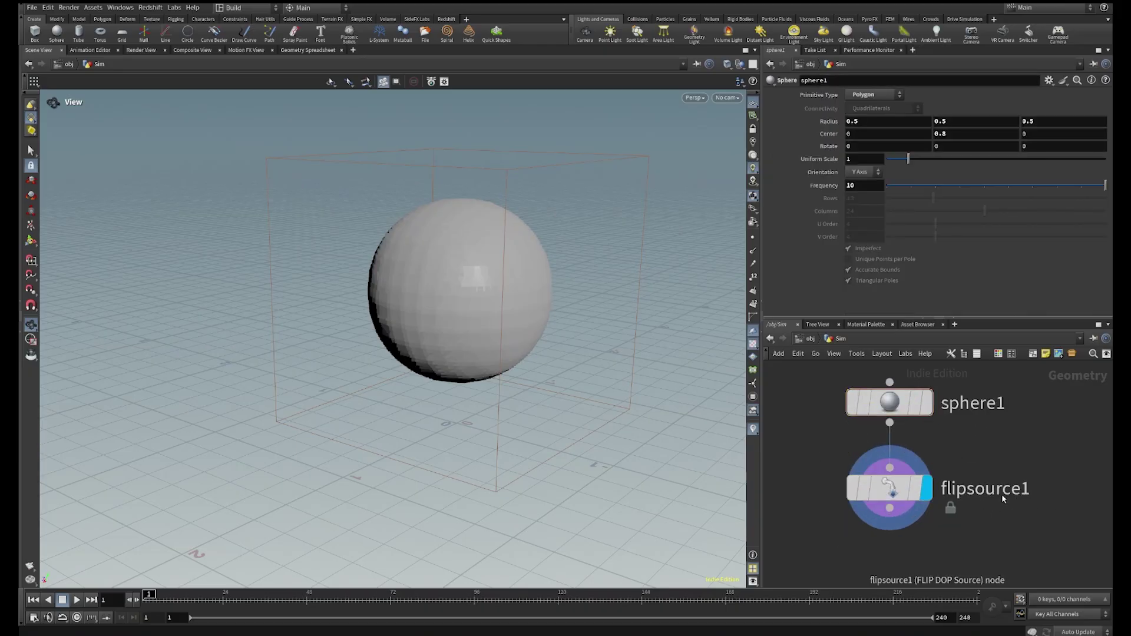
Append a Blast node to flipsource1 and display its result
middle_drag(935, 469, 905, 408)
click(860, 448)
drag(885, 503, 883, 500)
text(blas)
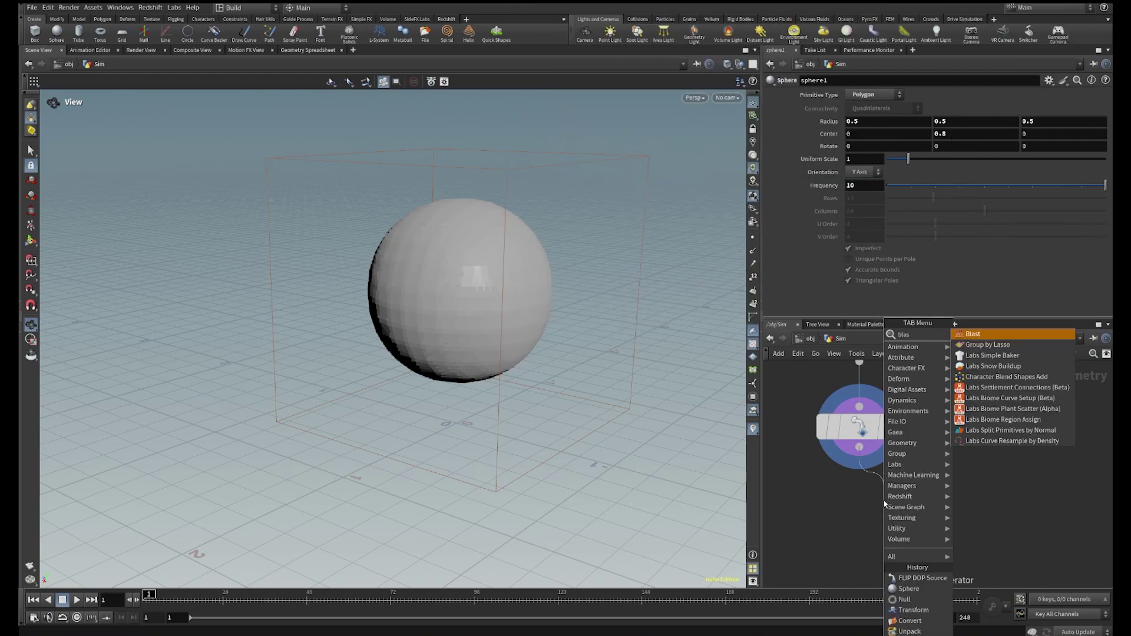
key(Return)
click(871, 432)
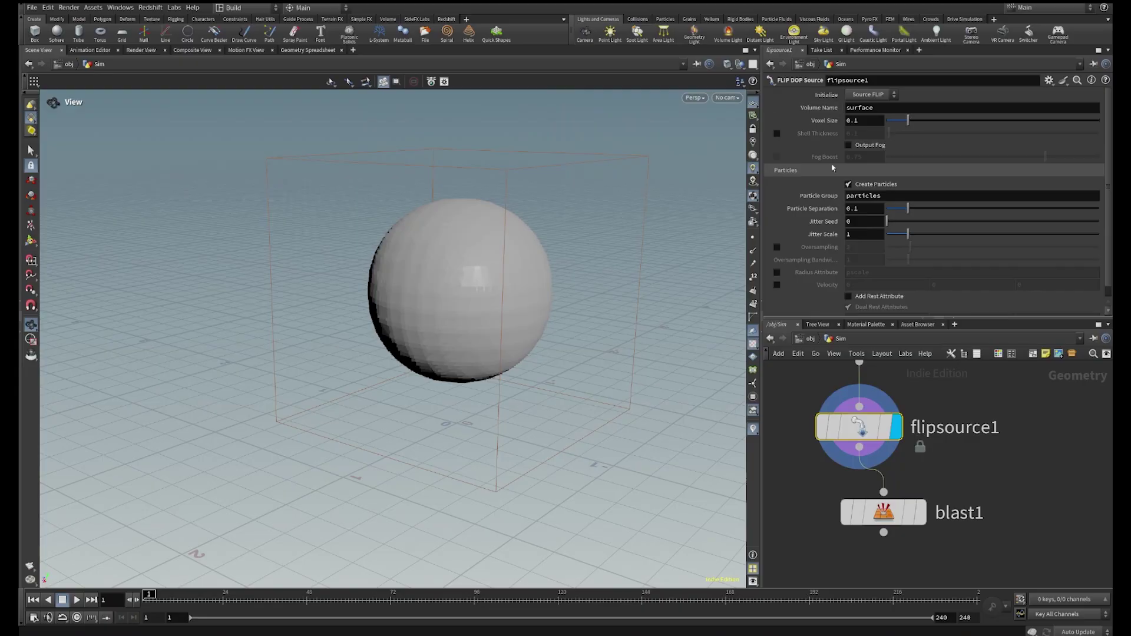
click(921, 521)
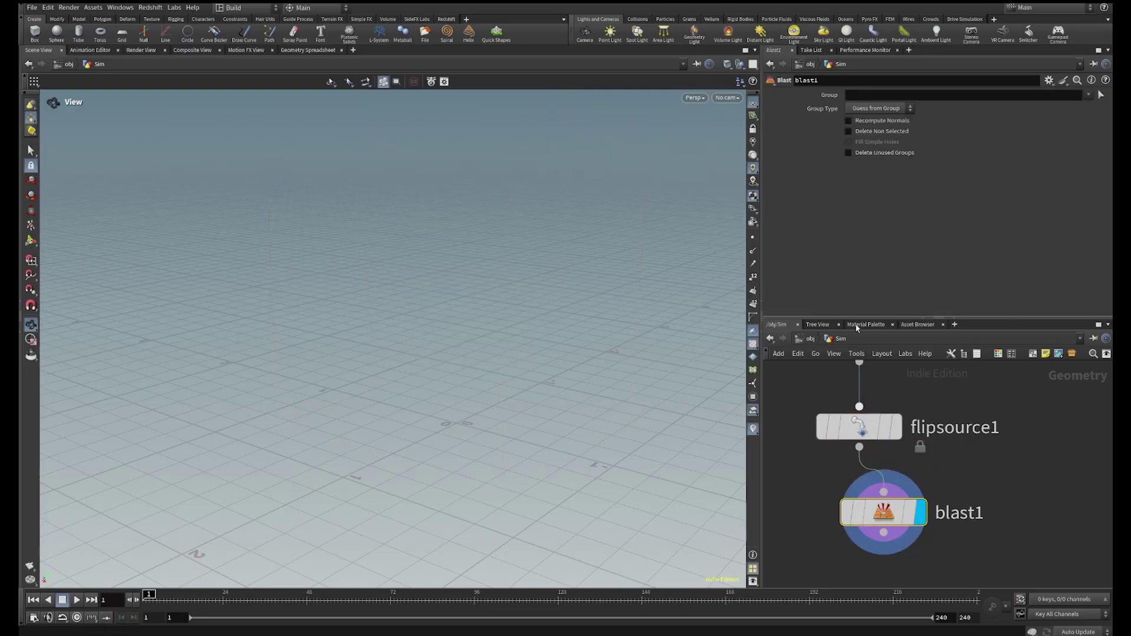
click(878, 425)
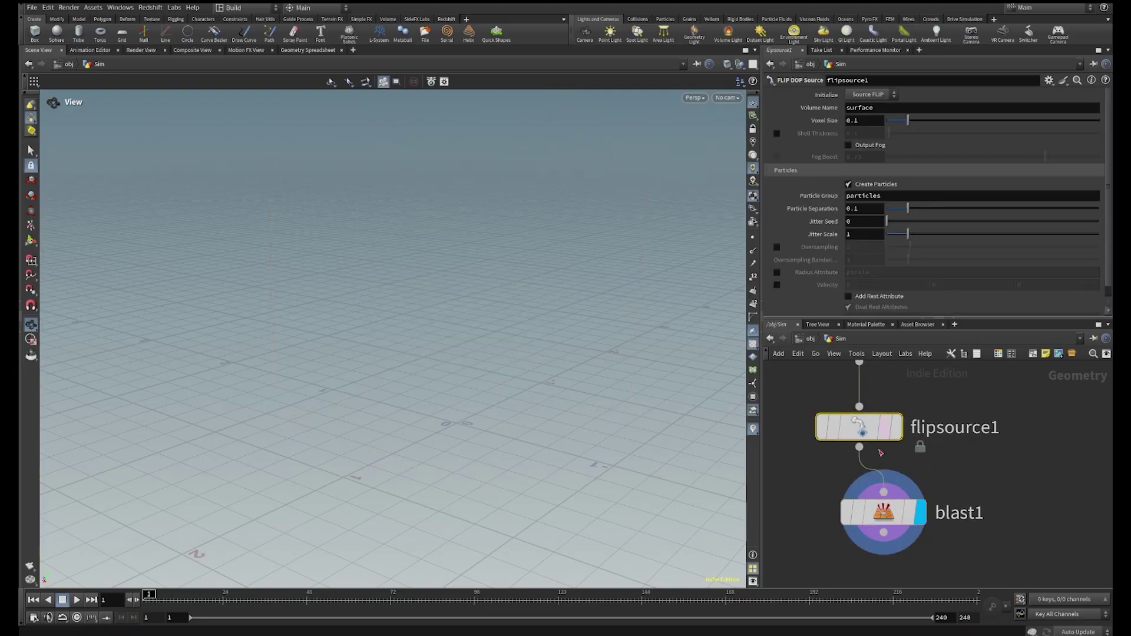
drag(878, 471, 912, 500)
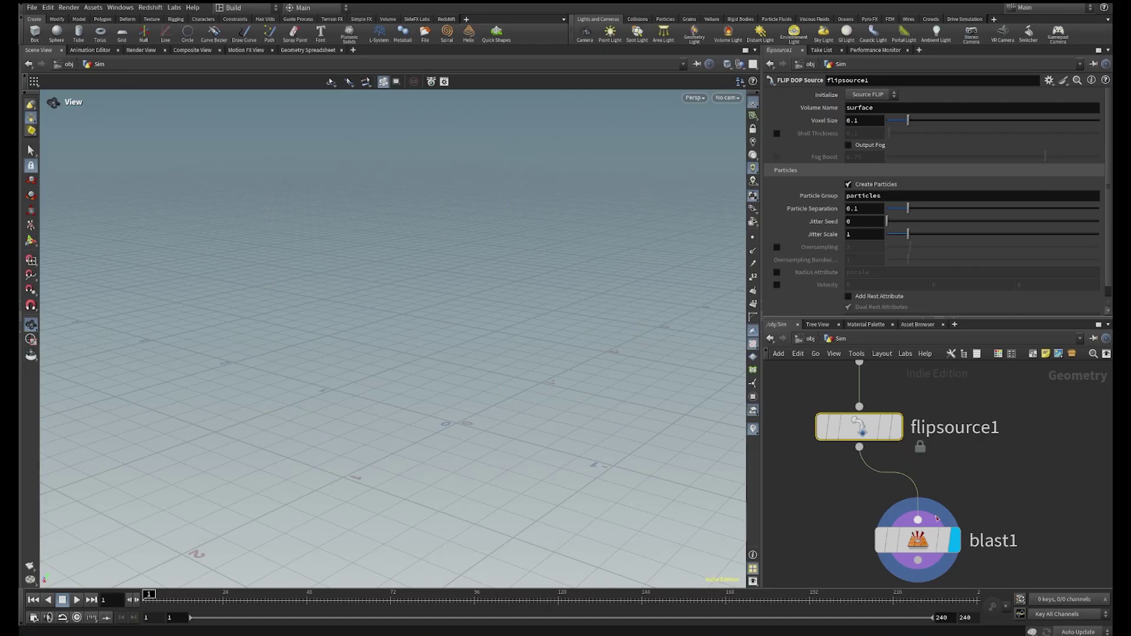
click(936, 521)
click(1090, 94)
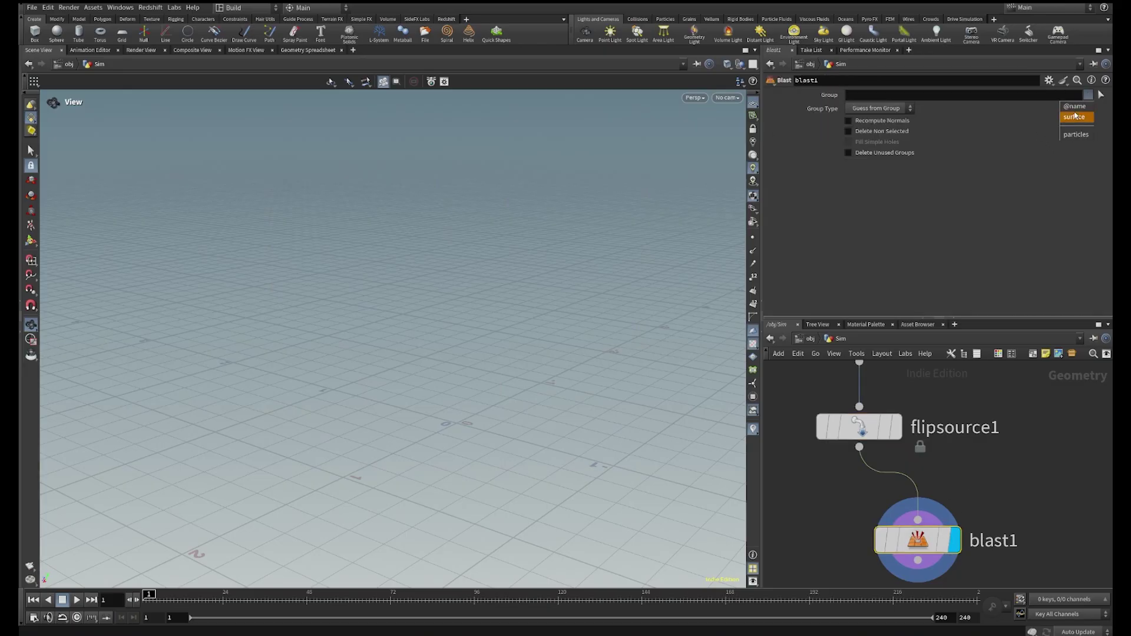
click(1075, 118)
right_drag(510, 291, 543, 204)
drag(496, 270, 437, 334)
Compare the flipsource1 and blast1 results, and set the FLIP source's particle separation to .025 with blast1 displayed
click(897, 429)
click(861, 431)
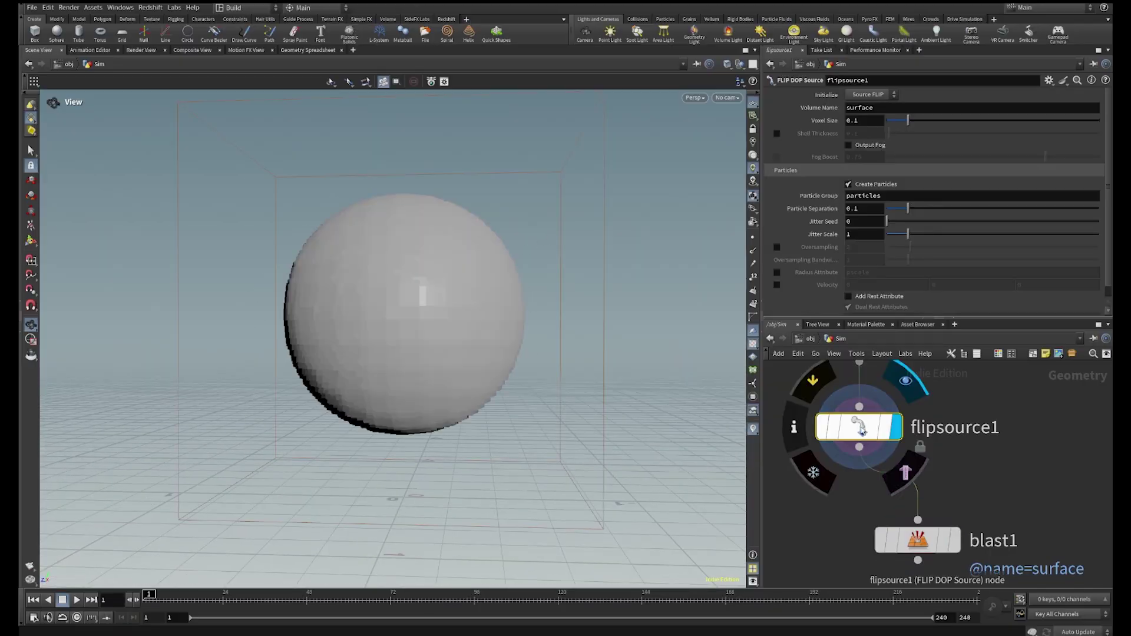
click(955, 540)
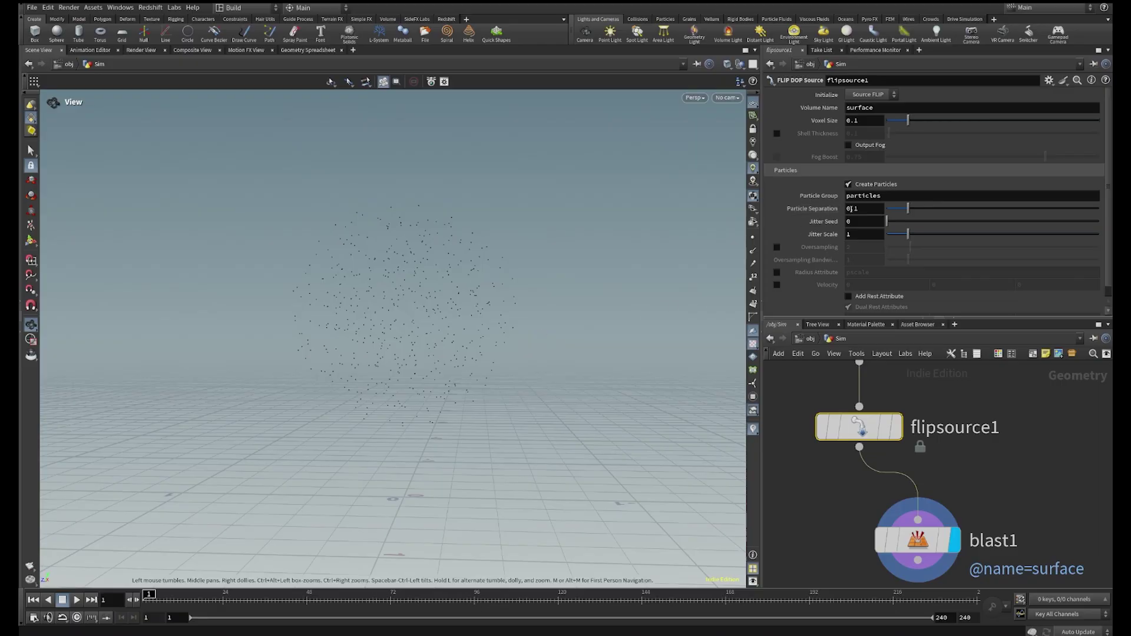
drag(908, 210, 922, 215)
drag(929, 214, 773, 209)
text(.025)
key(Return)
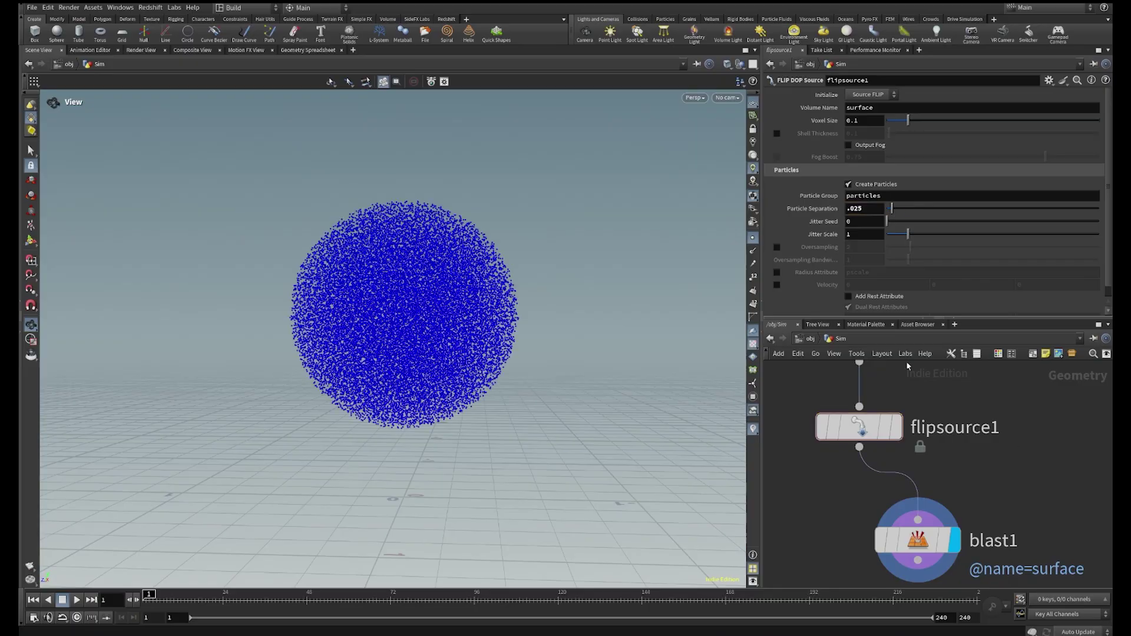
Append a Null node to the output of blast1
scroll(668, 164, up, 5)
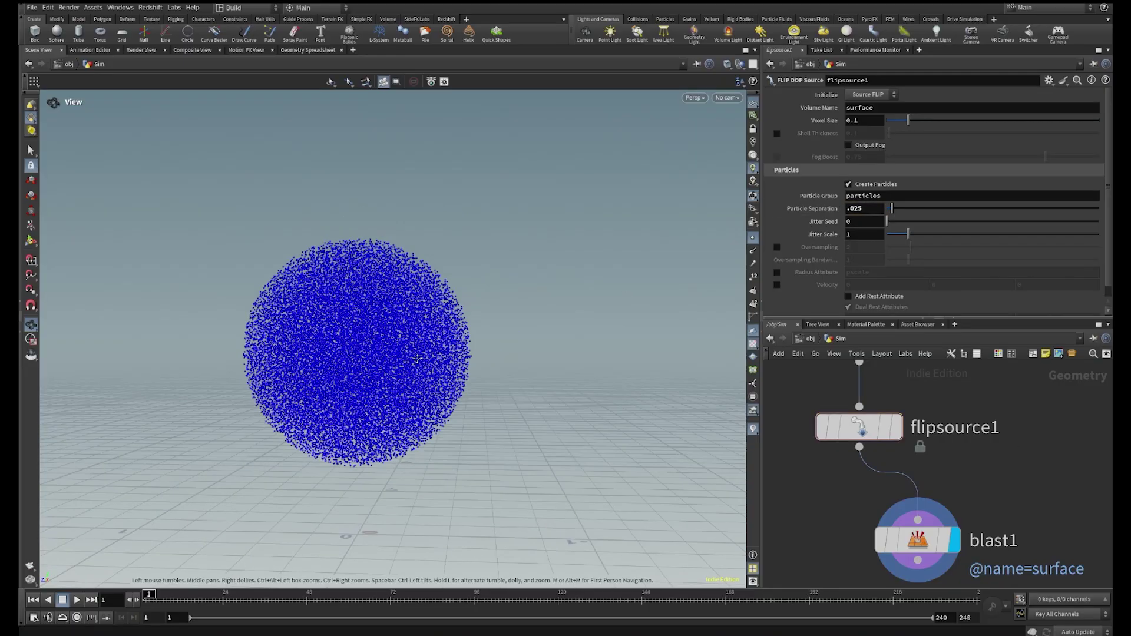
right_drag(668, 164, 408, 346)
middle_drag(409, 346, 546, 324)
right_drag(546, 324, 513, 334)
middle_drag(1023, 470, 1010, 399)
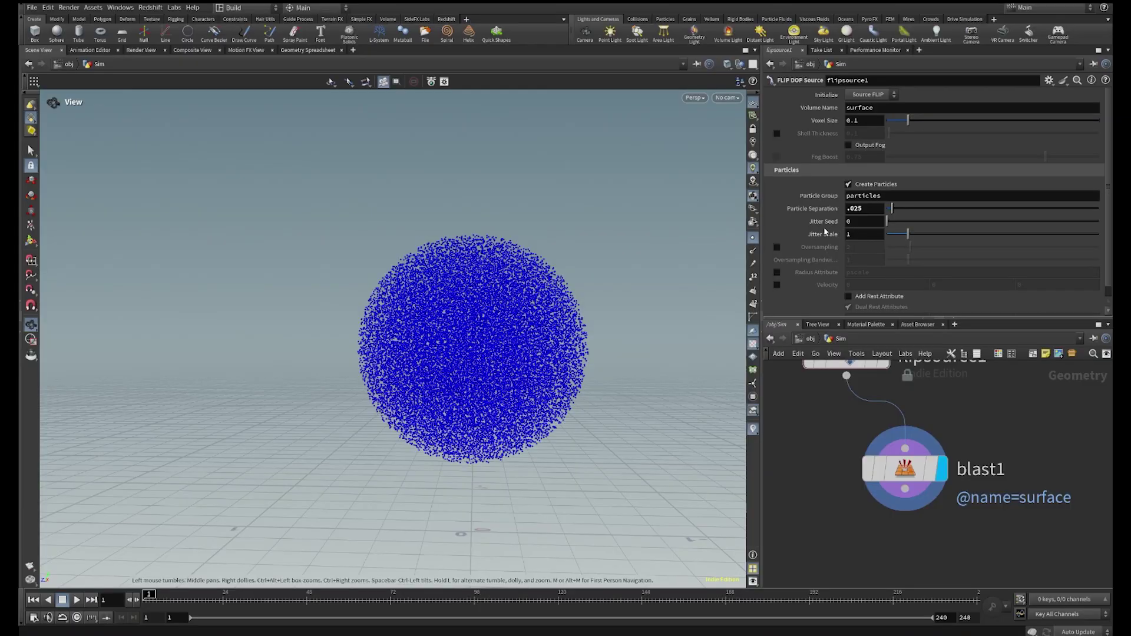
scroll(978, 481, down, 1)
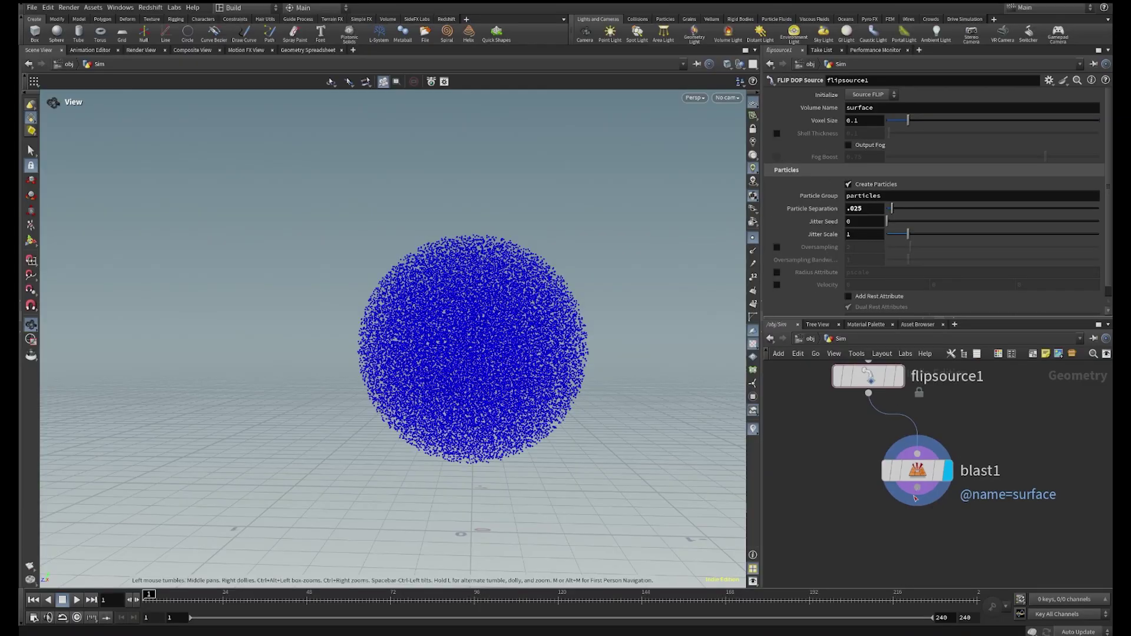
drag(917, 488, 878, 533)
text(null)
key(Return)
Rename the Null node below blast1 to Flip_in
double_click(925, 548)
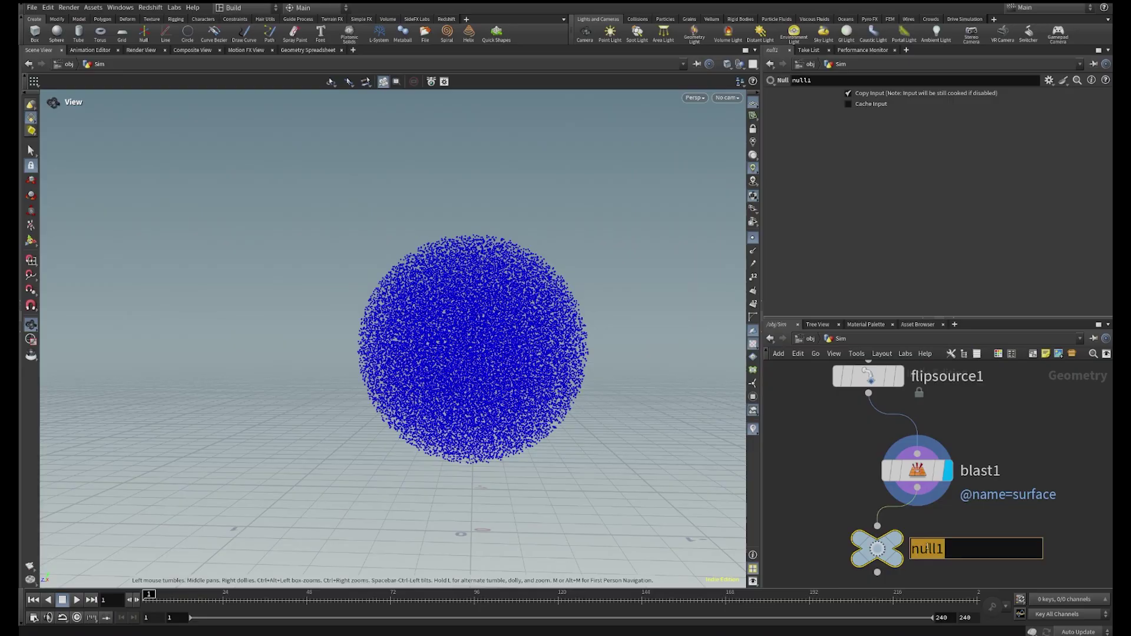
text(Flip)
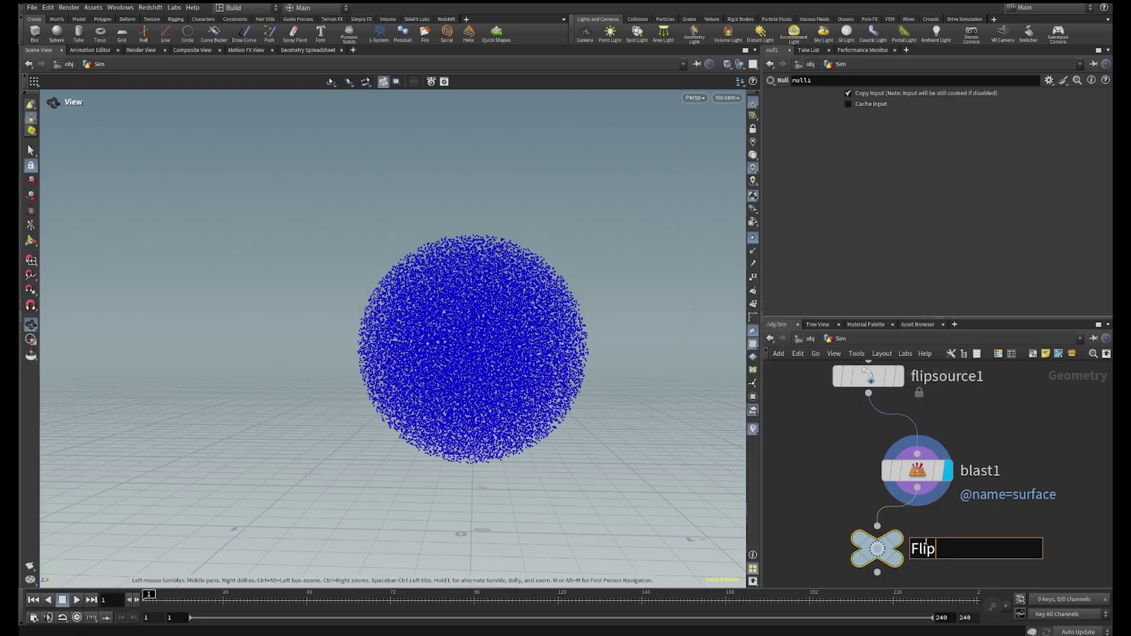
text(_in)
key(Return)
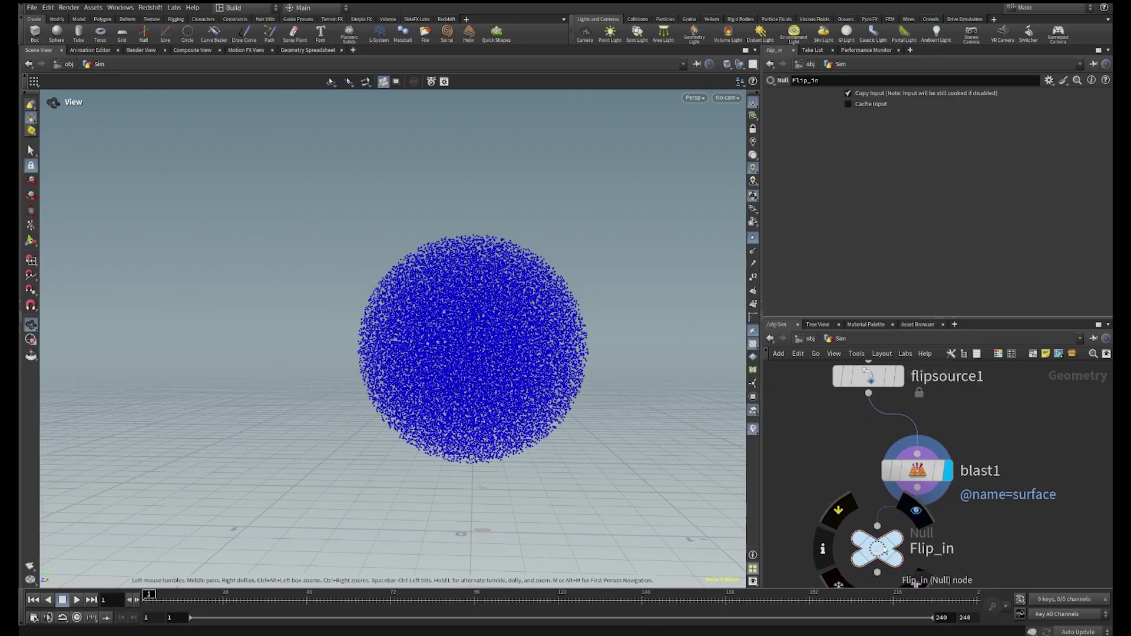
Lay out the bottle chain and the FLIP source chain as straight, evenly spaced columns
key(h)
drag(968, 393, 890, 518)
middle_drag(851, 446, 912, 526)
drag(909, 553, 822, 416)
key(h)
click(873, 399)
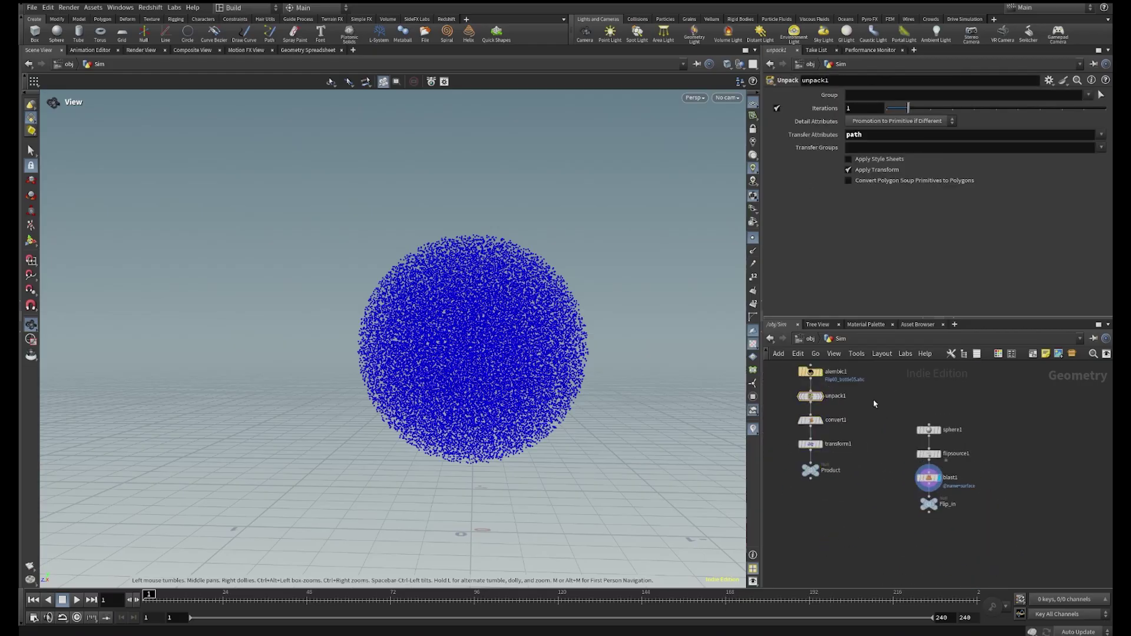
middle_drag(972, 537, 912, 478)
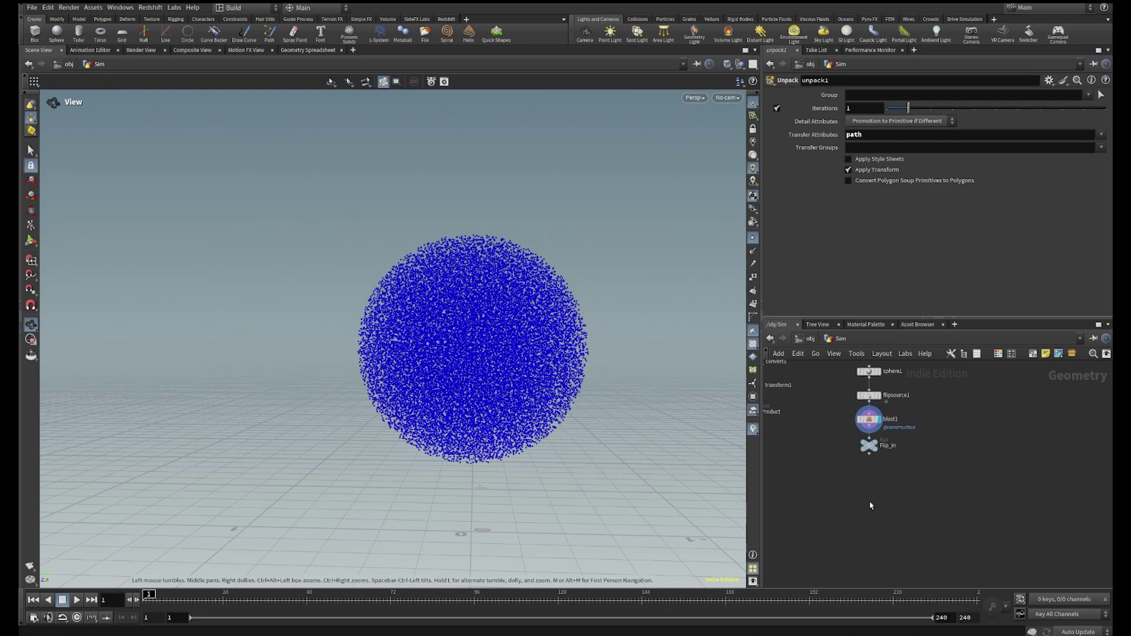
Add a DOP Network node and place it below the Flip_in null
key(Tab)
text(dopn)
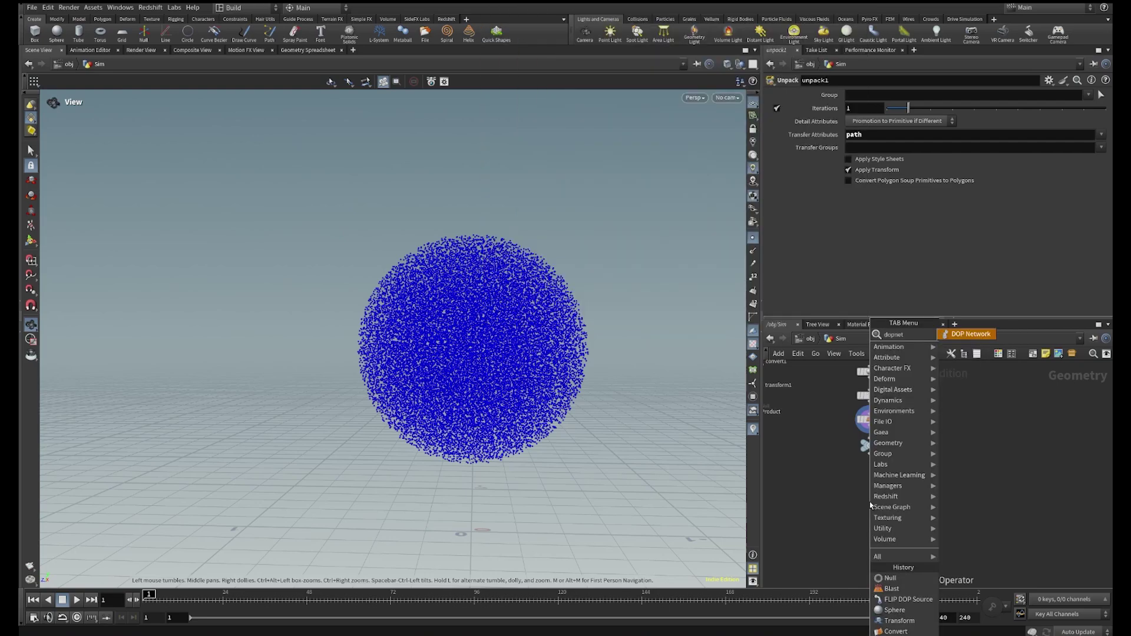
key(Return)
click(871, 502)
mouse_move(884, 508)
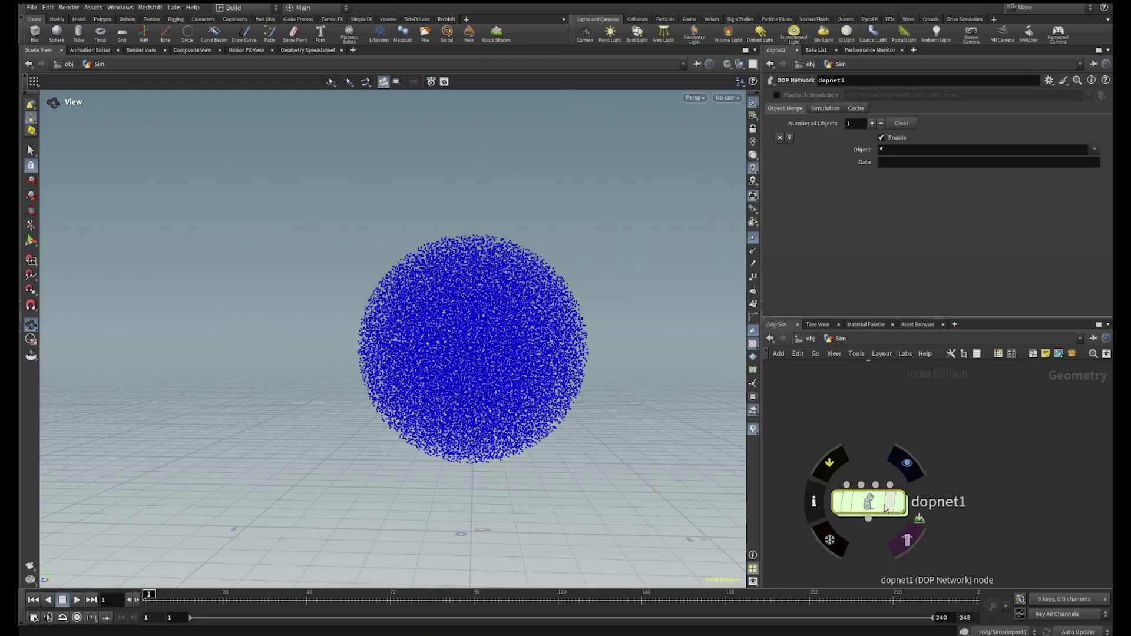
scroll(885, 508, down, 4)
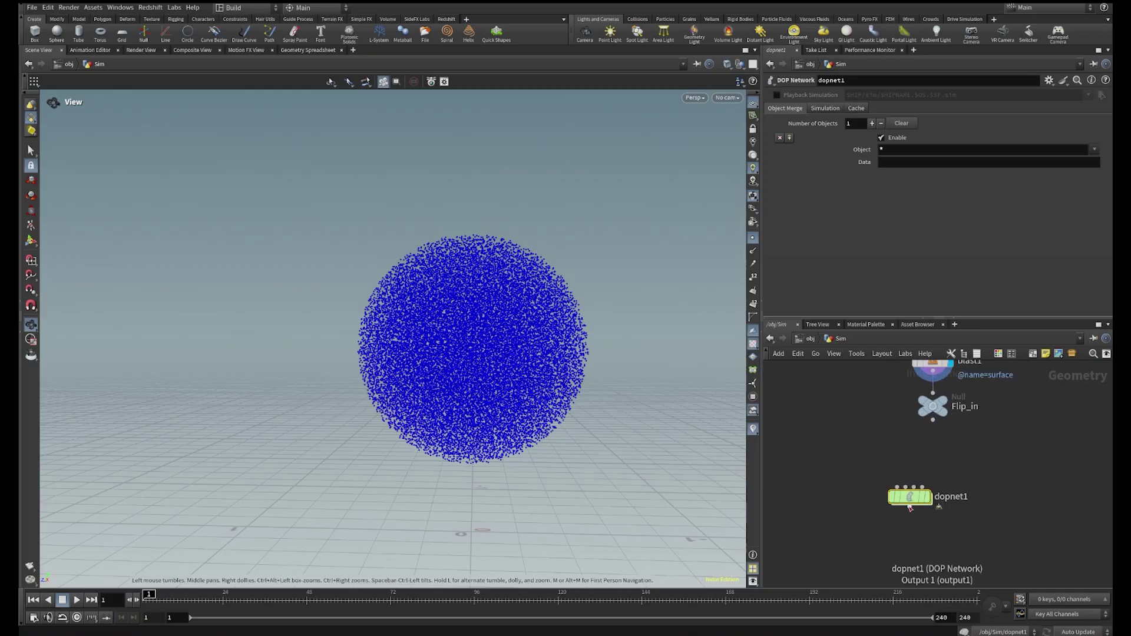
drag(910, 505, 873, 519)
Display the DOP Network's result in the viewport and enter its network
right_drag(558, 364, 459, 460)
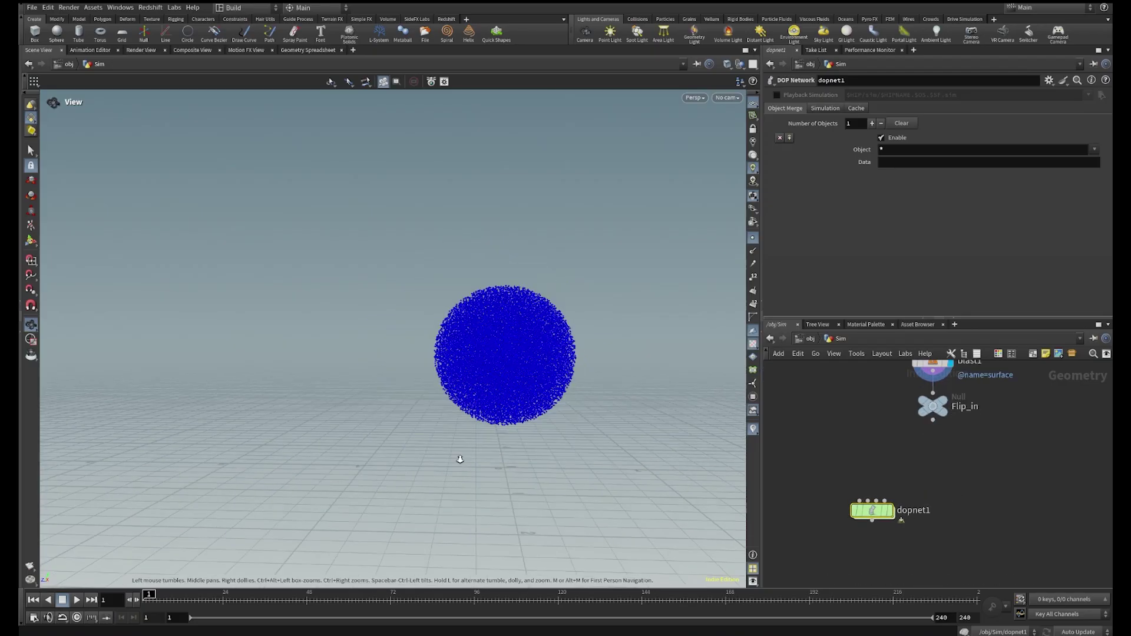
scroll(910, 417, down, 3)
middle_drag(910, 417, 882, 494)
scroll(904, 451, up, 2)
key(f)
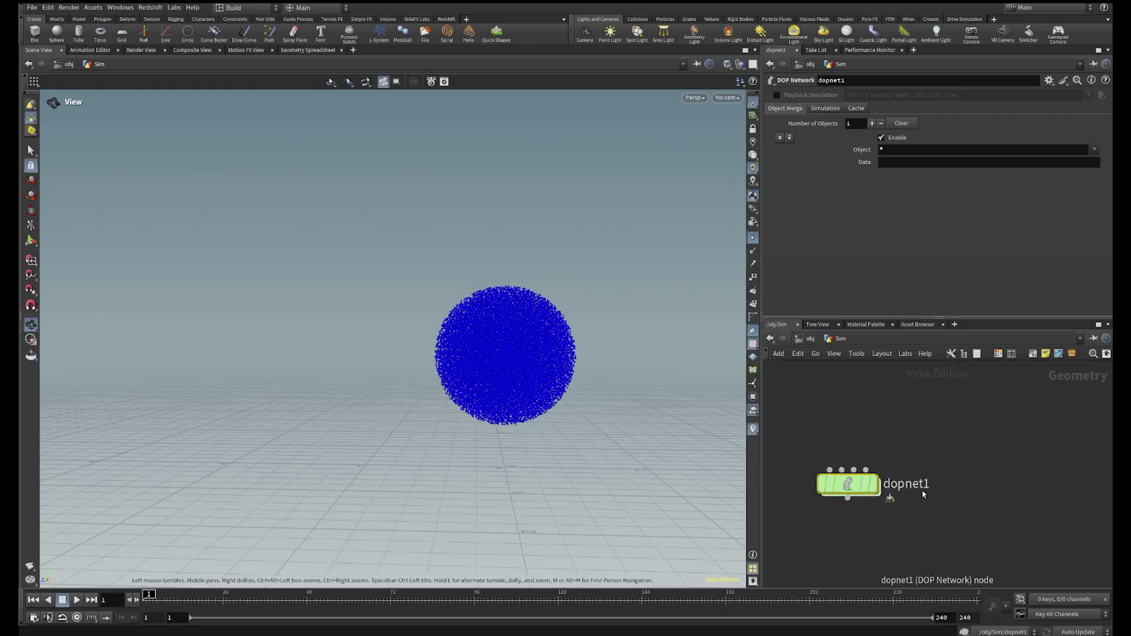
click(873, 485)
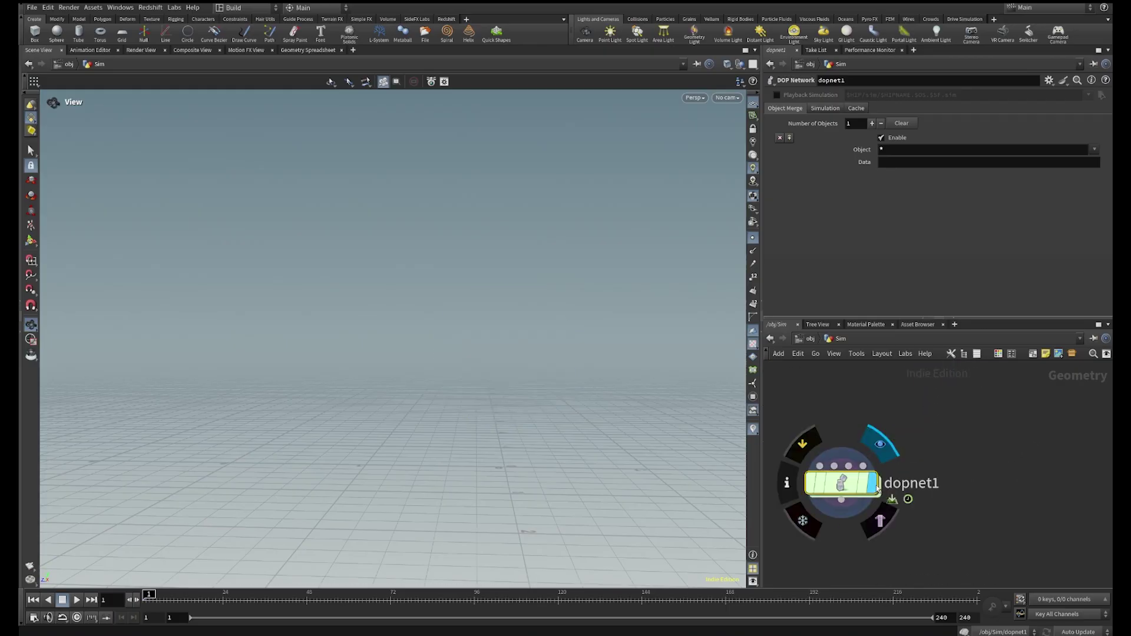
double_click(846, 488)
Add a Gravity Force node wired into the input of the output node and place it above that node
scroll(927, 501, down, 3)
middle_drag(937, 484, 925, 538)
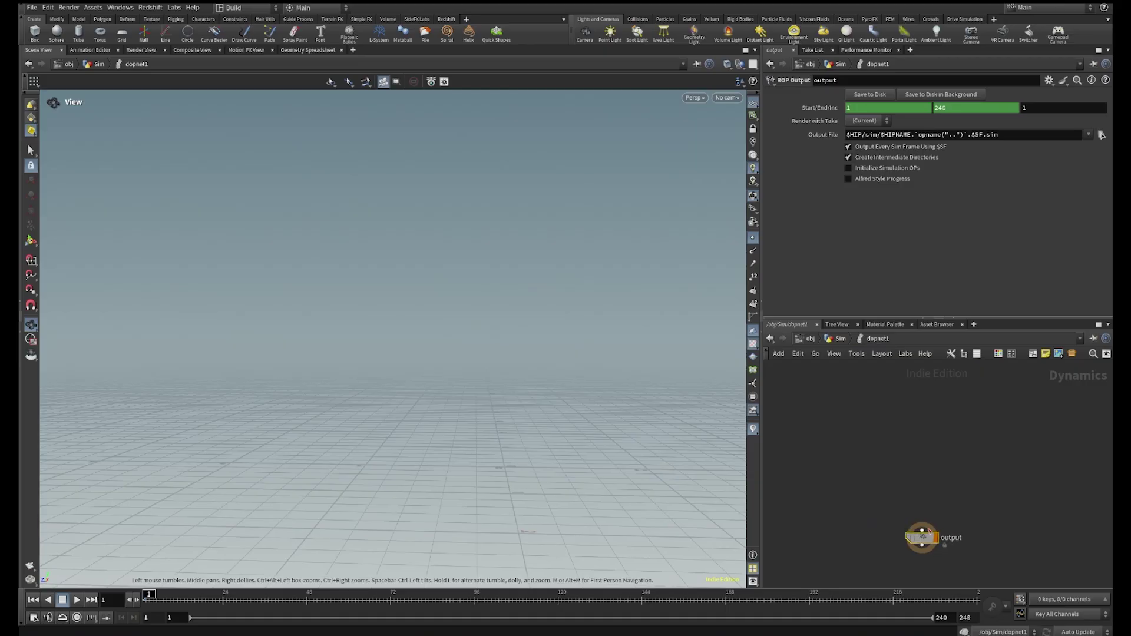
drag(922, 530, 914, 450)
click(913, 449)
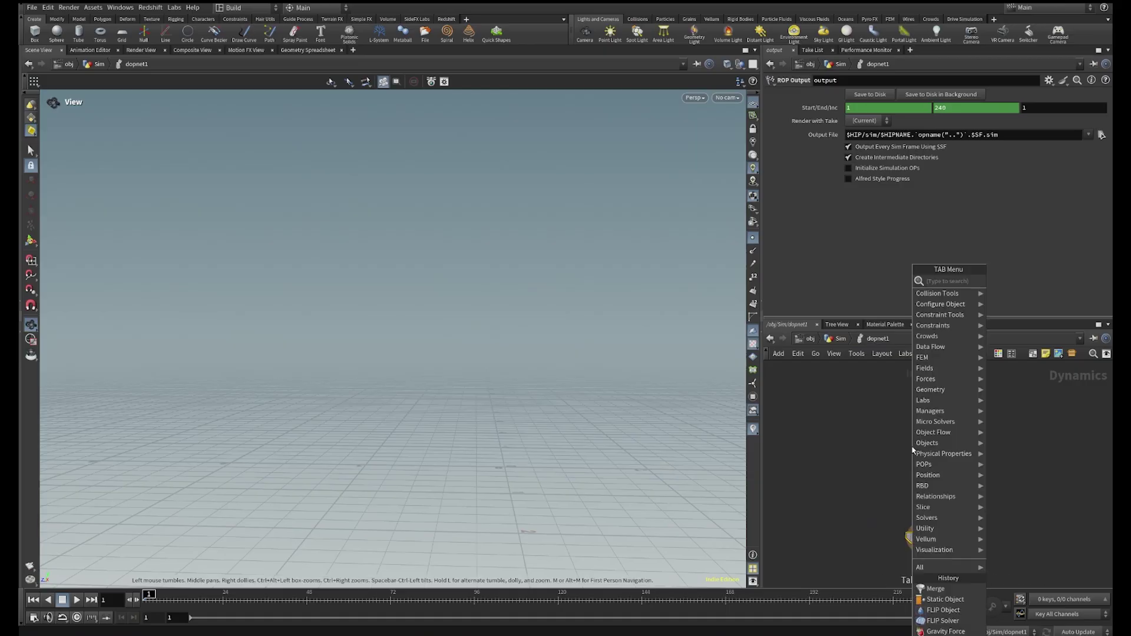
text(gravi)
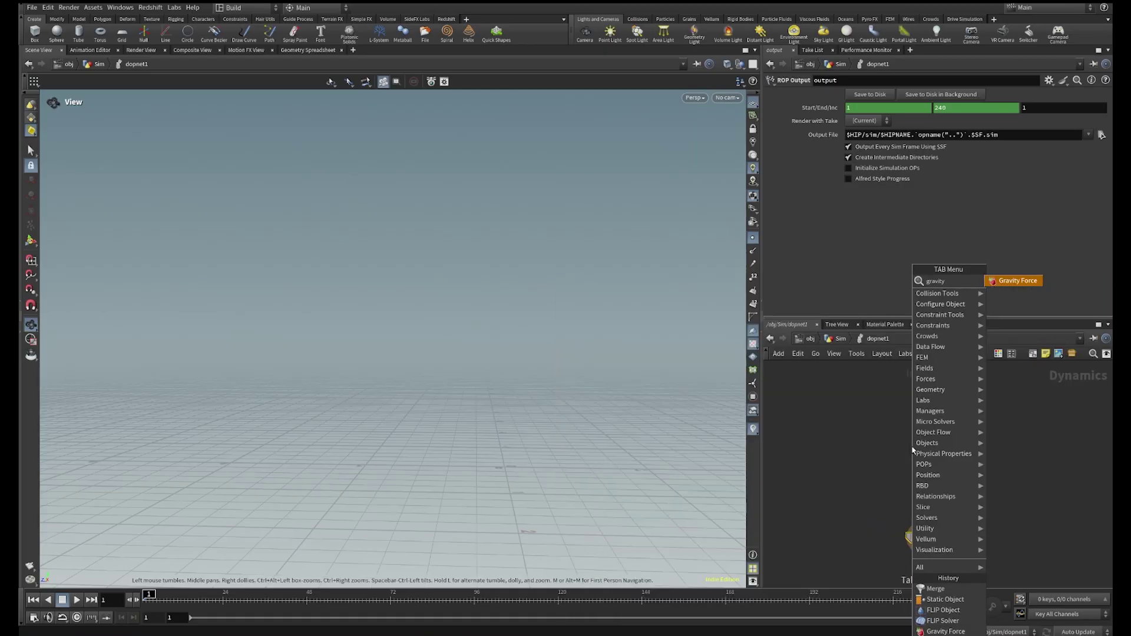
text(ty)
key(Return)
key(shift+s)
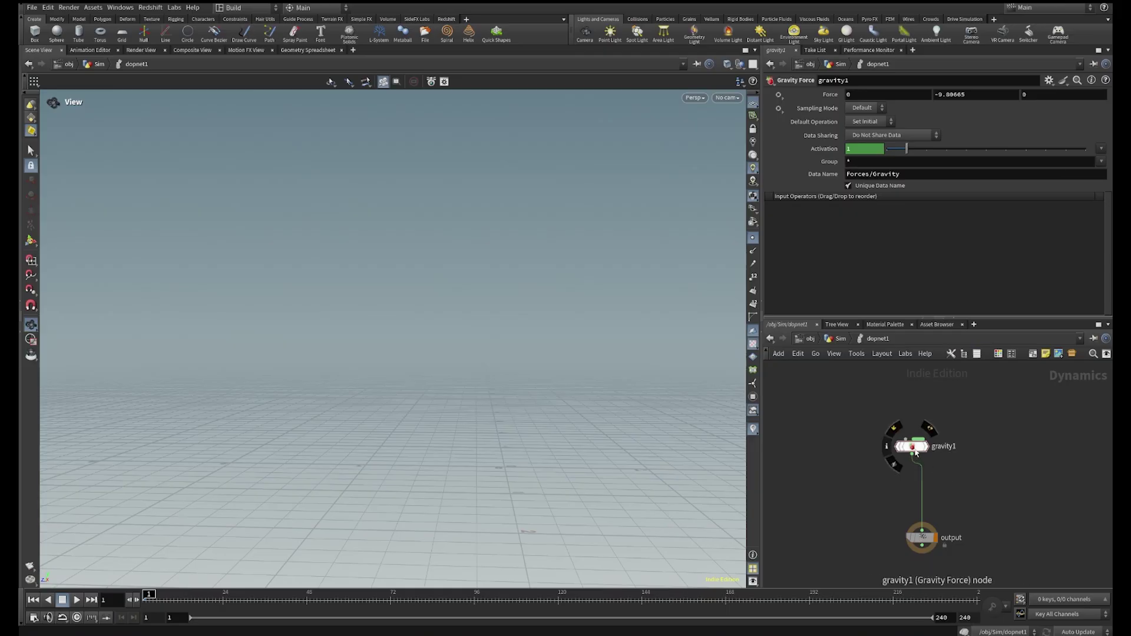
drag(914, 448, 896, 467)
Add a FLIP Solver node above the gravity node
middle_drag(1002, 441, 1019, 486)
key(Tab)
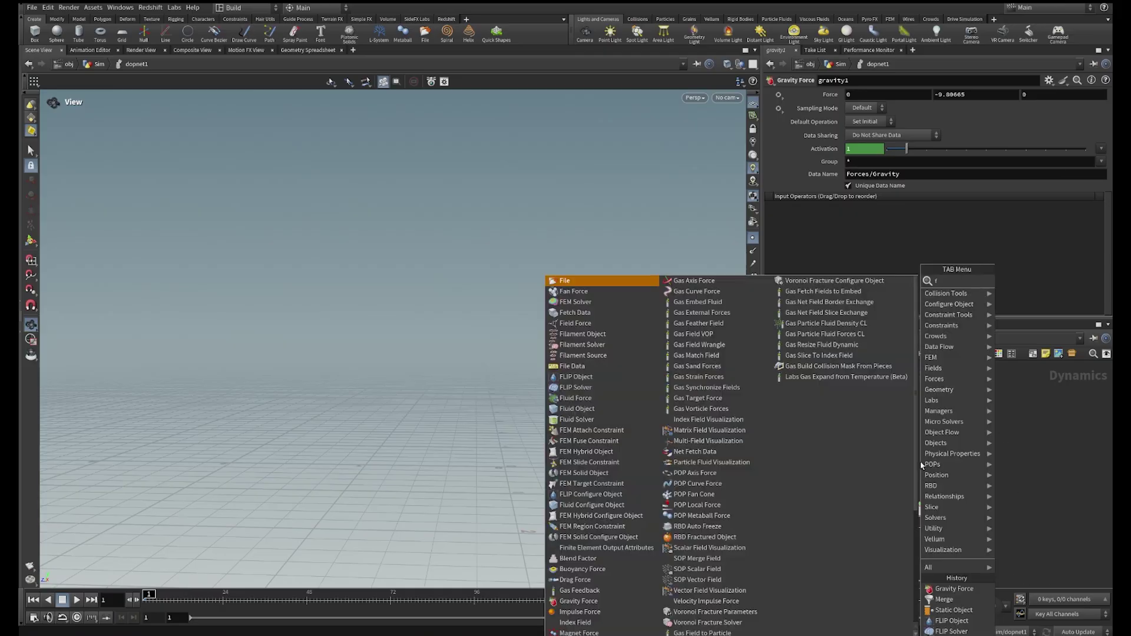
text(flipsol)
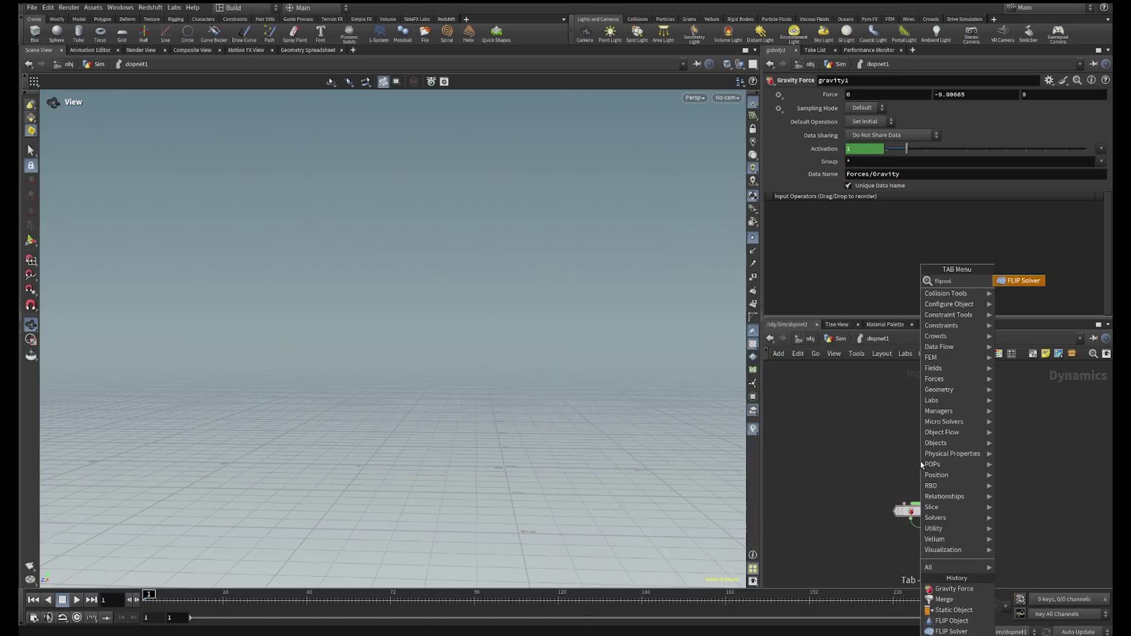
key(Return)
key(Return)
scroll(930, 460, up, 4)
scroll(929, 455, down, 4)
Add a FLIP Object node and position it above and to the left of the FLIP solver
middle_drag(875, 381, 930, 456)
key(Tab)
text(flipo)
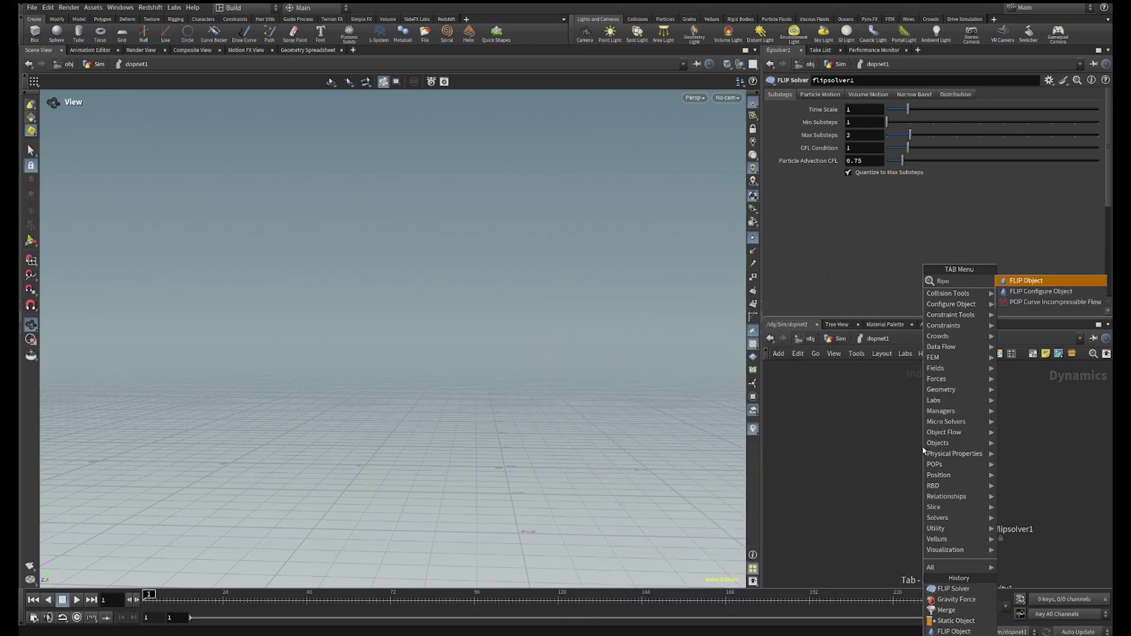
text(b)
key(Return)
click(921, 446)
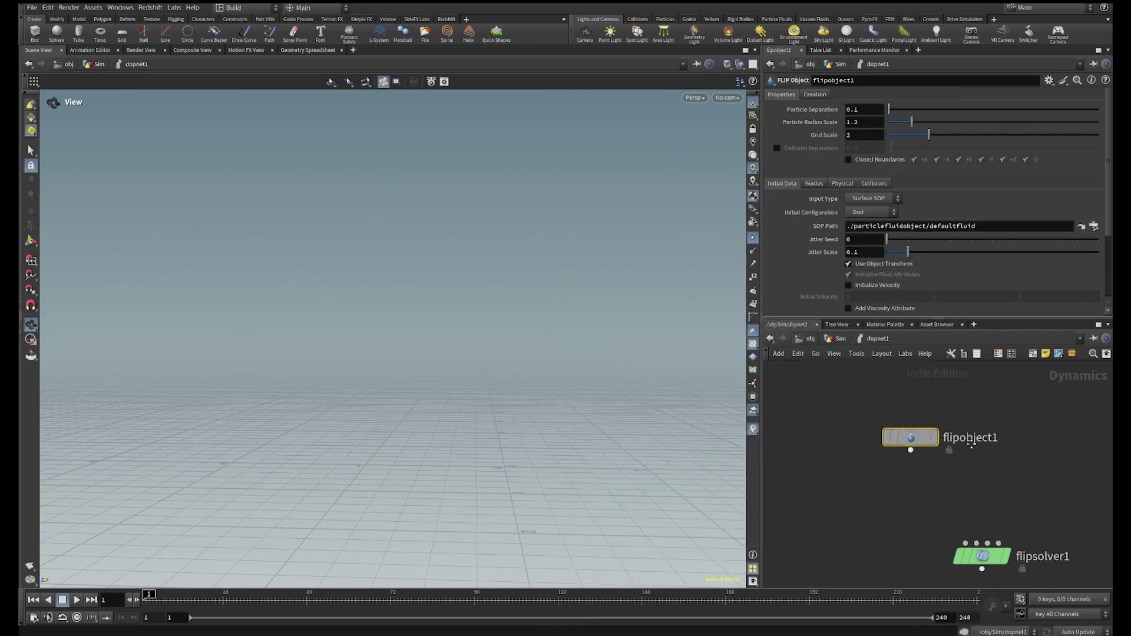
key(h)
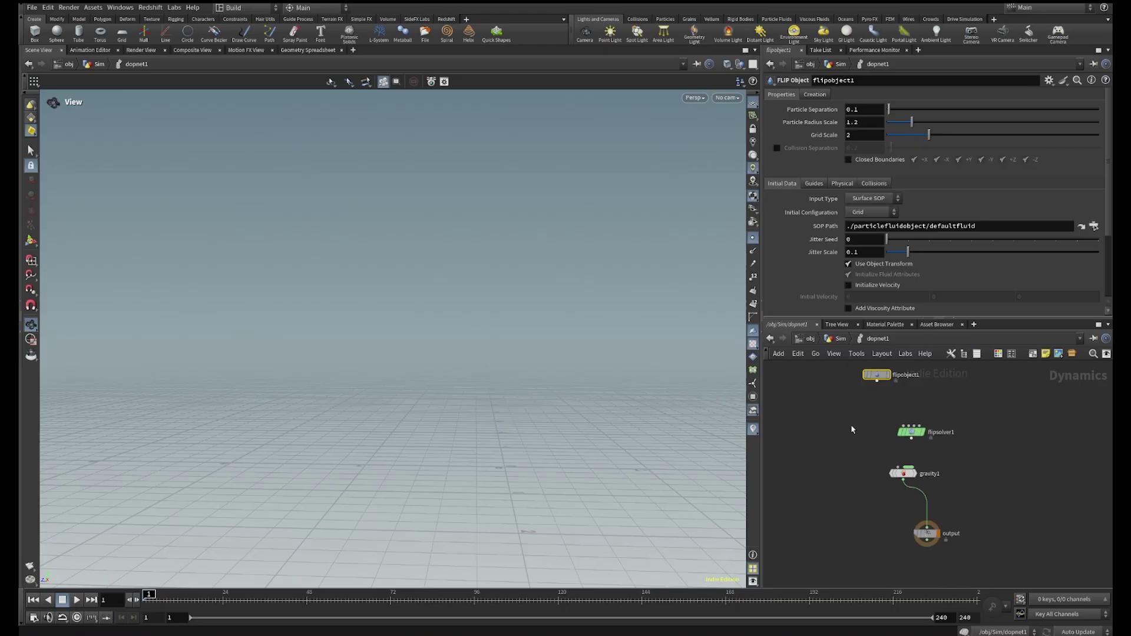
middle_drag(869, 403, 948, 440)
scroll(950, 437, up, 2)
drag(964, 406, 909, 400)
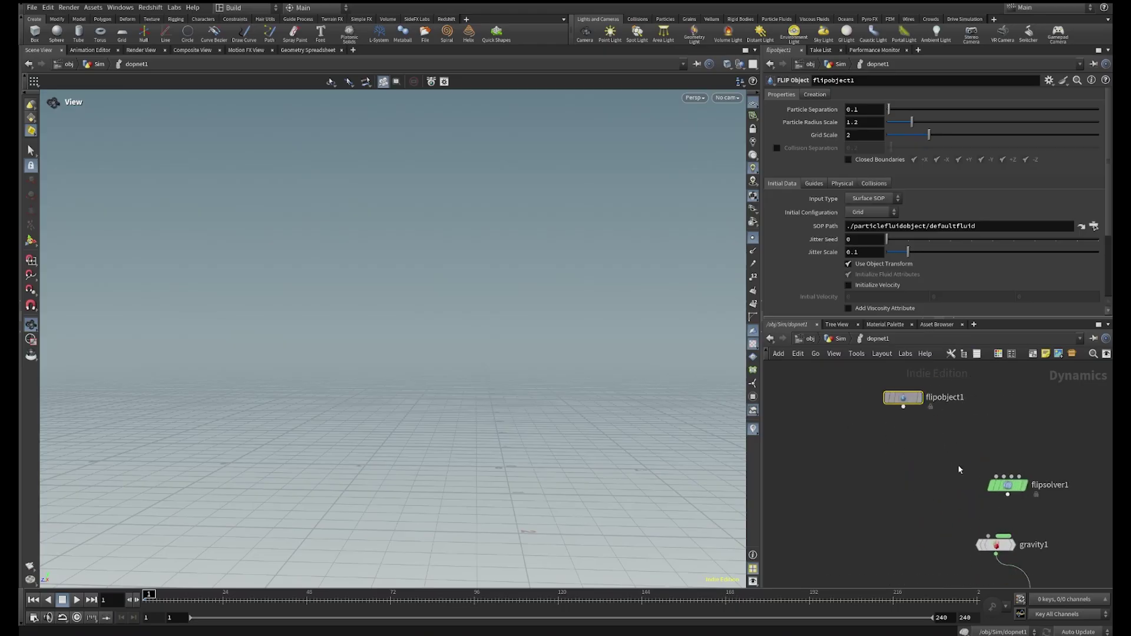
Review the FLIP object, FLIP solver and gravity nodes together, then examine the FLIP object's parameters
scroll(949, 482, down, 3)
middle_drag(942, 483, 906, 479)
drag(832, 409, 999, 547)
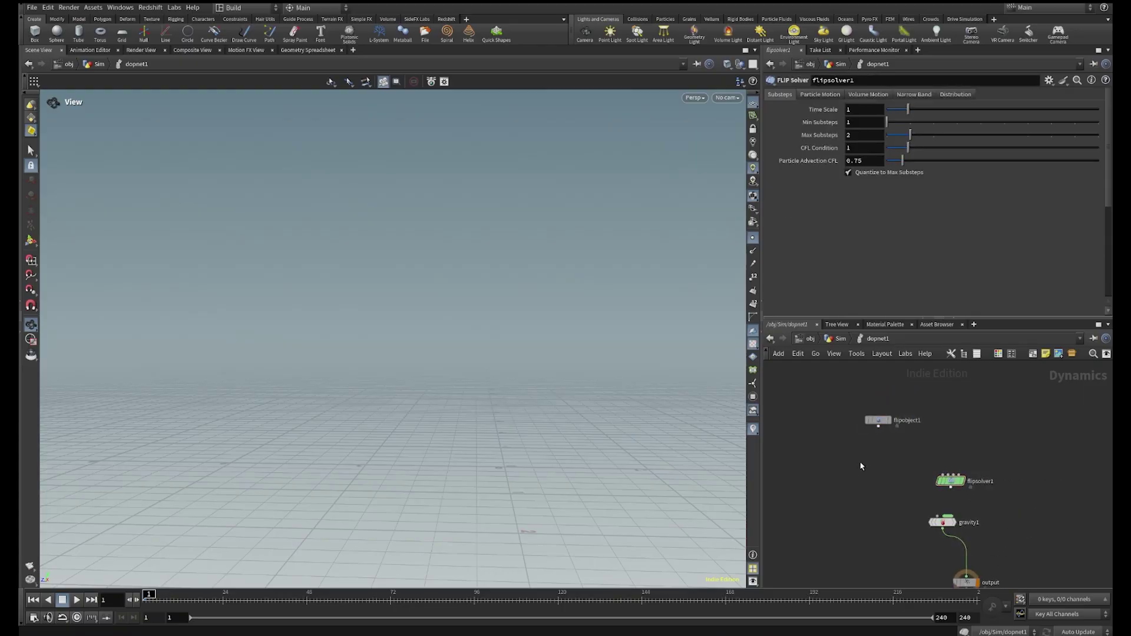
drag(846, 414, 1002, 543)
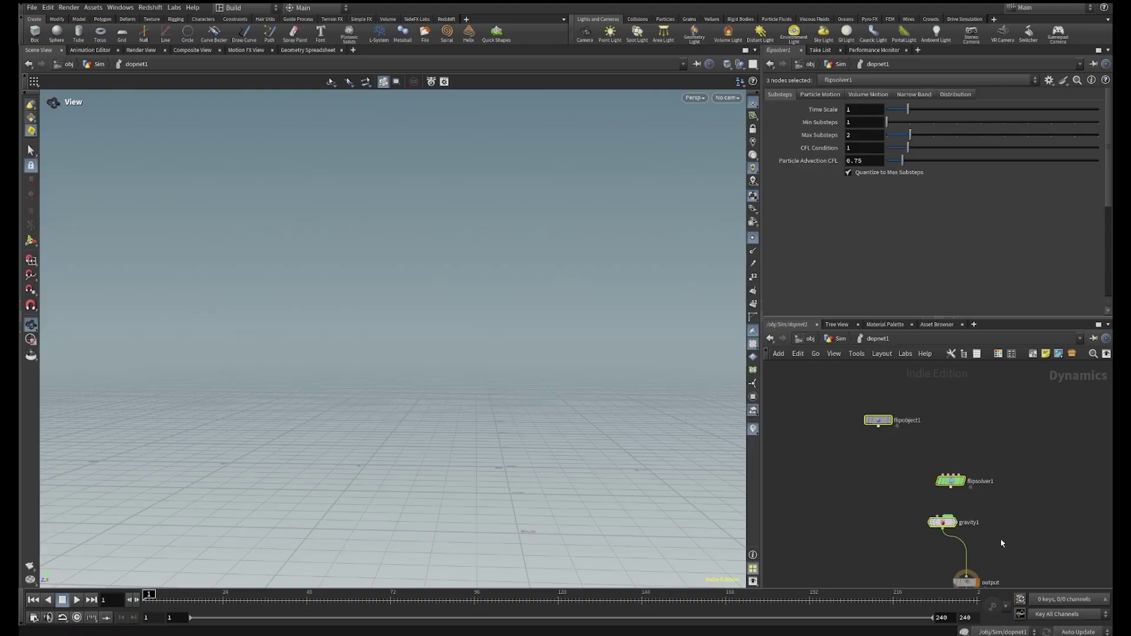
click(982, 455)
scroll(921, 439, up, 2)
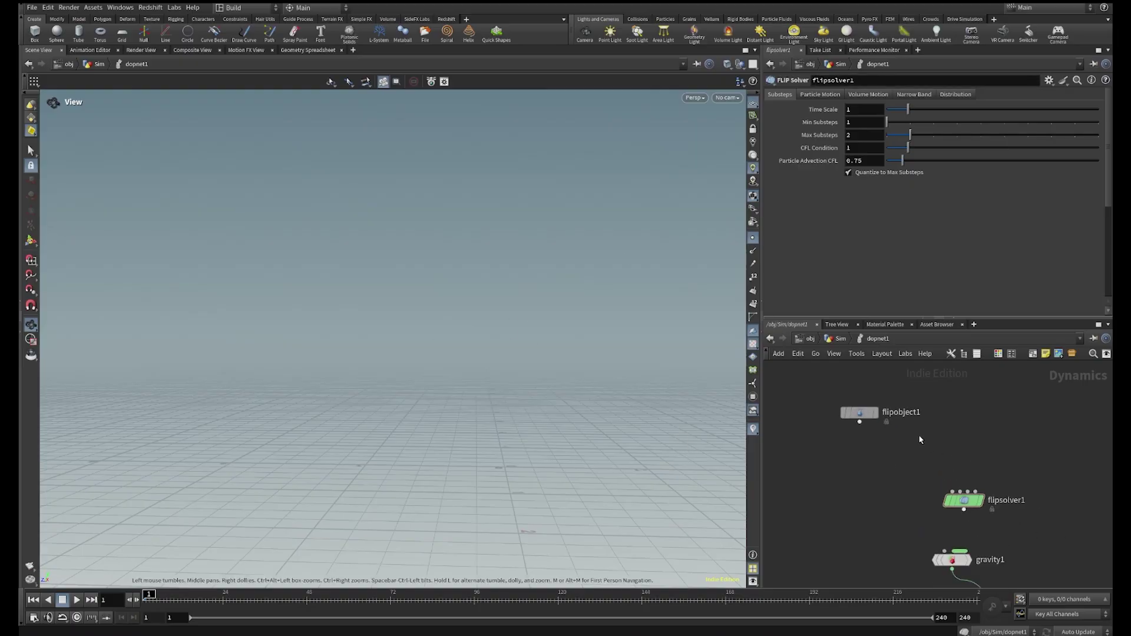
middle_drag(920, 439, 913, 420)
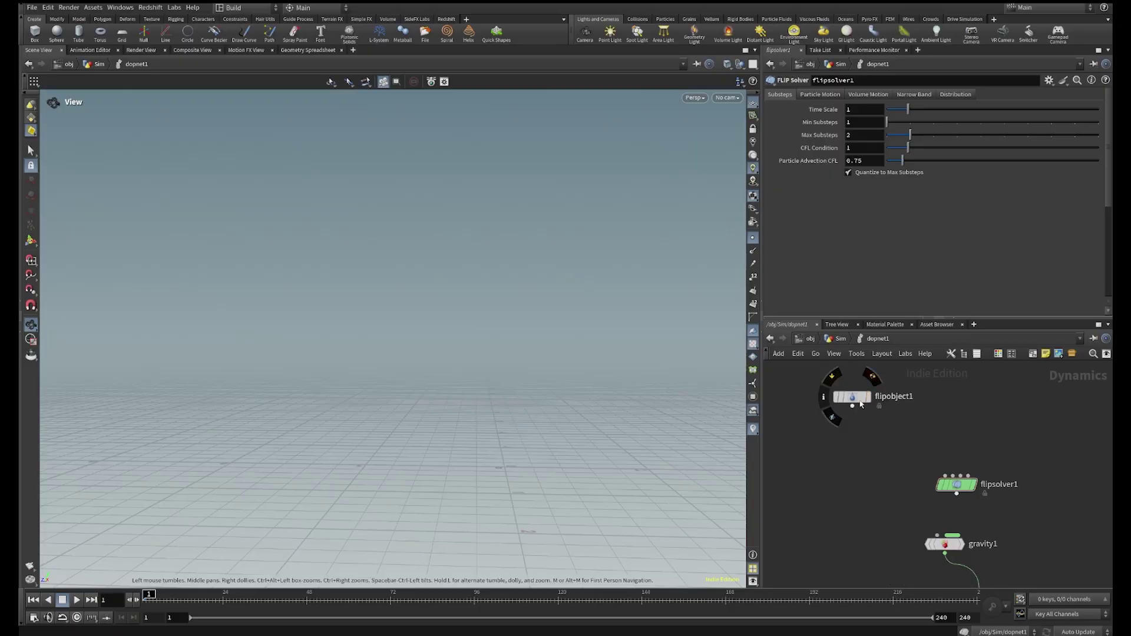
click(861, 399)
drag(788, 384, 1014, 561)
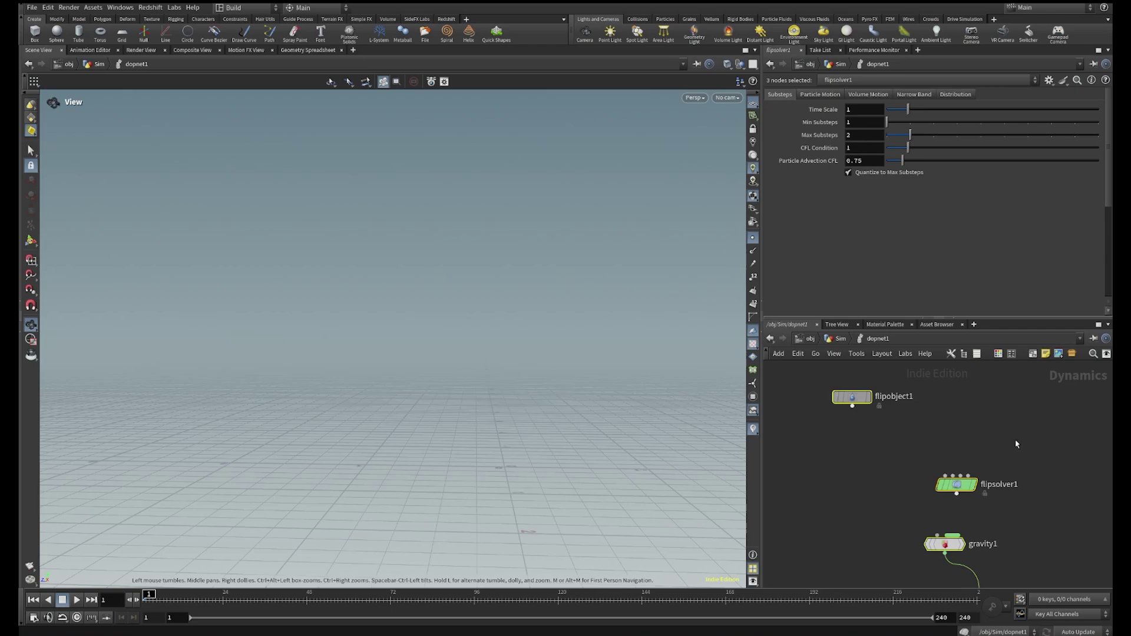
click(930, 436)
scroll(849, 393, up, 1)
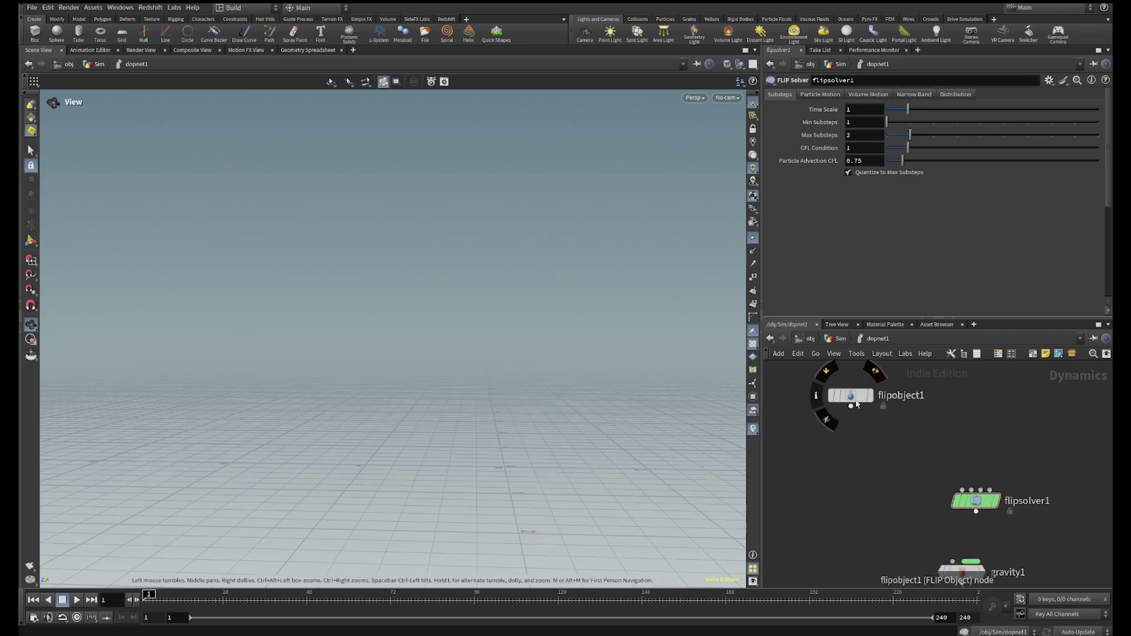
click(858, 403)
mouse_move(845, 394)
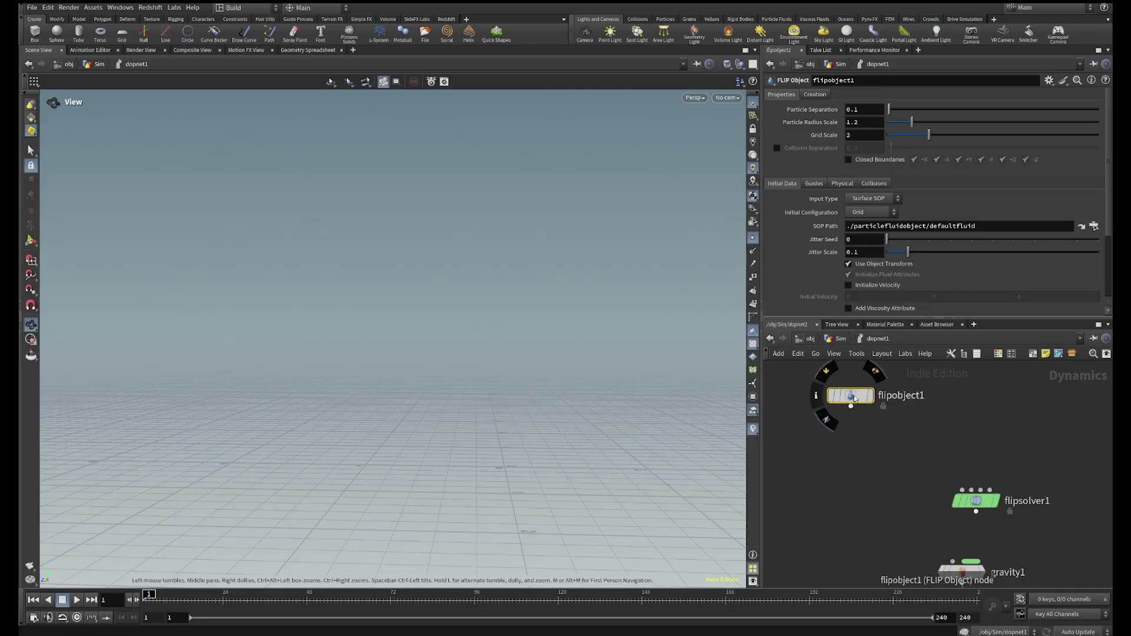
Wire flipobject1 into the FLIP solver's first input and the solver's output into the gravity node
drag(527, 422, 461, 455)
drag(851, 407, 1009, 510)
middle_drag(1060, 517, 1069, 447)
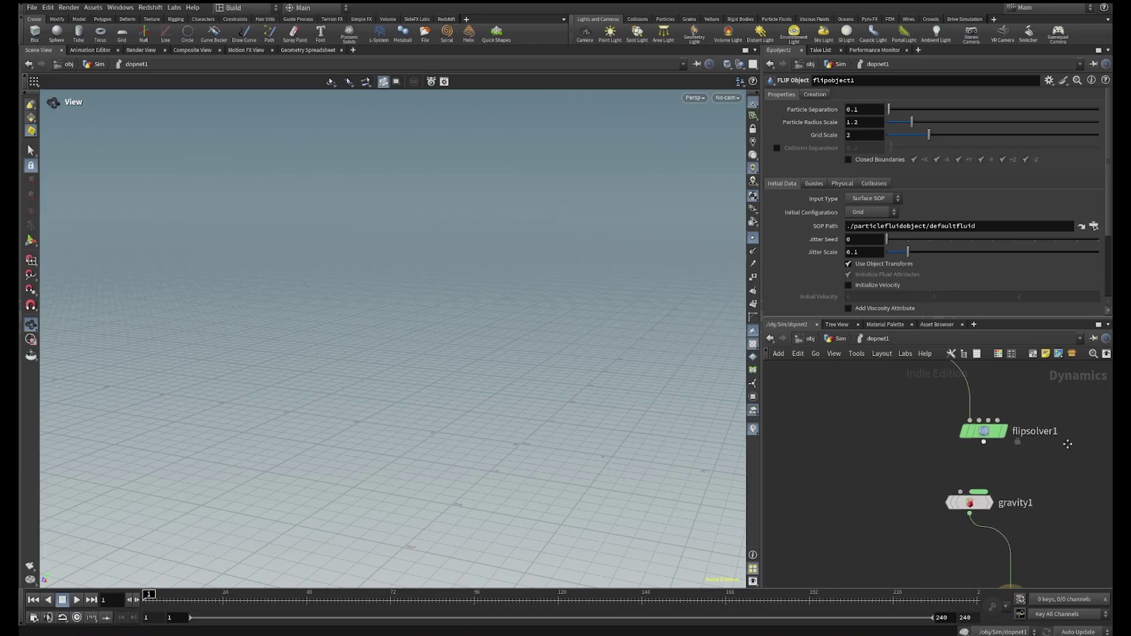
drag(984, 442, 961, 491)
Examine the FLIP solver's substep settings and the default fluid box in the viewport
scroll(966, 471, up, 2)
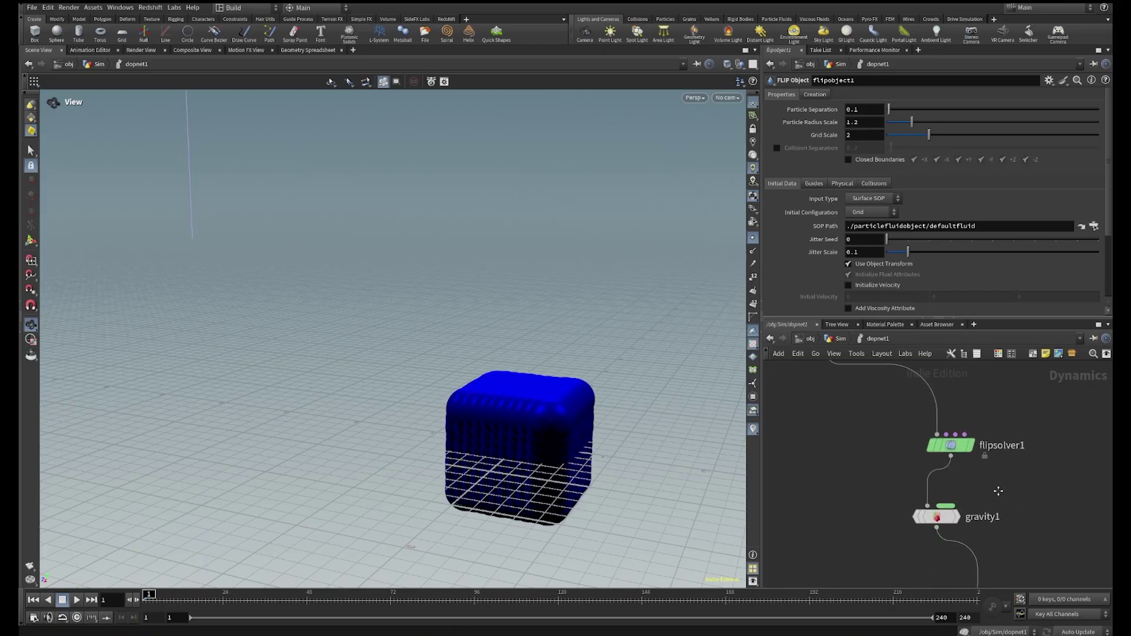
click(937, 439)
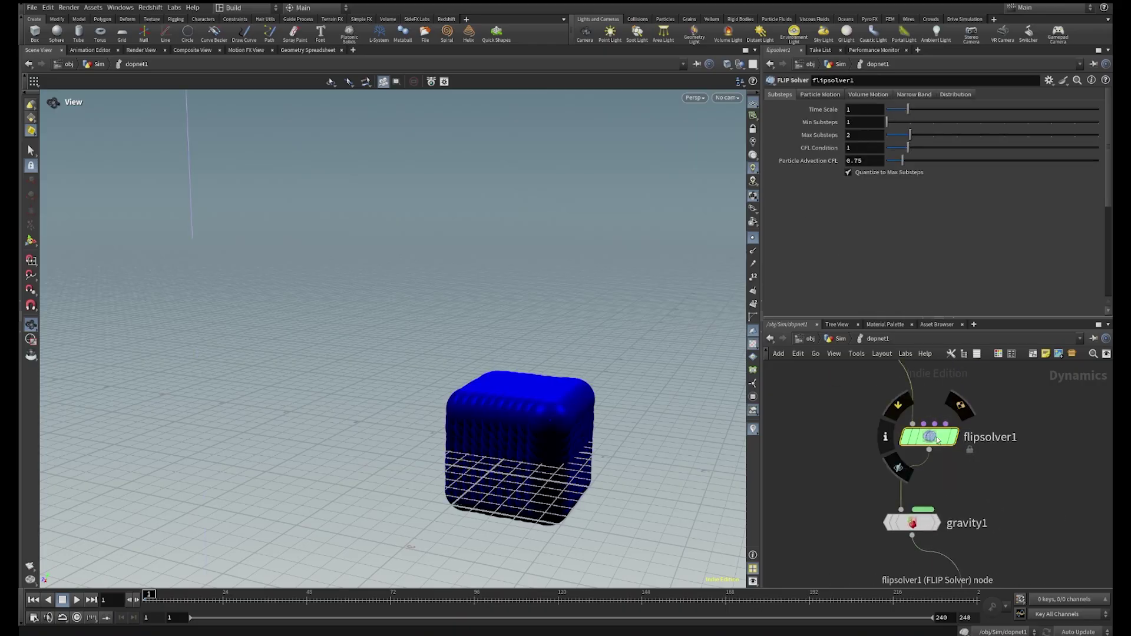
scroll(510, 323, down, 4)
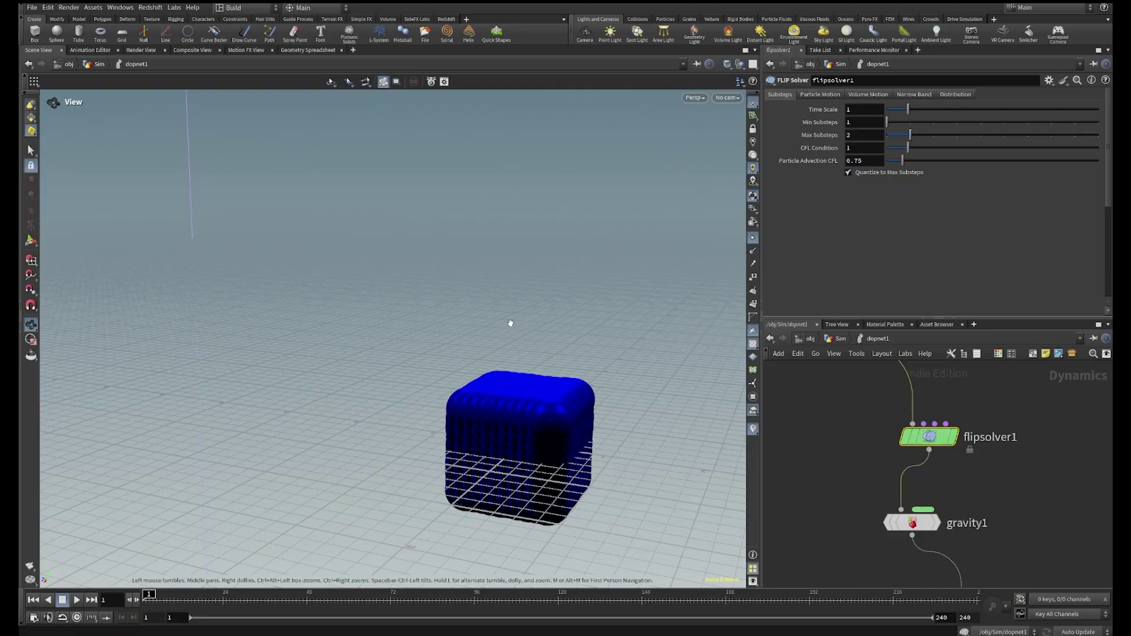
scroll(1035, 487, up, 3)
mouse_move(996, 459)
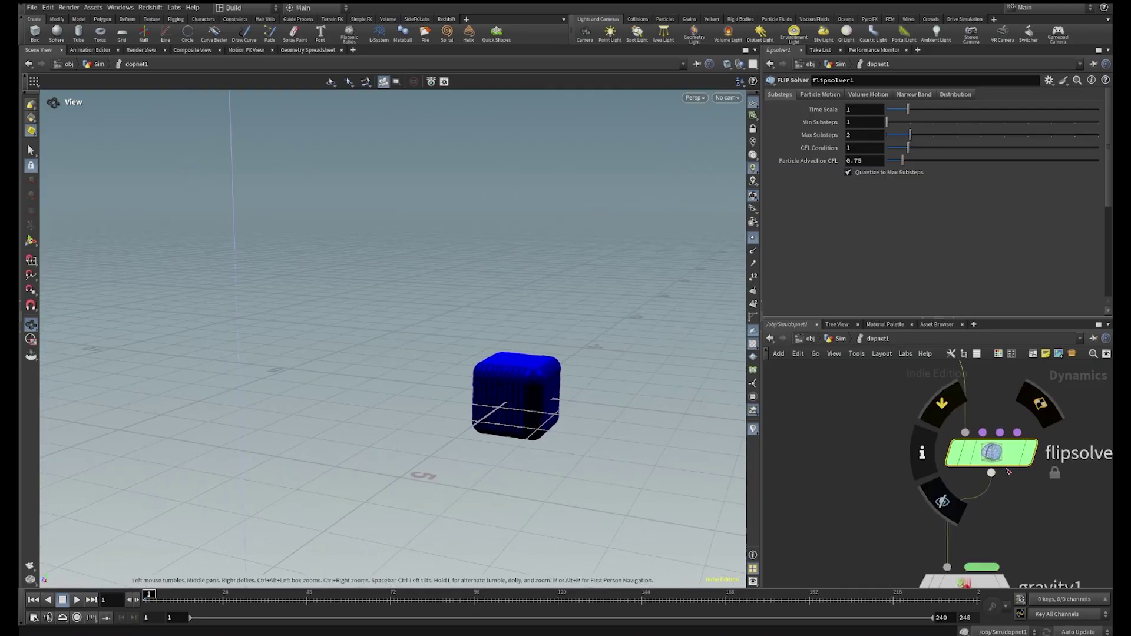
scroll(864, 458, down, 3)
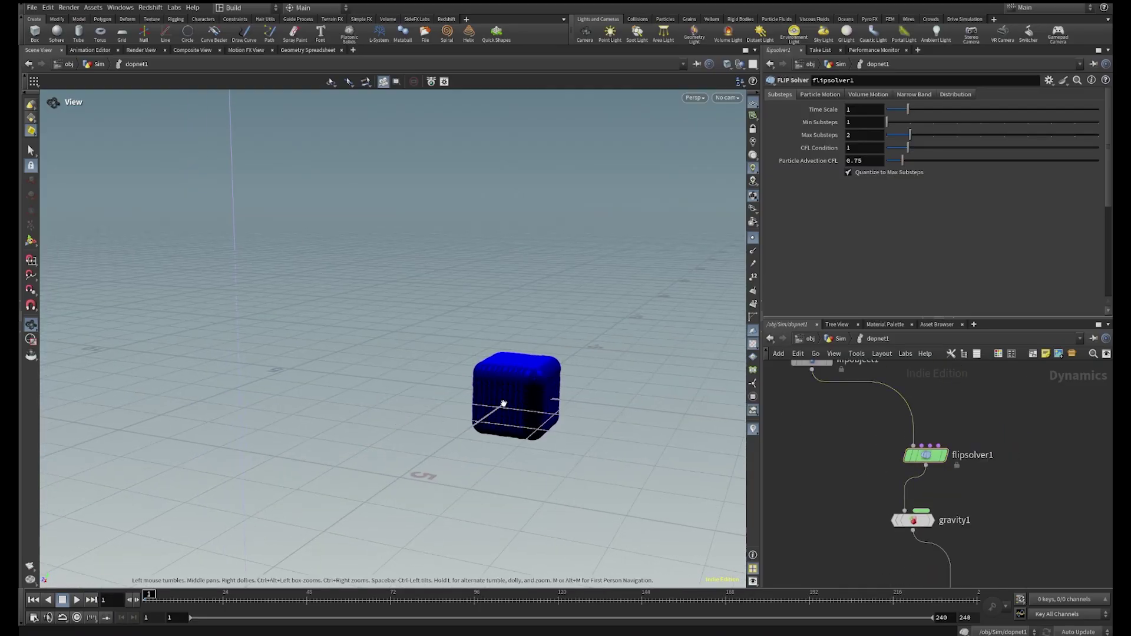
scroll(340, 424, down, 4)
scroll(340, 424, up, 1)
middle_drag(340, 424, 335, 427)
scroll(848, 404, down, 1)
Set flipobject1's SOP Path to /obj/Sim/Flip_in and its Input Type to Particle Field
middle_drag(849, 405, 878, 463)
scroll(862, 435, up, 3)
click(850, 426)
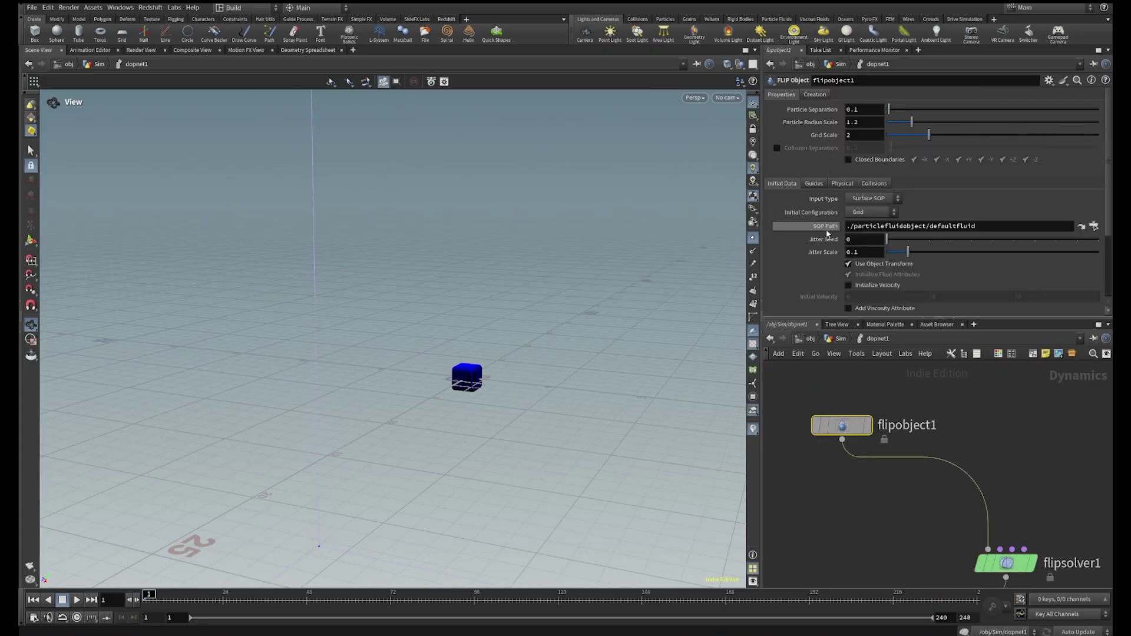
triple_click(950, 226)
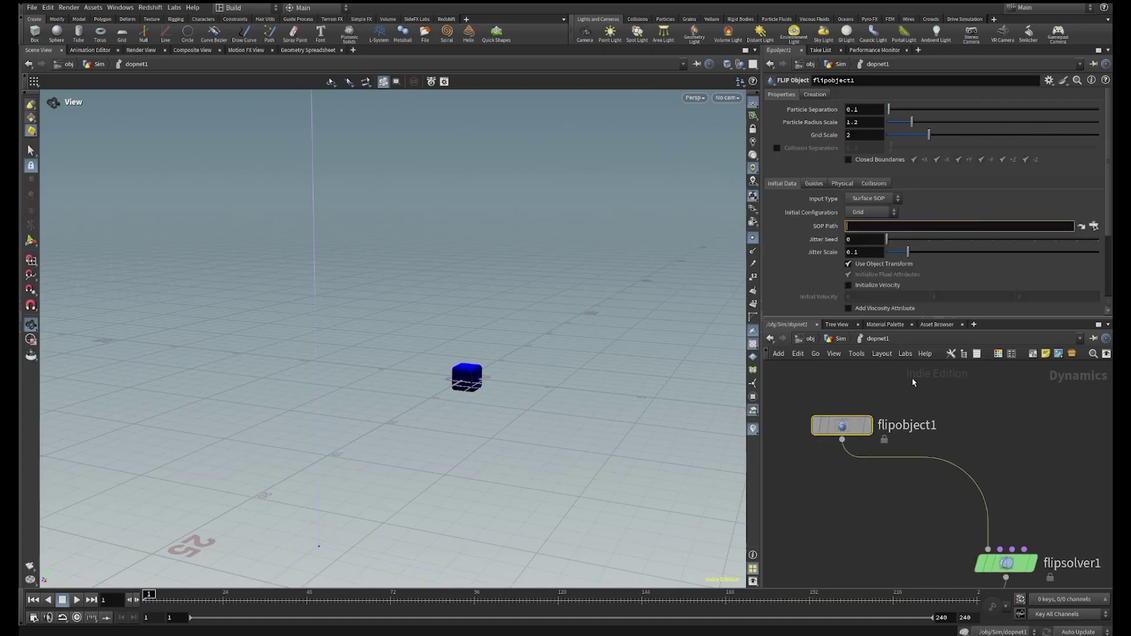
key(BackSpace)
key(Return)
click(1094, 228)
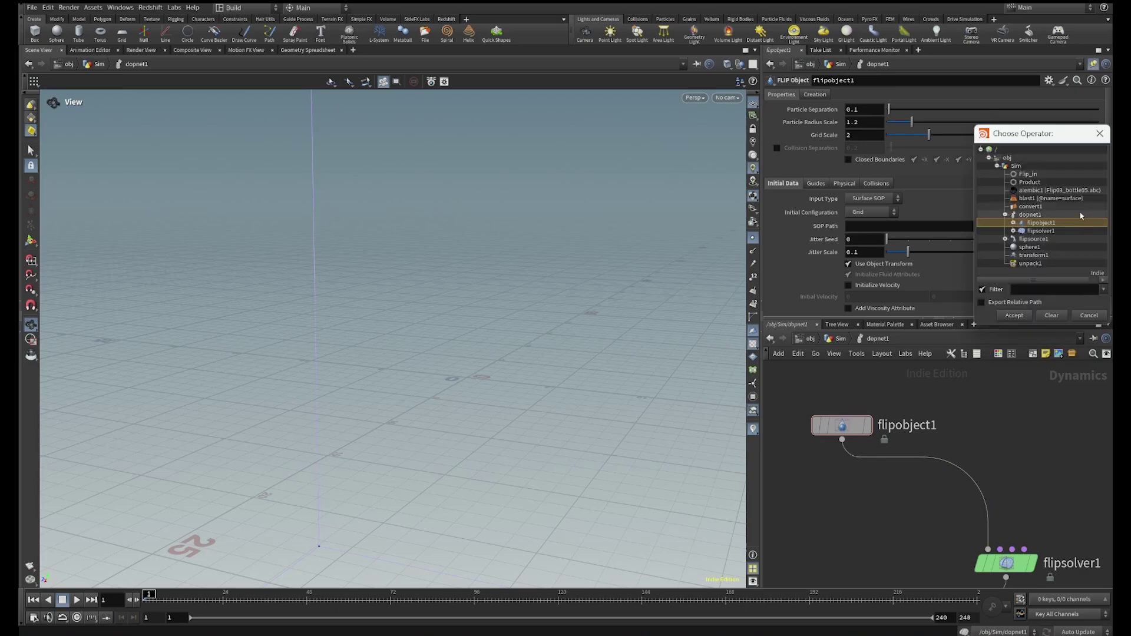
click(1035, 176)
double_click(1035, 176)
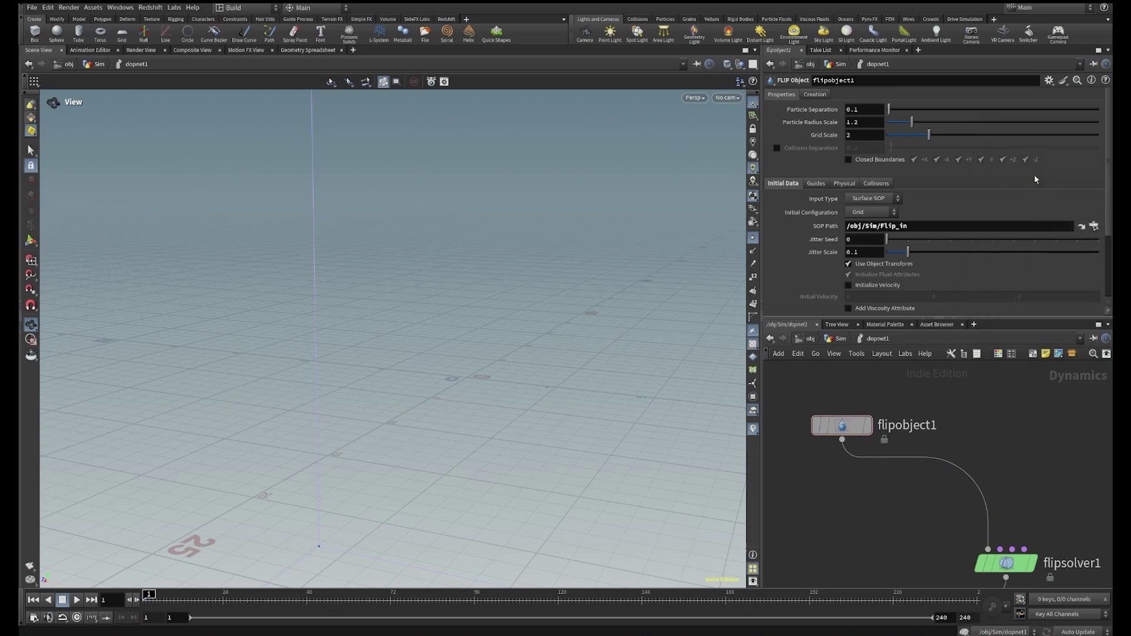
click(871, 199)
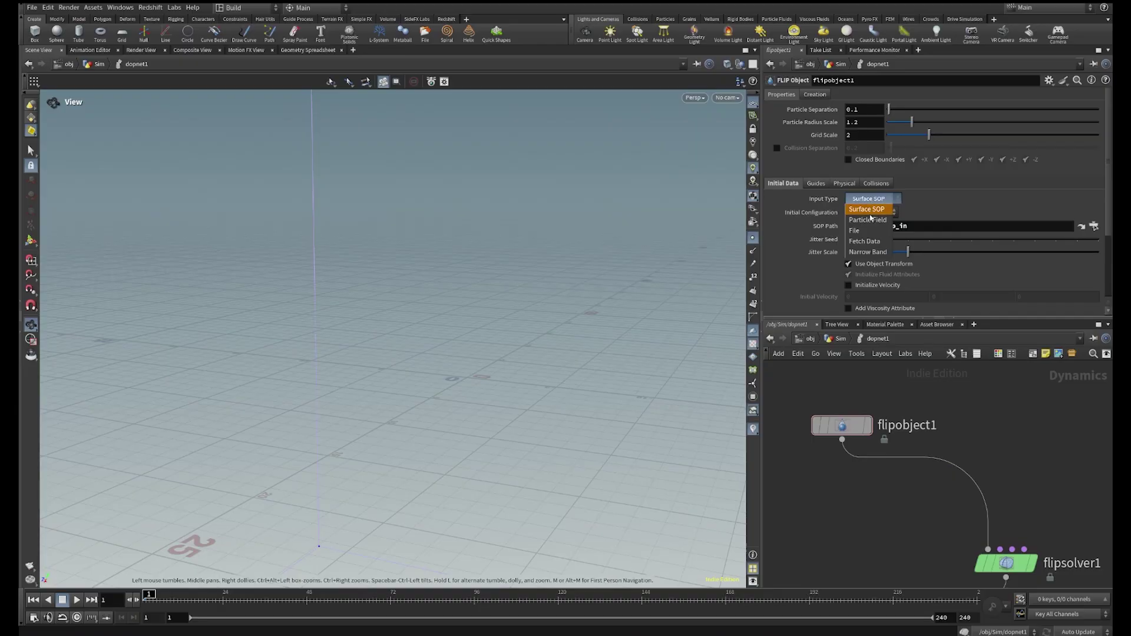
click(871, 221)
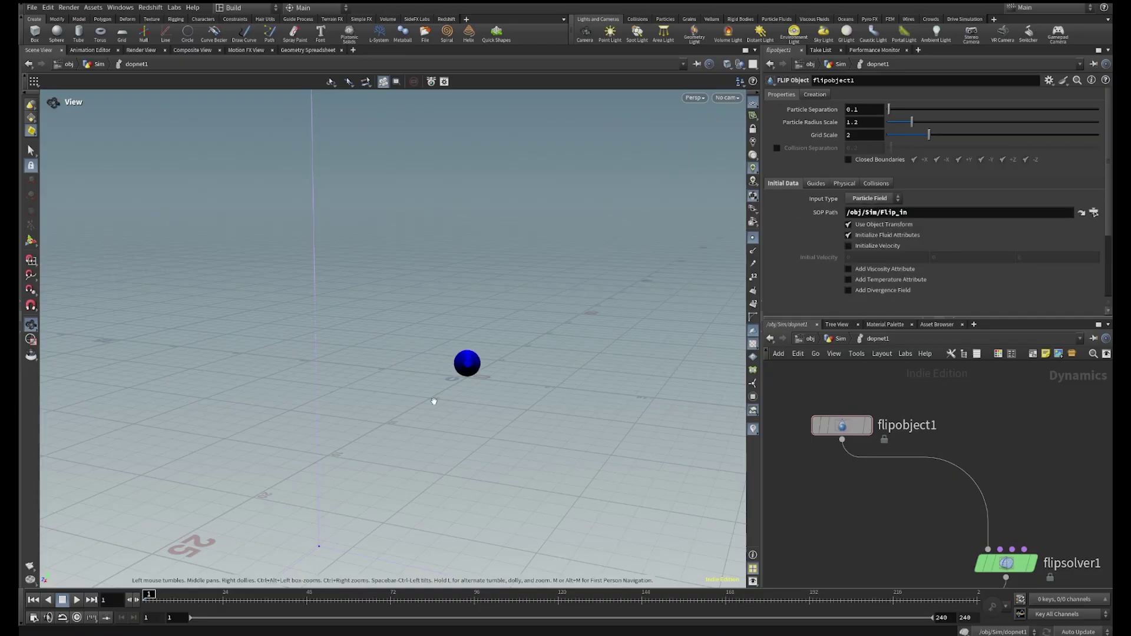
Inspect the fluid sphere up close and view it from the Sim network, ending back inside dopnet1
right_drag(432, 402, 672, 273)
middle_drag(535, 334, 442, 346)
right_drag(442, 346, 495, 306)
mouse_move(426, 351)
mouse_down()
mouse_move(460, 356)
mouse_move(447, 320)
mouse_move(407, 346)
mouse_move(424, 353)
mouse_up()
click(841, 339)
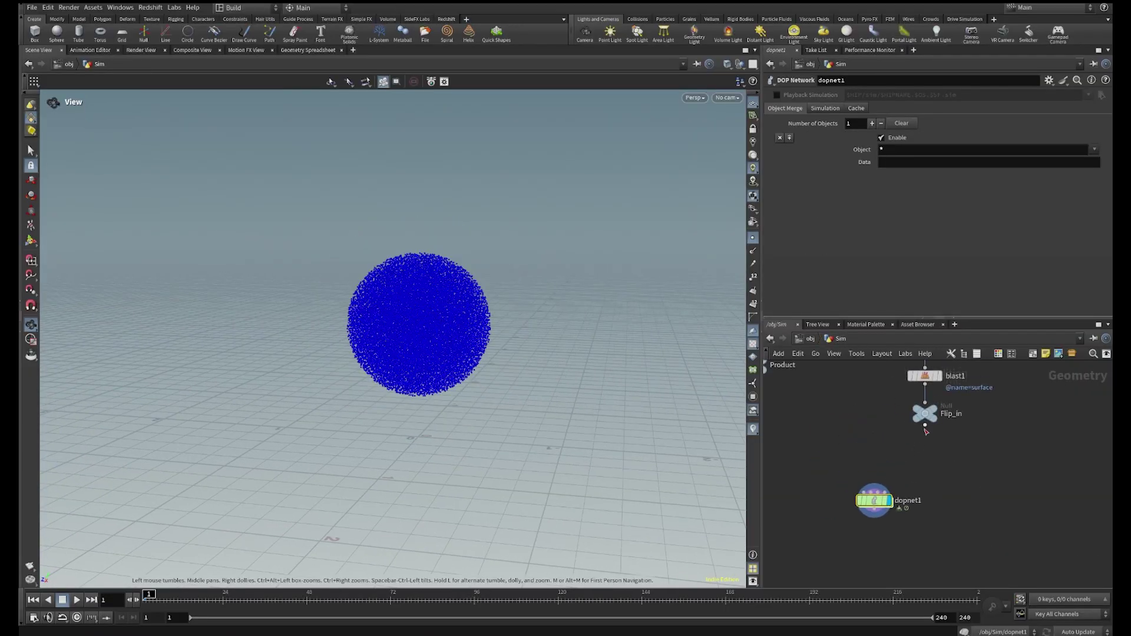
scroll(936, 430, up, 2)
double_click(869, 527)
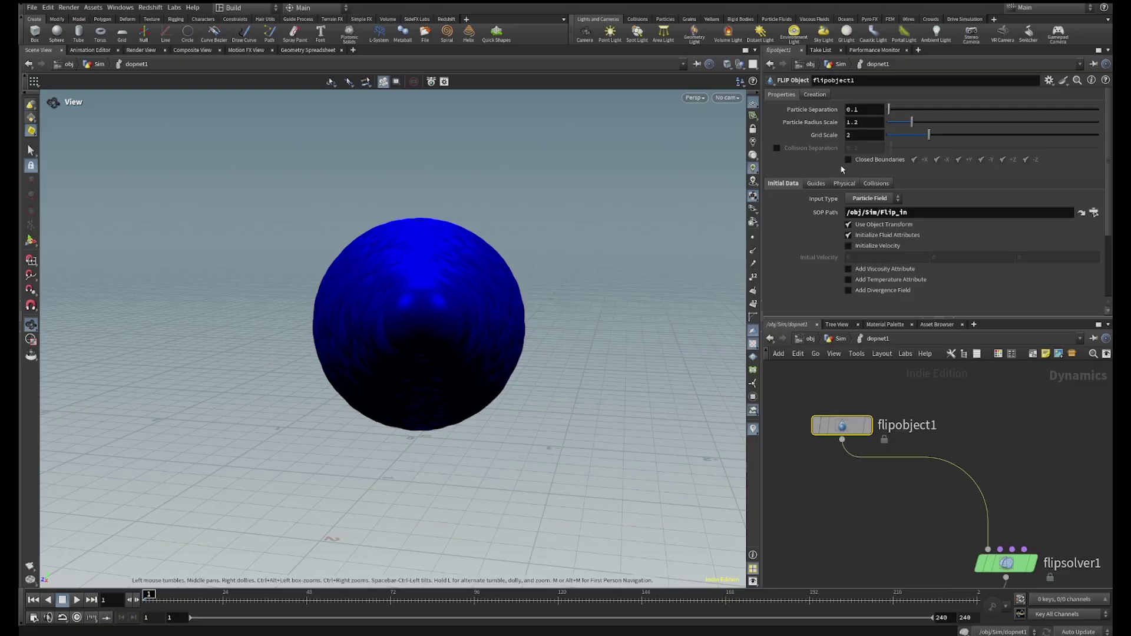
Set flipobject1's particle guide visualization to Particles and inspect the resulting points in the viewport
click(816, 183)
click(820, 198)
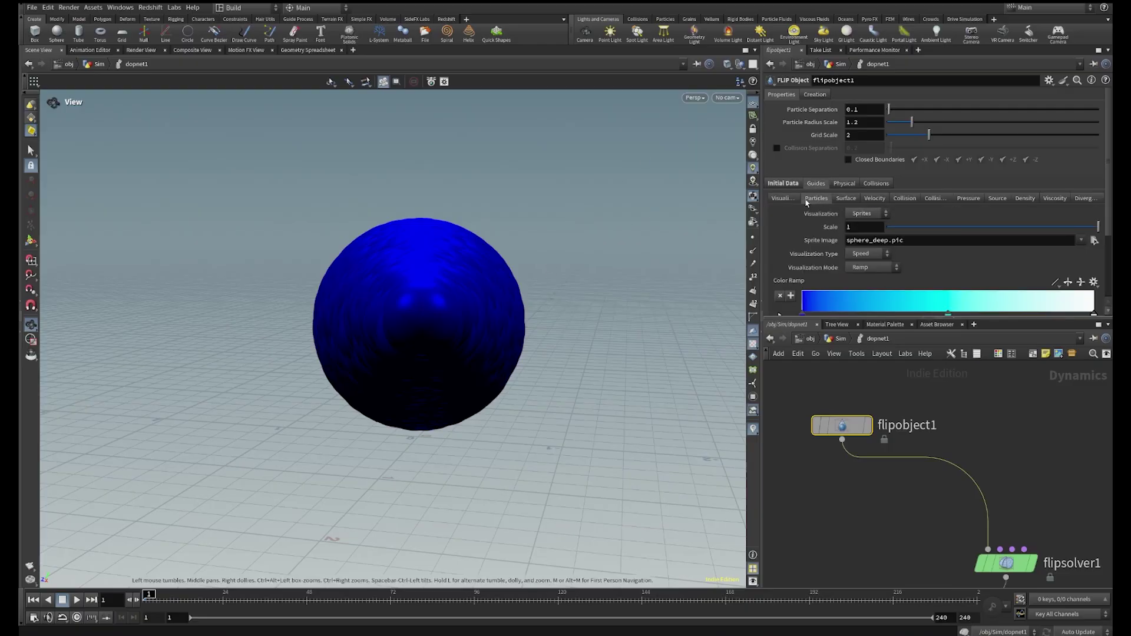
click(862, 217)
click(864, 254)
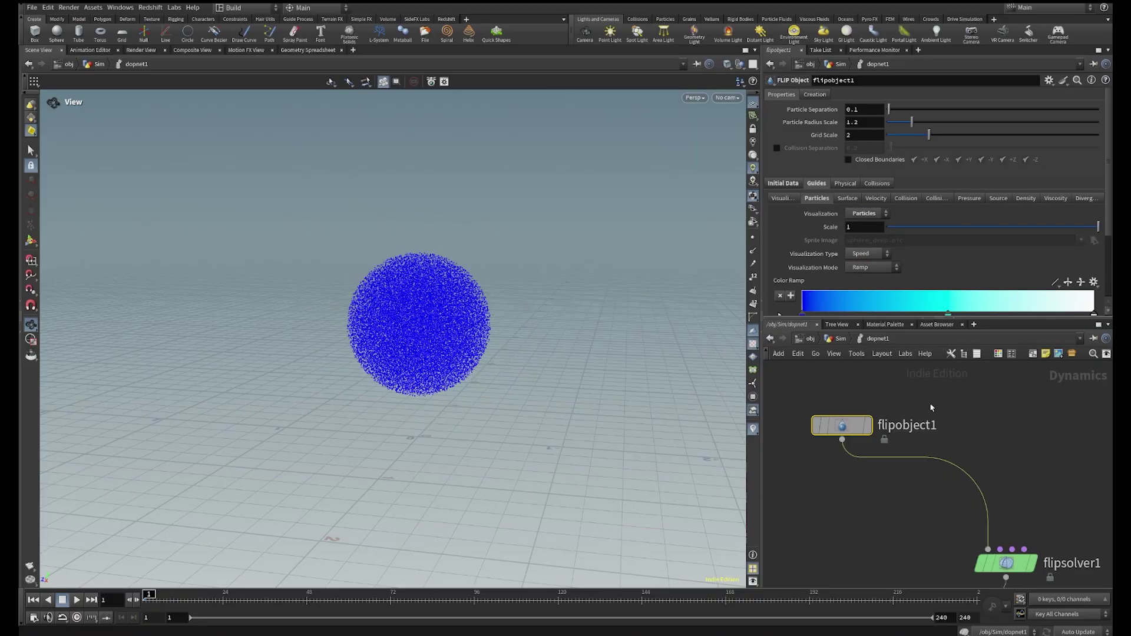
scroll(445, 356, down, 2)
scroll(457, 346, up, 5)
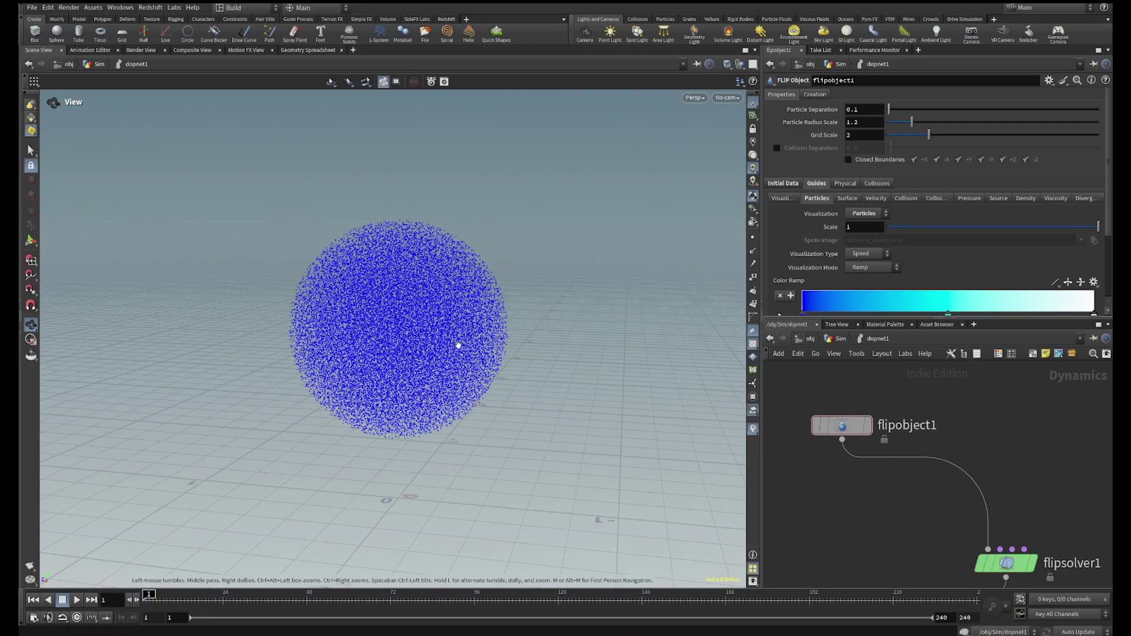
drag(456, 347, 533, 356)
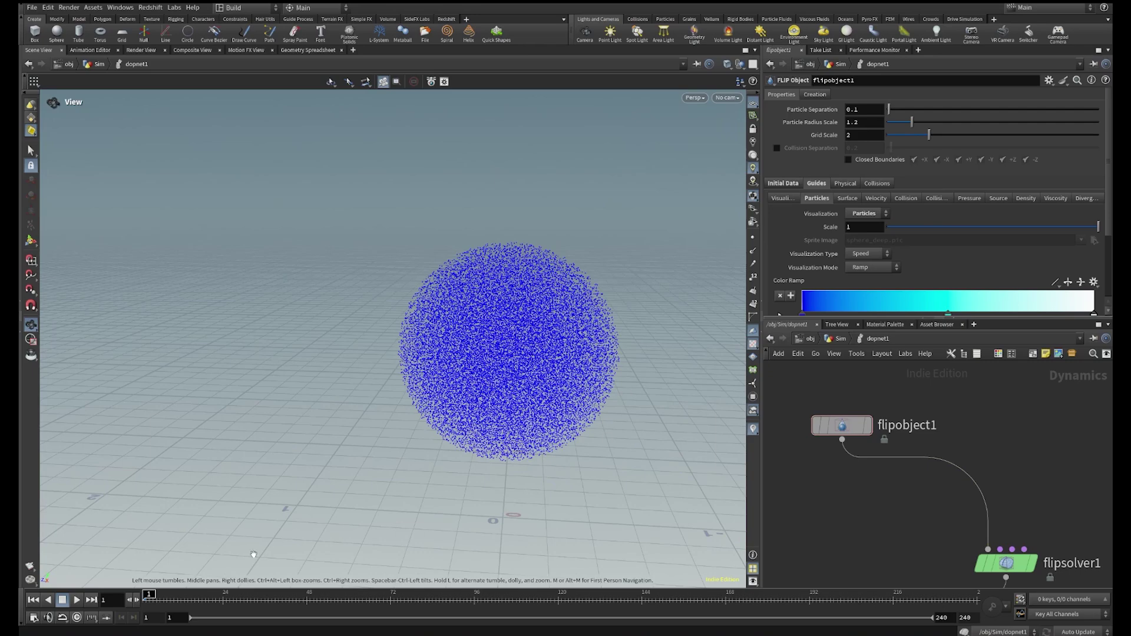
Check flipsource1's particle settings in the Sim network and go back inside dopnet1
key(u)
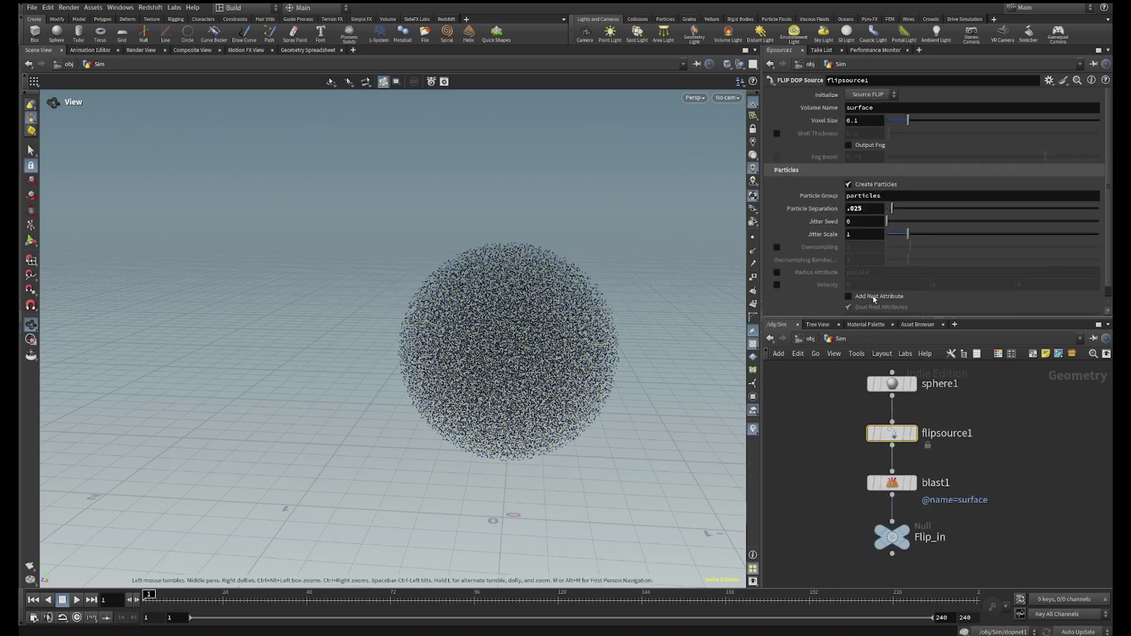
scroll(939, 391, down, 5)
middle_drag(913, 501, 932, 442)
scroll(932, 442, up, 4)
double_click(892, 442)
scroll(458, 363, down, 1)
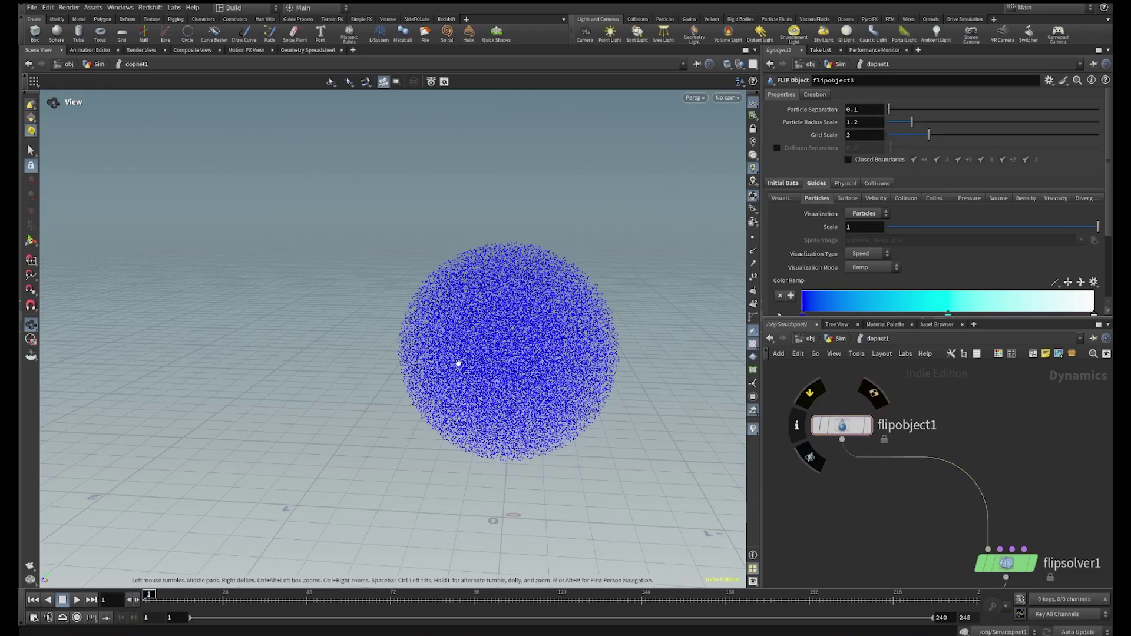
Show flipsolver1's Volume Motion settings with its volume limits
right_drag(459, 364, 144, 513)
right_drag(513, 336, 440, 376)
drag(439, 377, 383, 357)
scroll(852, 465, down, 2)
scroll(855, 463, down, 1)
middle_drag(855, 464, 810, 471)
scroll(945, 518, up, 3)
scroll(802, 457, down, 4)
scroll(846, 488, up, 3)
click(947, 506)
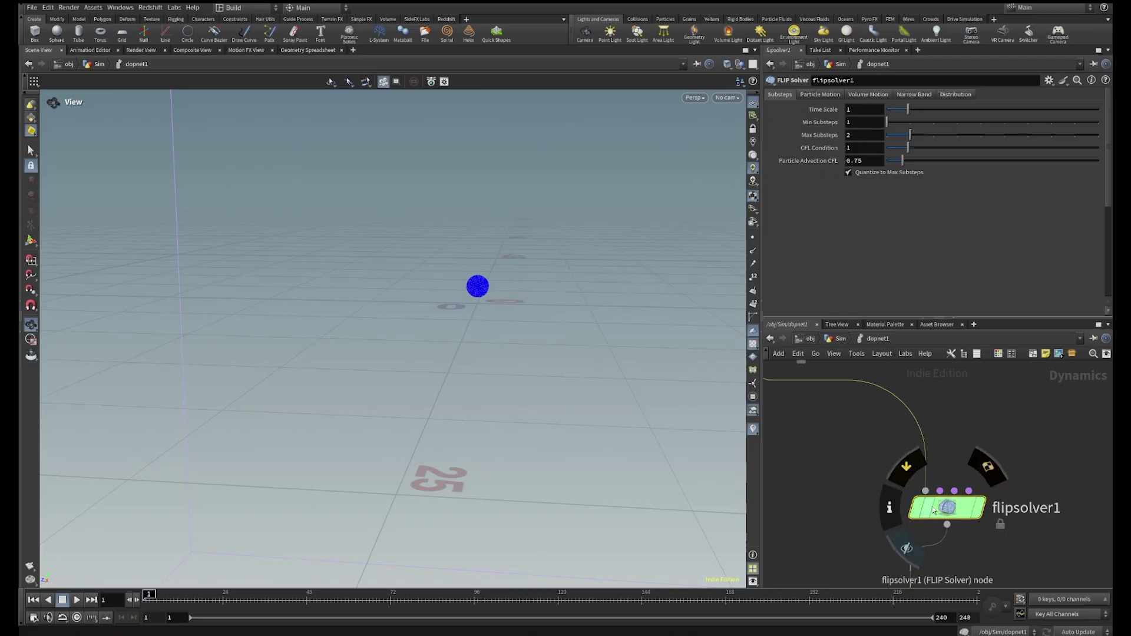
click(866, 97)
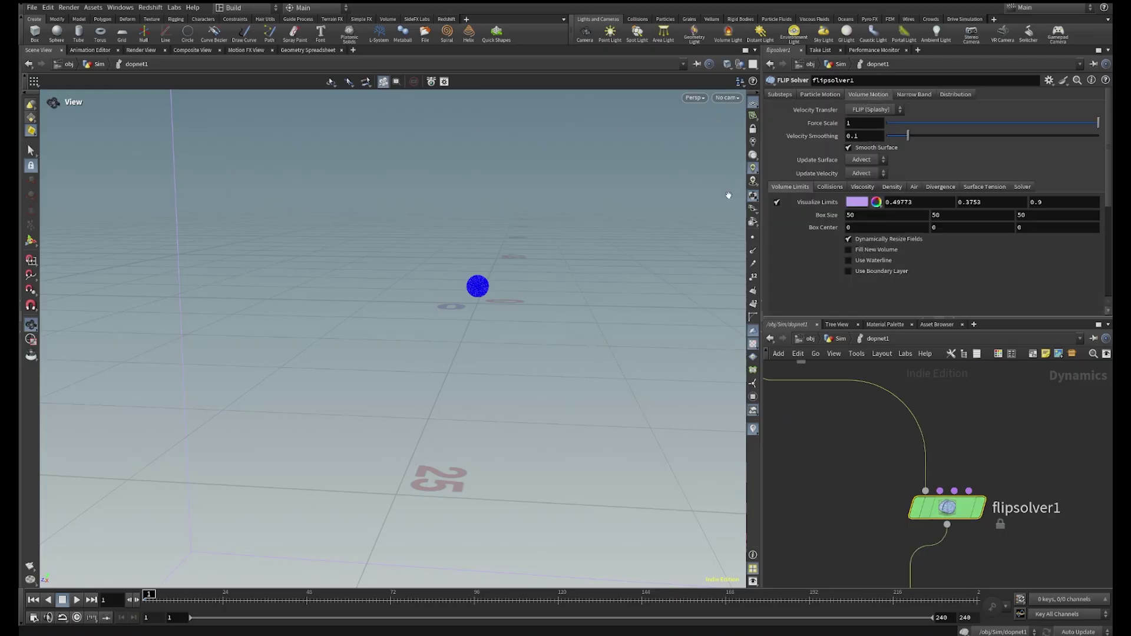
Examine the size of the solver's volume limit box relative to the fluid sphere
right_drag(614, 190, 446, 357)
drag(446, 358, 442, 371)
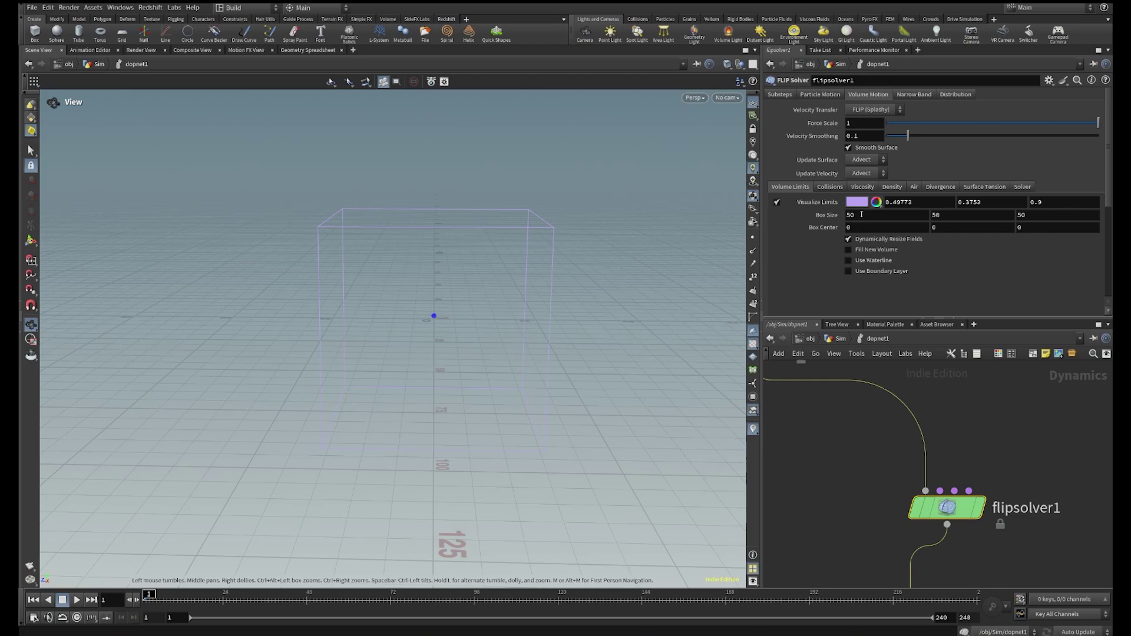
right_drag(461, 325, 609, 125)
right_drag(411, 311, 407, 364)
drag(544, 219, 513, 291)
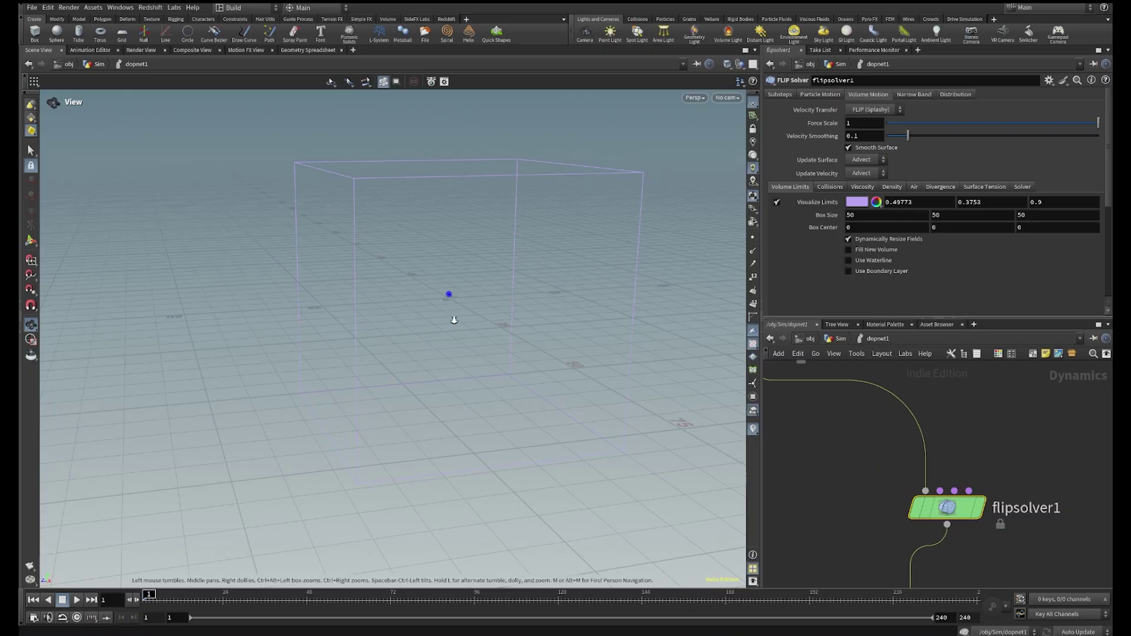
right_drag(457, 303, 564, 218)
drag(564, 218, 472, 202)
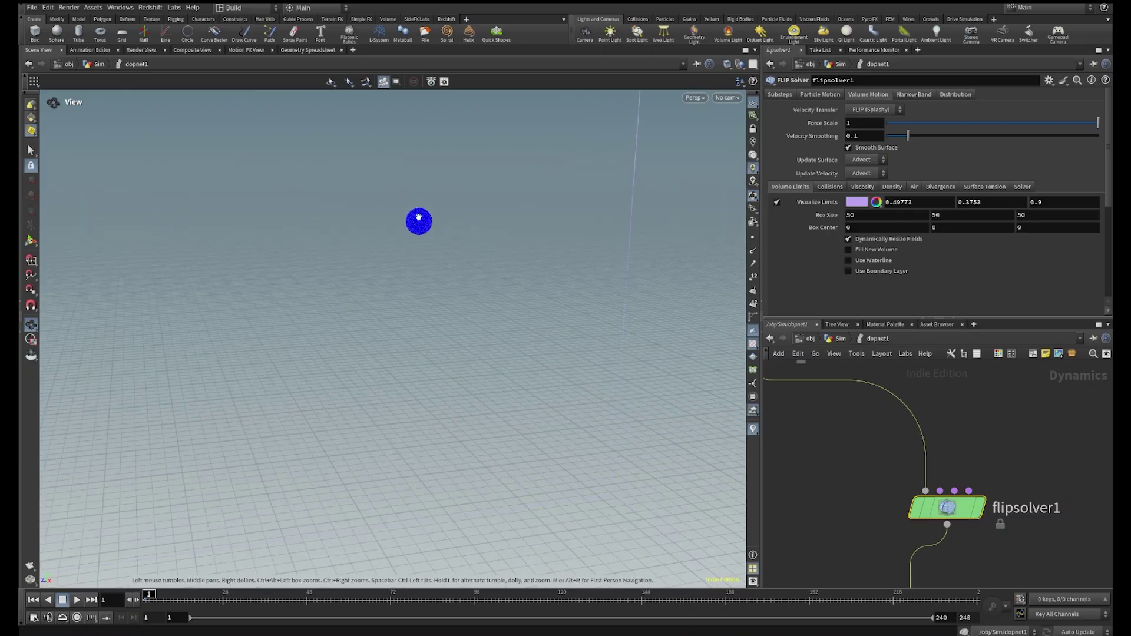
right_drag(447, 221, 255, 407)
middle_drag(513, 265, 507, 359)
right_drag(507, 358, 371, 374)
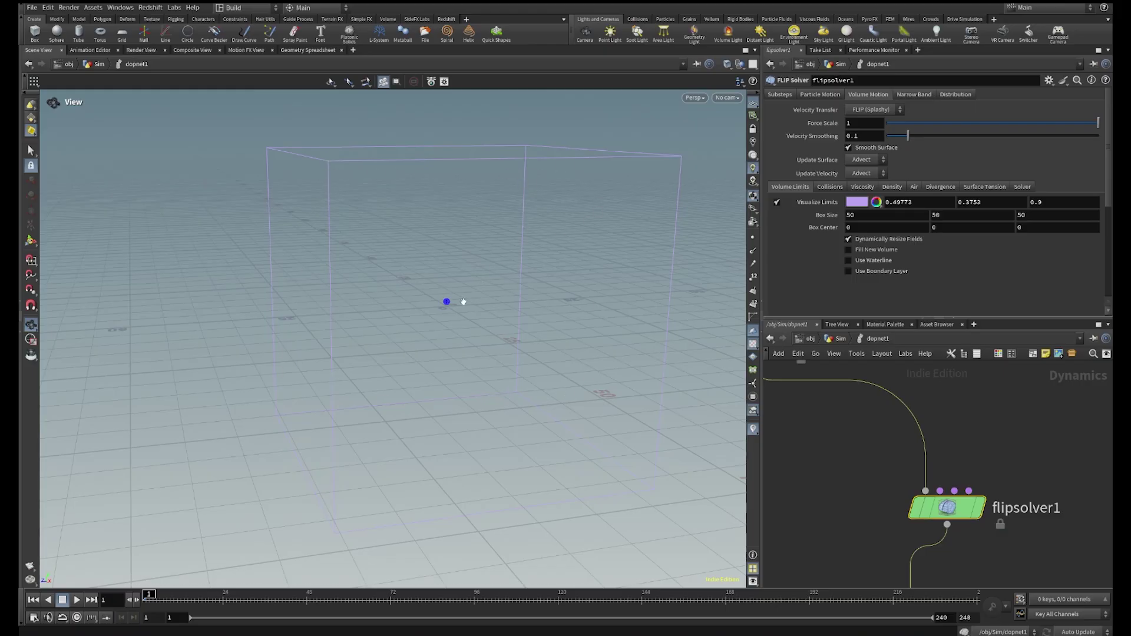
Set flipsolver1's volume limit Box Size to 10 on all three axes
double_click(876, 219)
text(10)
key(Tab)
text(10)
key(Tab)
text(0)
key(Return)
scroll(542, 292, up, 5)
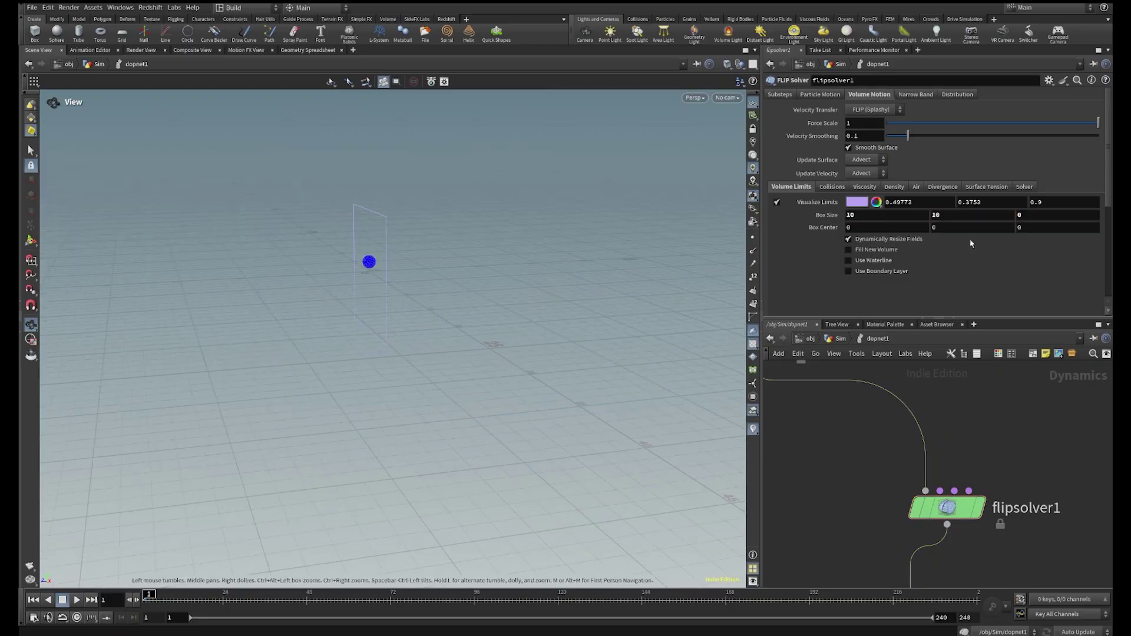
double_click(1027, 215)
text(10)
key(Return)
scroll(386, 299, up, 3)
middle_drag(305, 305, 452, 287)
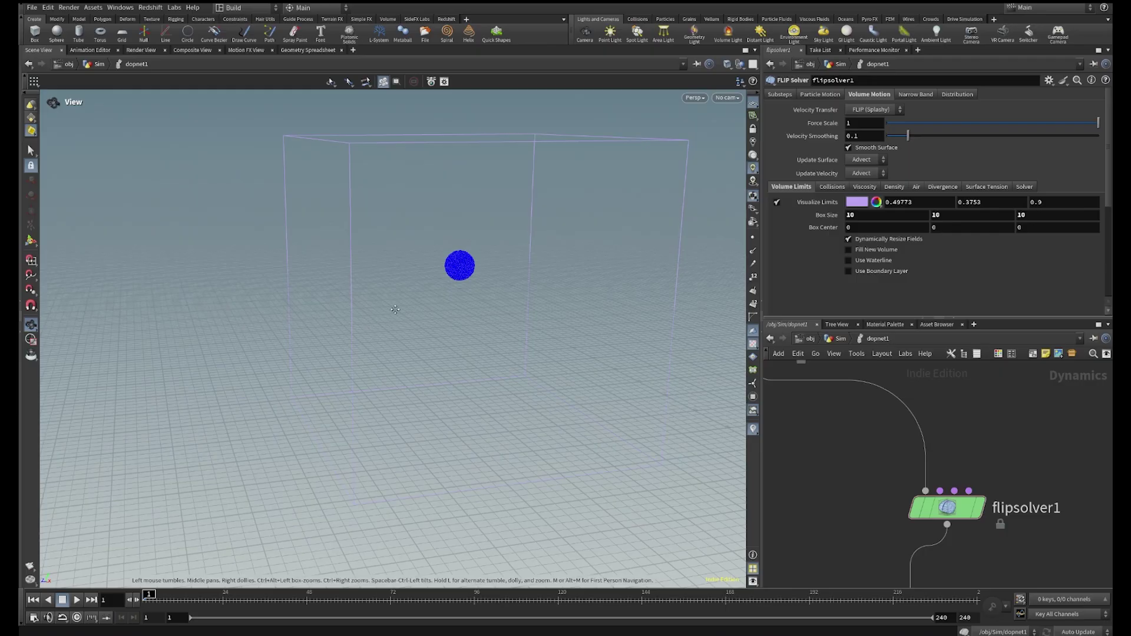
drag(389, 309, 610, 321)
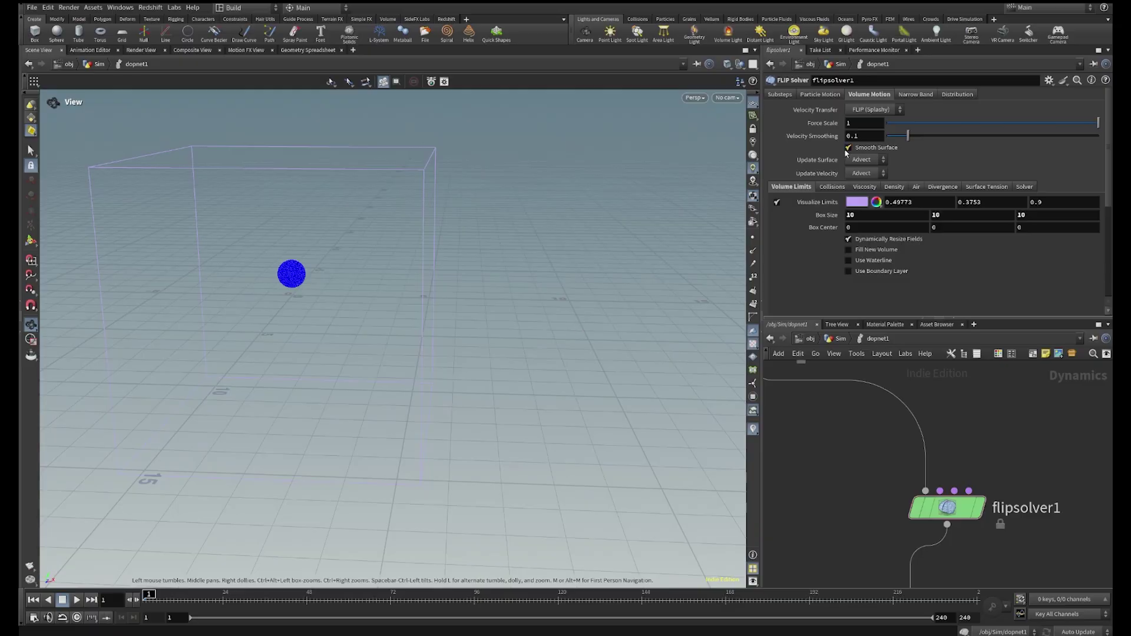
Review flipsolver1's substep settings and flipobject1's parameters
click(788, 98)
scroll(958, 417, down, 4)
middle_drag(960, 417, 950, 511)
scroll(832, 463, up, 4)
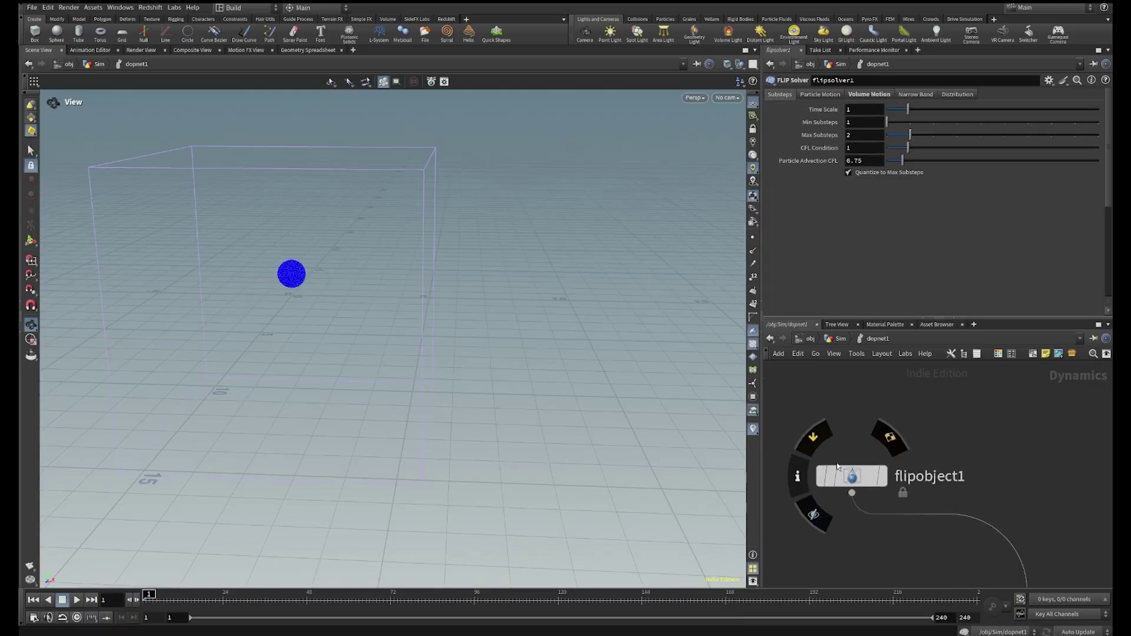
scroll(832, 464, up, 1)
click(849, 476)
scroll(996, 473, down, 4)
middle_drag(1024, 487, 929, 364)
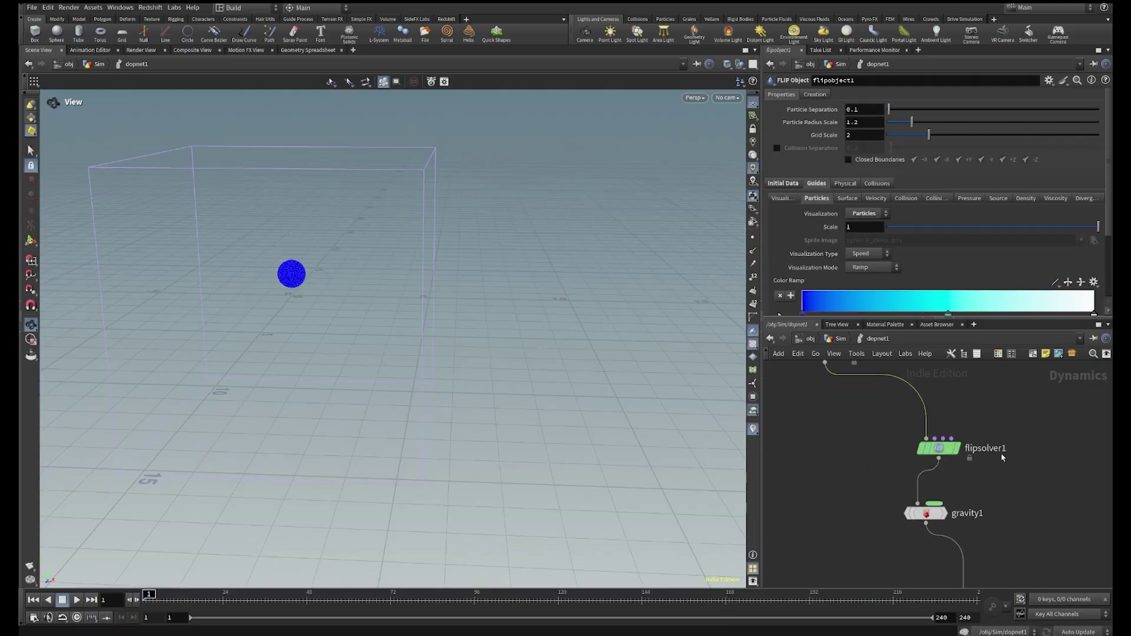
Frame the whole limit box, play the simulation to see how the fluid falls, and return to frame 1
scroll(330, 333, down, 3)
middle_drag(310, 356, 424, 224)
scroll(377, 277, up, 4)
middle_drag(369, 287, 398, 269)
drag(398, 269, 397, 246)
scroll(409, 248, down, 2)
middle_drag(409, 248, 399, 364)
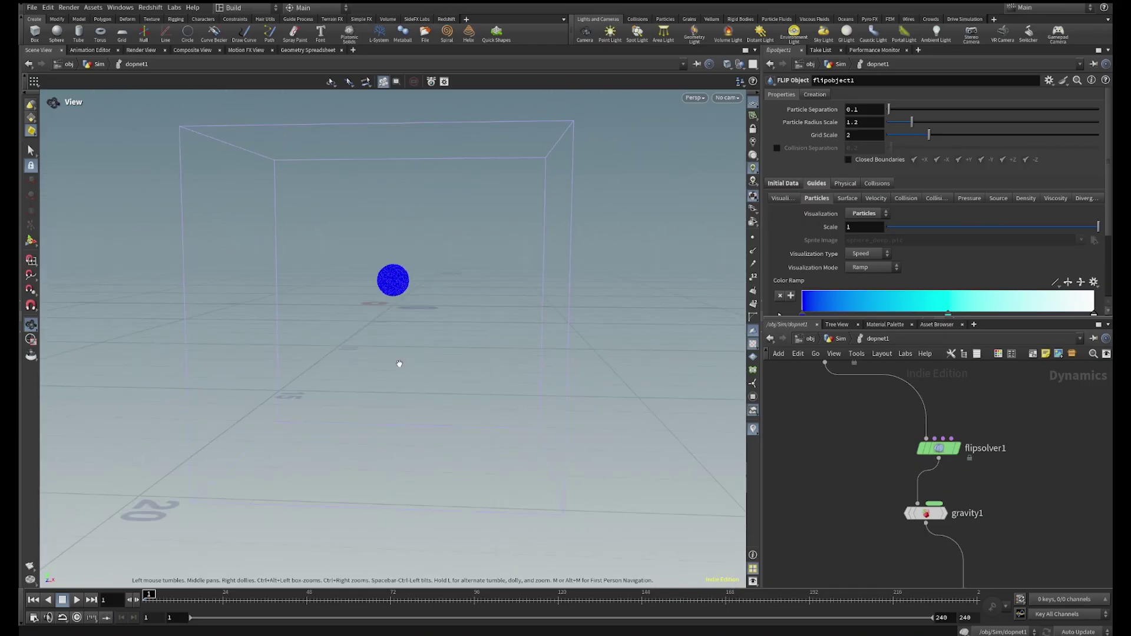
click(76, 600)
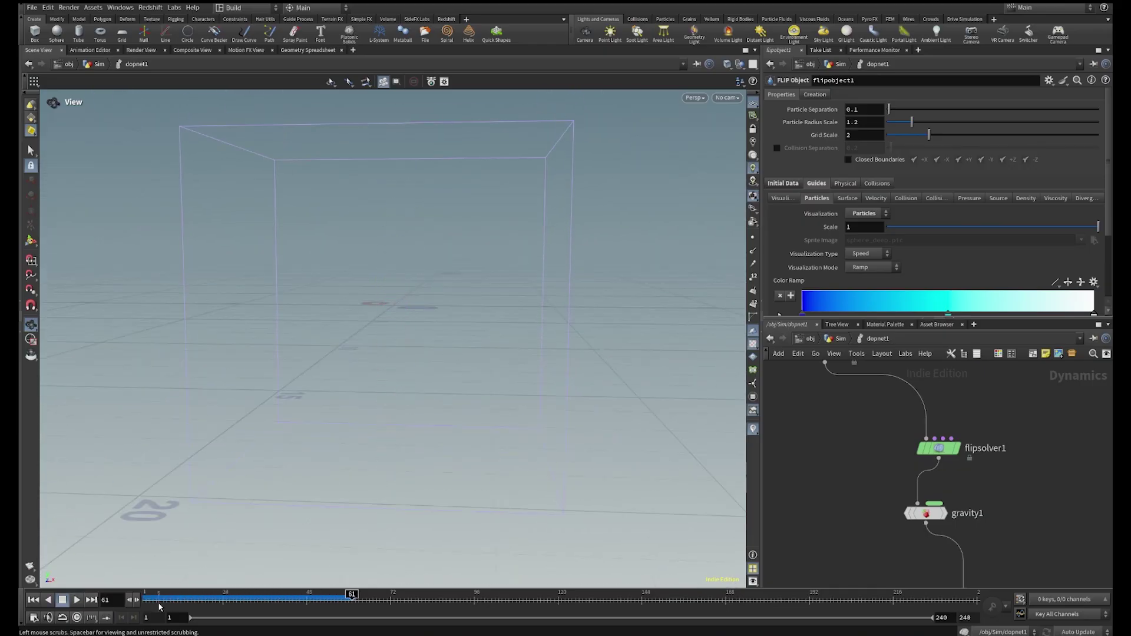
drag(164, 607, 146, 604)
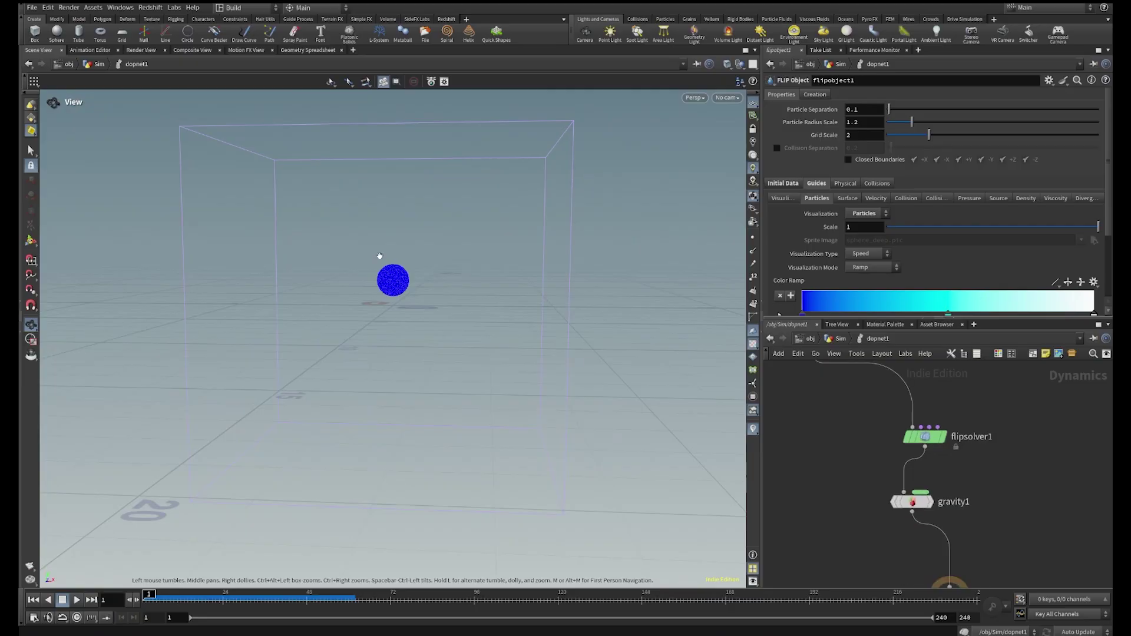
mouse_move(145, 596)
mouse_down()
mouse_move(271, 597)
mouse_move(145, 596)
mouse_up()
Enable Closed Boundaries on flipobject1, test it by playing the simulation, and return to frame 1
middle_drag(839, 391, 880, 472)
scroll(869, 448, up, 3)
click(857, 416)
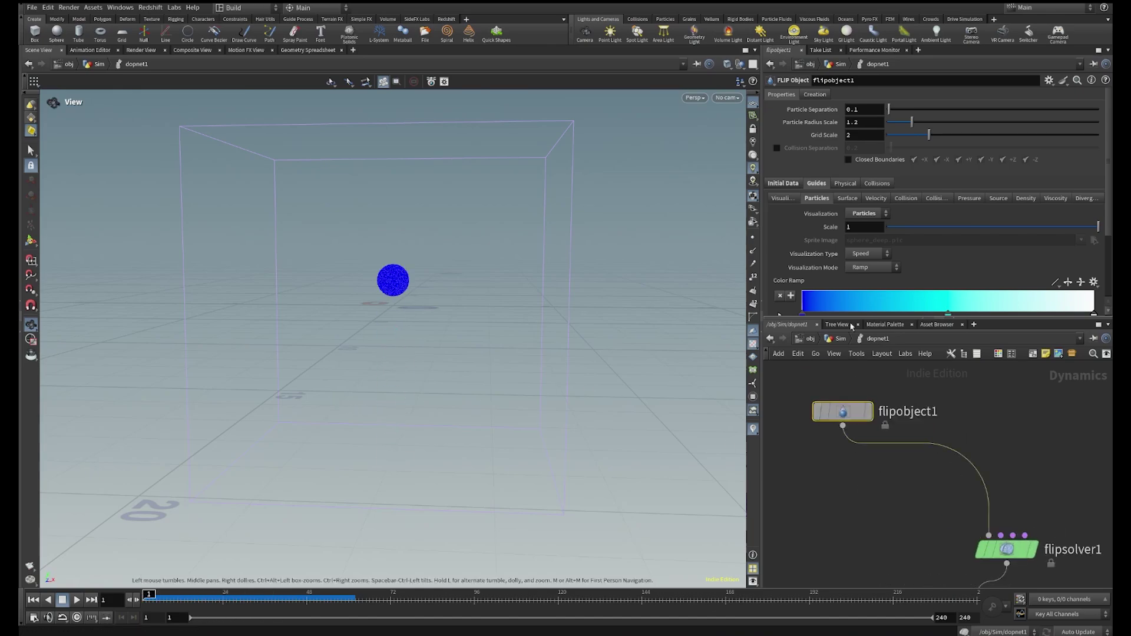
click(849, 160)
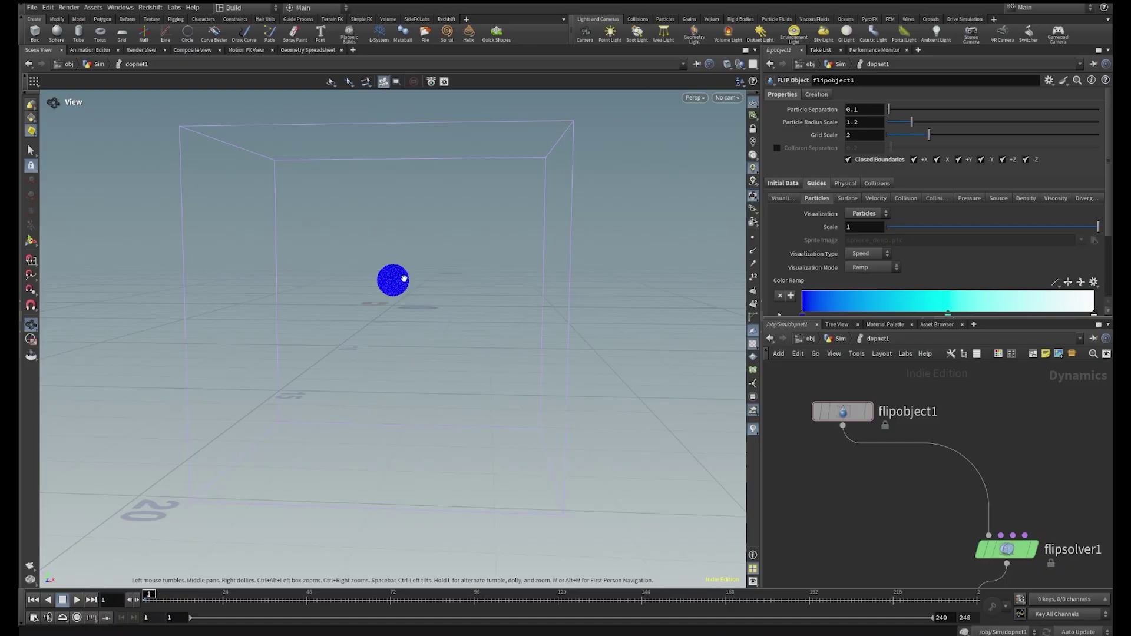
click(75, 601)
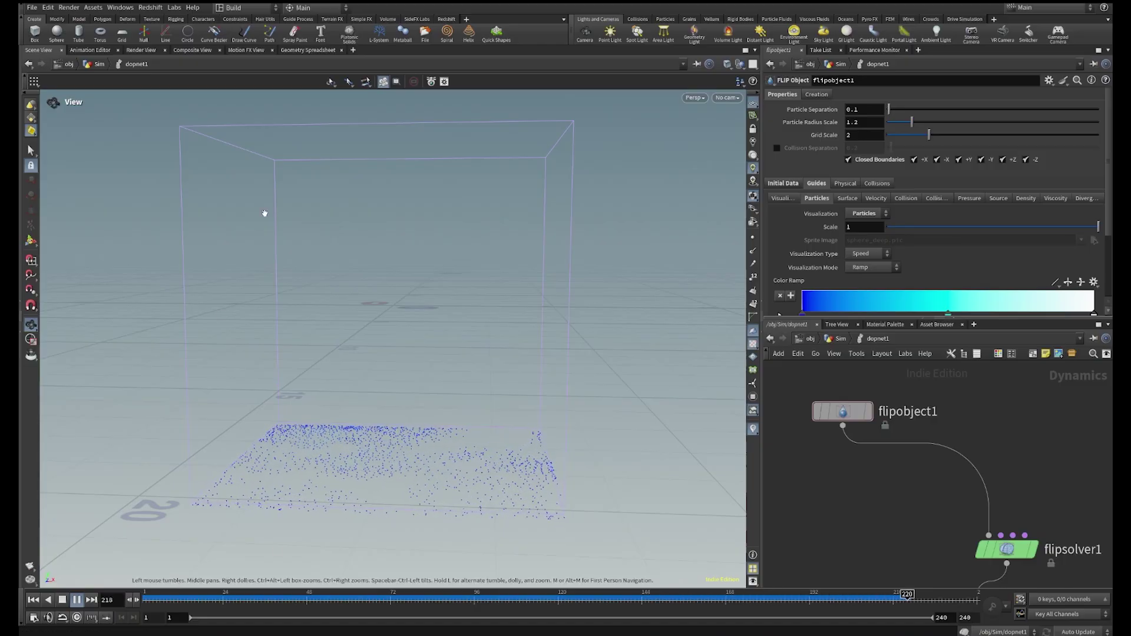
key(ctrl+Up)
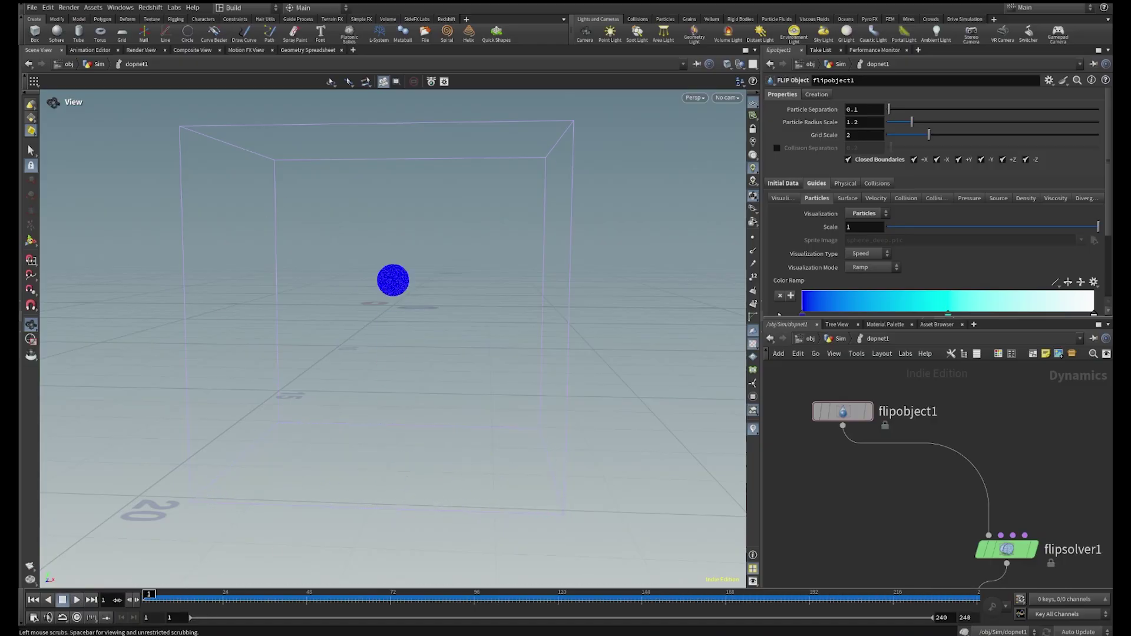
Zoom in on the fluid sphere and advance to frame 2 to compare its particle density with frame 1
drag(369, 293, 392, 323)
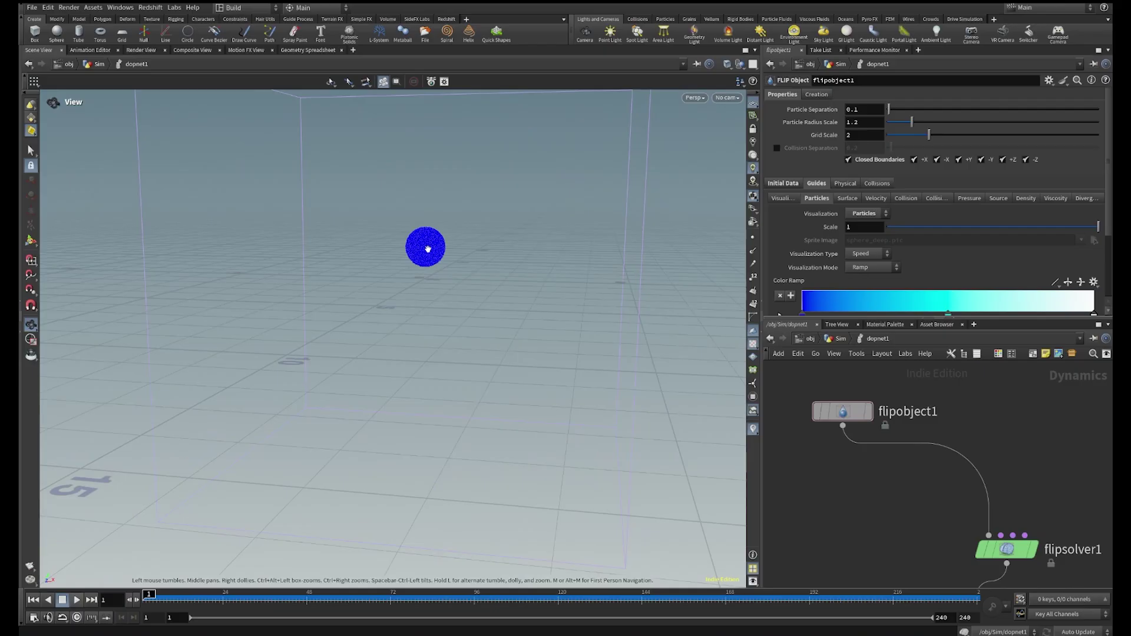
right_drag(428, 248, 819, 8)
right_drag(409, 295, 593, 141)
middle_drag(500, 195, 488, 237)
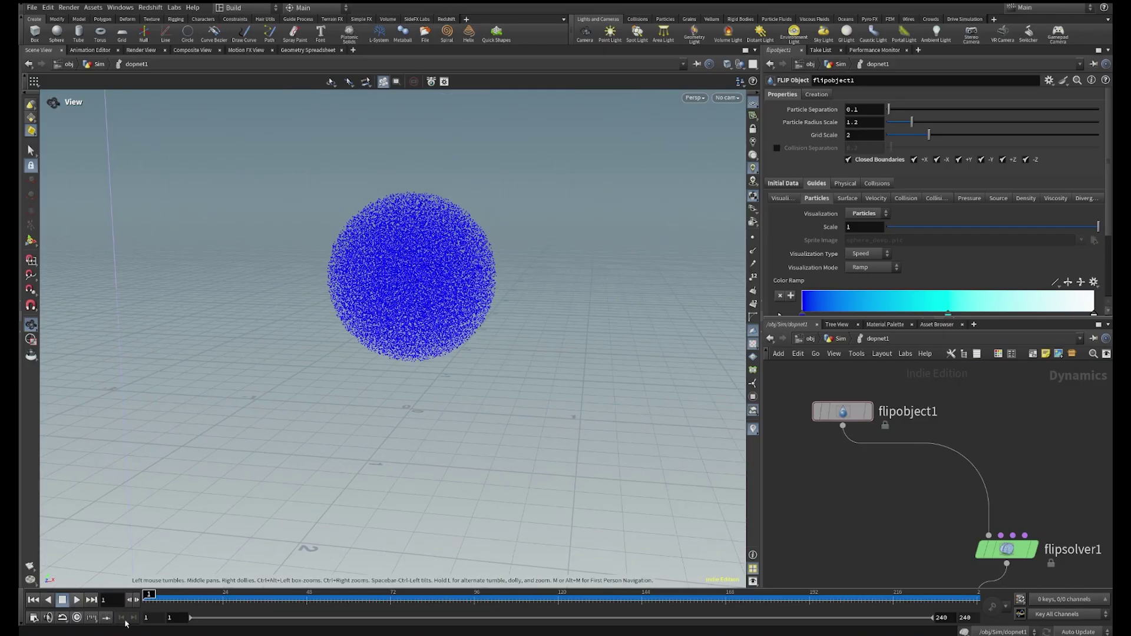
click(137, 600)
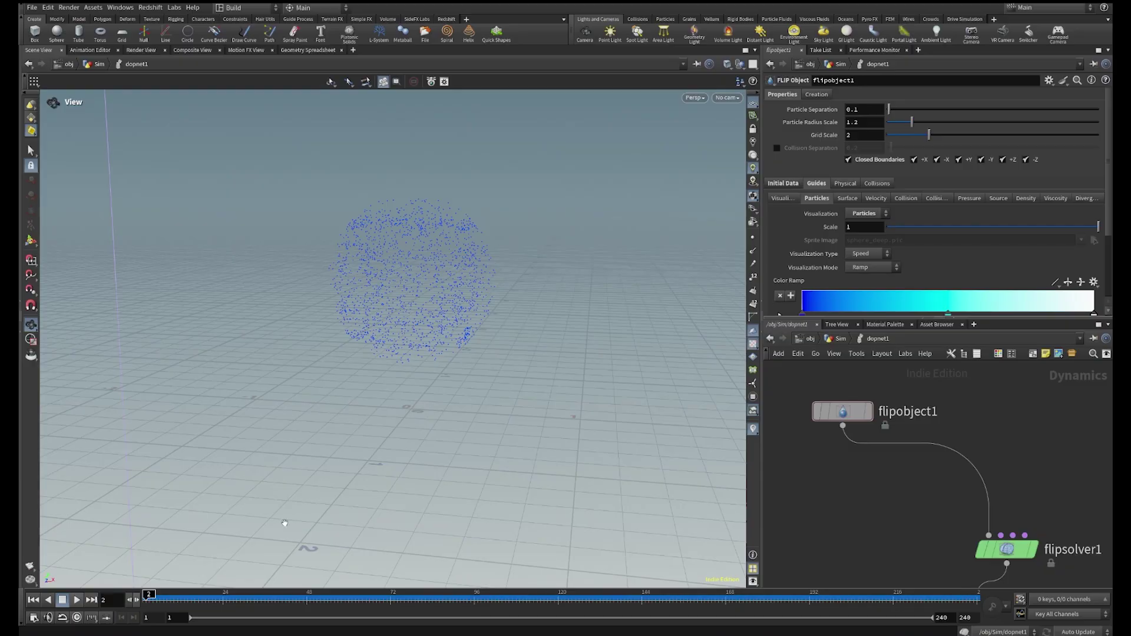
Display blast1 in the Sim network and check the point count in its node info
click(839, 339)
click(938, 465)
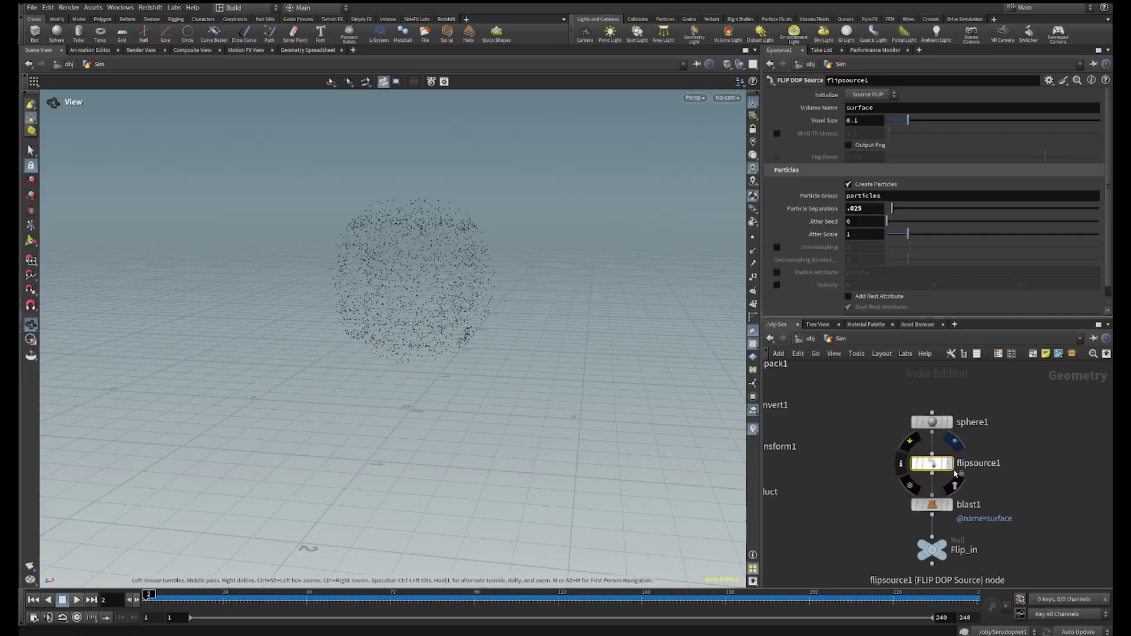
click(950, 505)
click(933, 505)
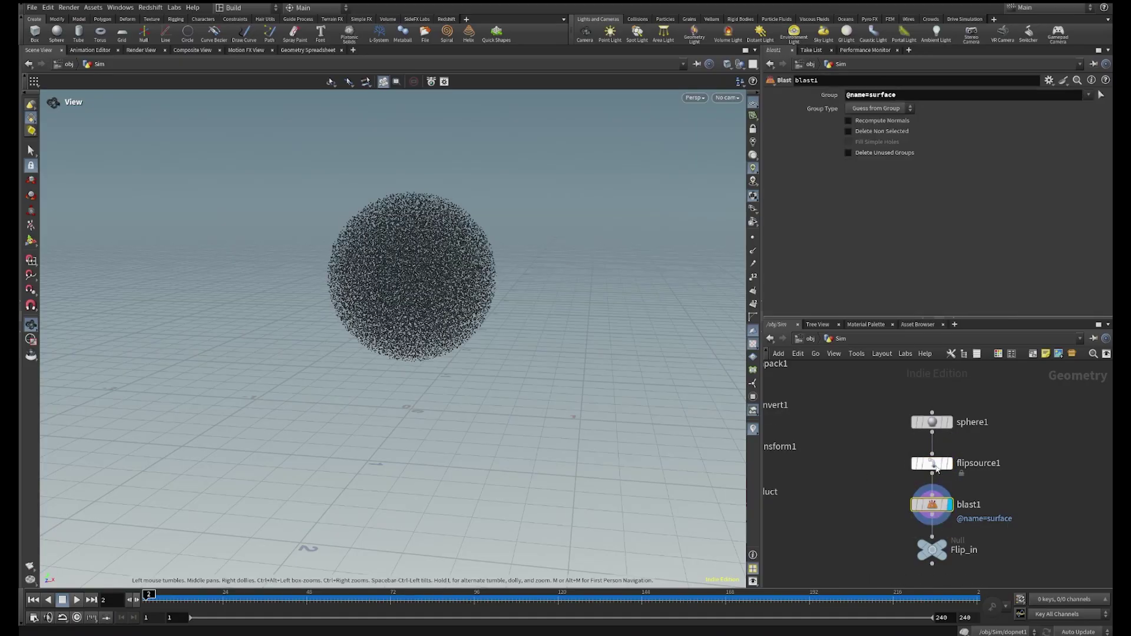
middle_click(932, 505)
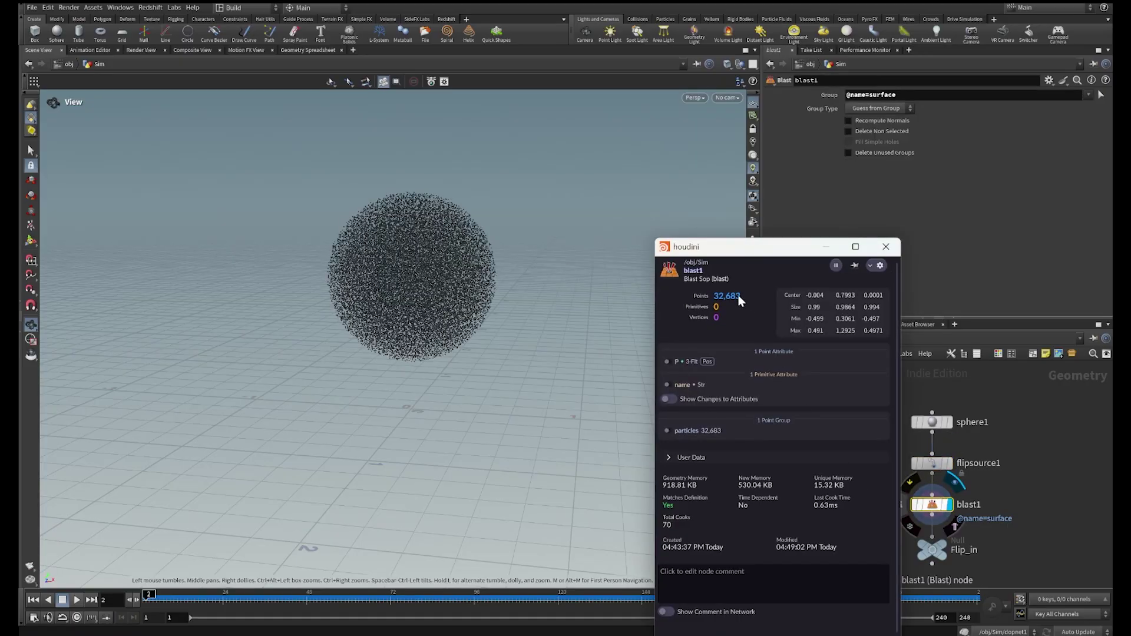
click(887, 246)
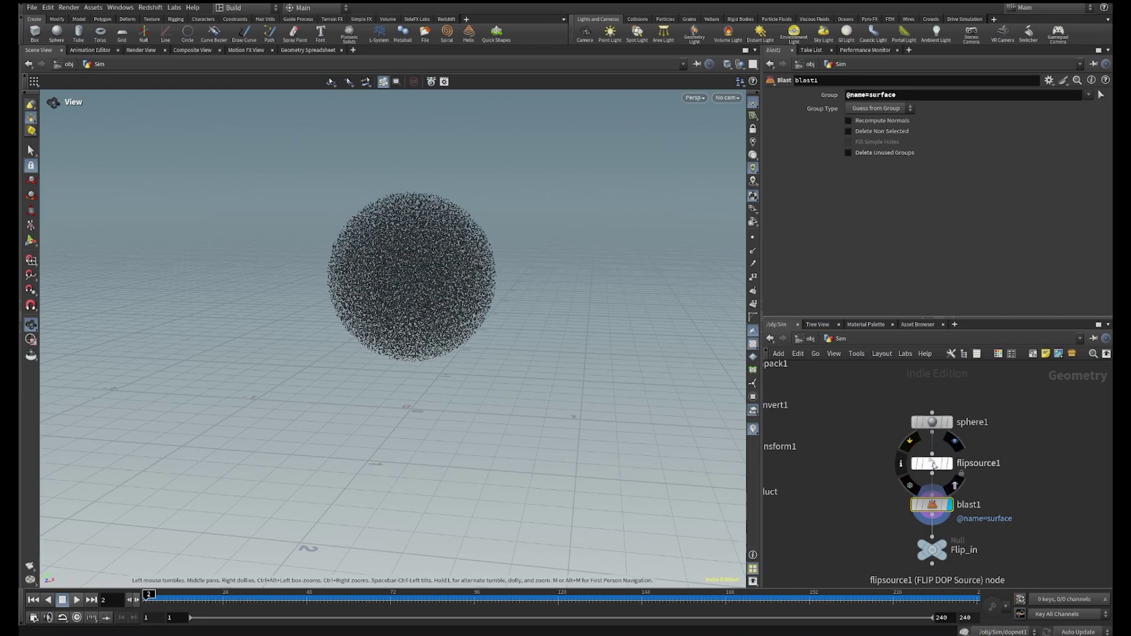
Review flipsource1's Particle Separation and return to flipobject1 inside dopnet1 to compare the two nodes
click(932, 464)
scroll(970, 470, down, 5)
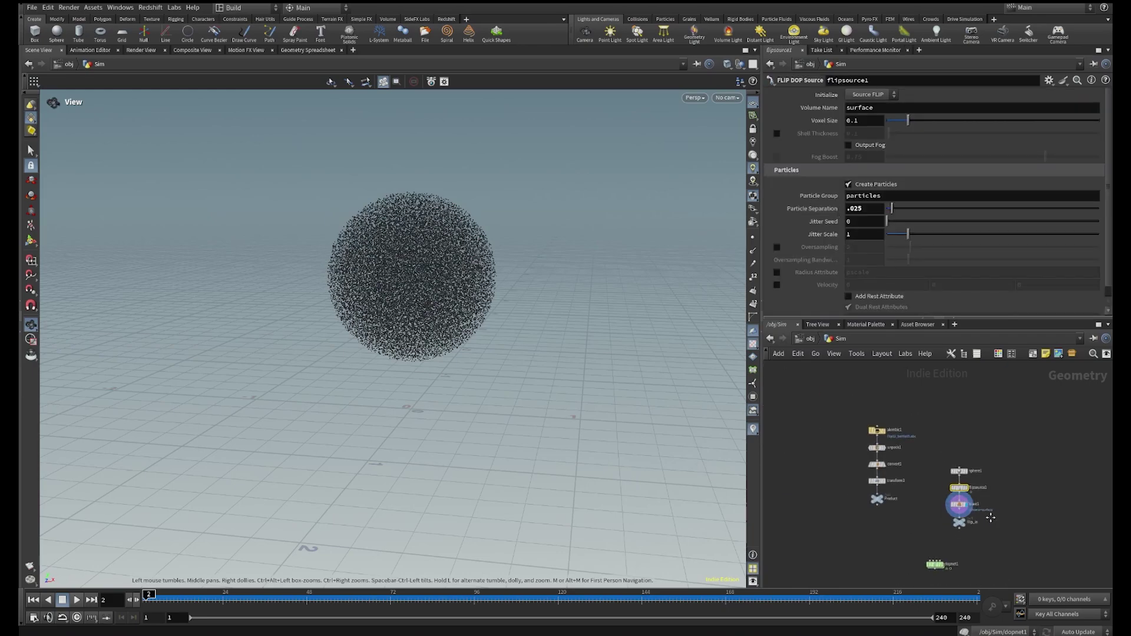
scroll(916, 473, up, 5)
middle_drag(944, 537, 906, 455)
double_click(888, 485)
scroll(907, 494, down, 2)
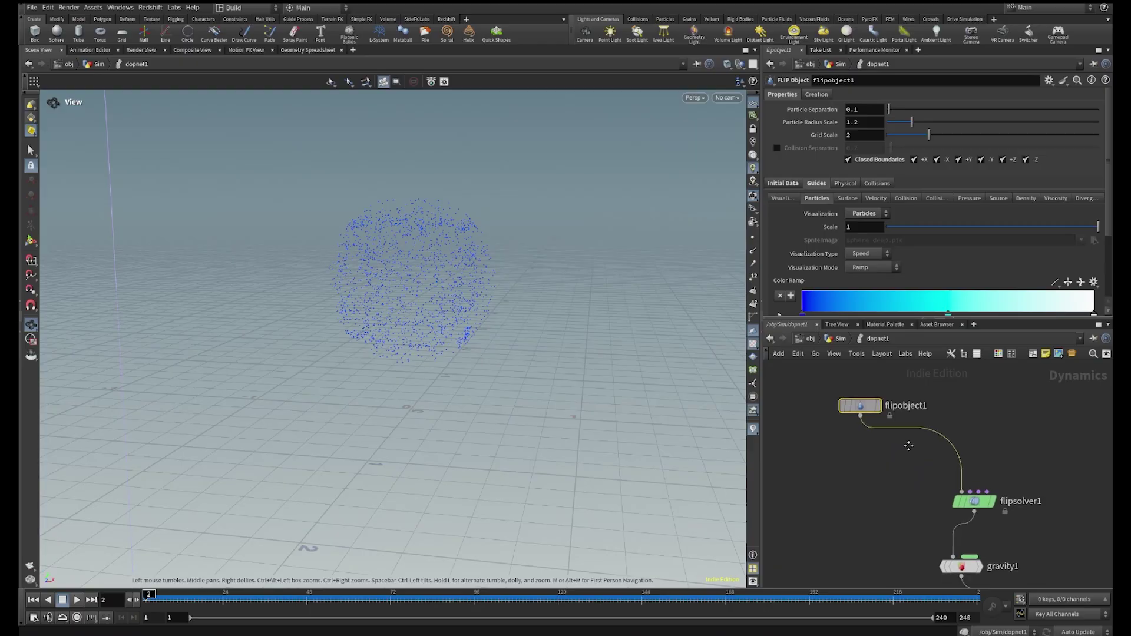
Recheck flipsource1's Particle Separation in the Sim network and go back inside dopnet1 to flipobject1's parameters
scroll(852, 430, up, 2)
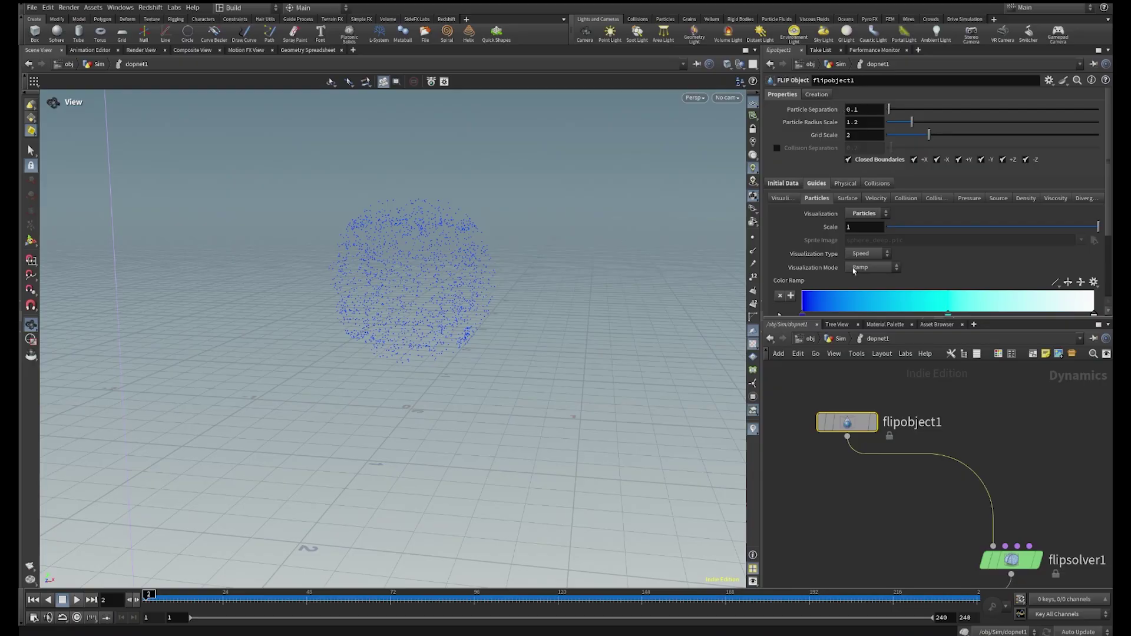
click(839, 340)
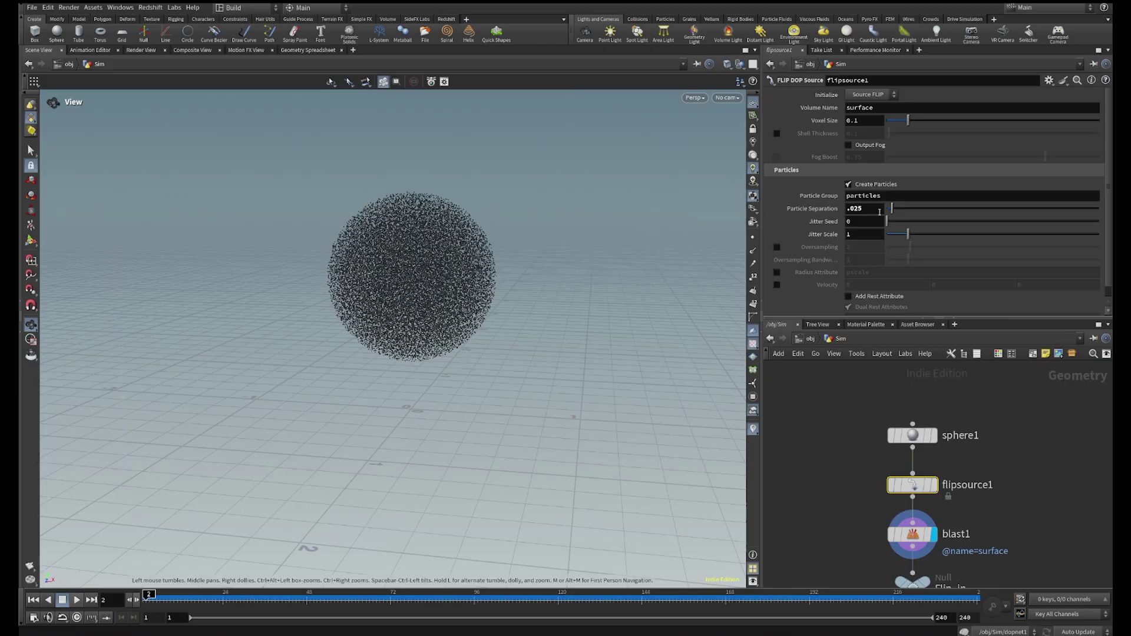
scroll(981, 454, down, 5)
middle_drag(1013, 525, 973, 407)
scroll(922, 467, up, 5)
double_click(859, 465)
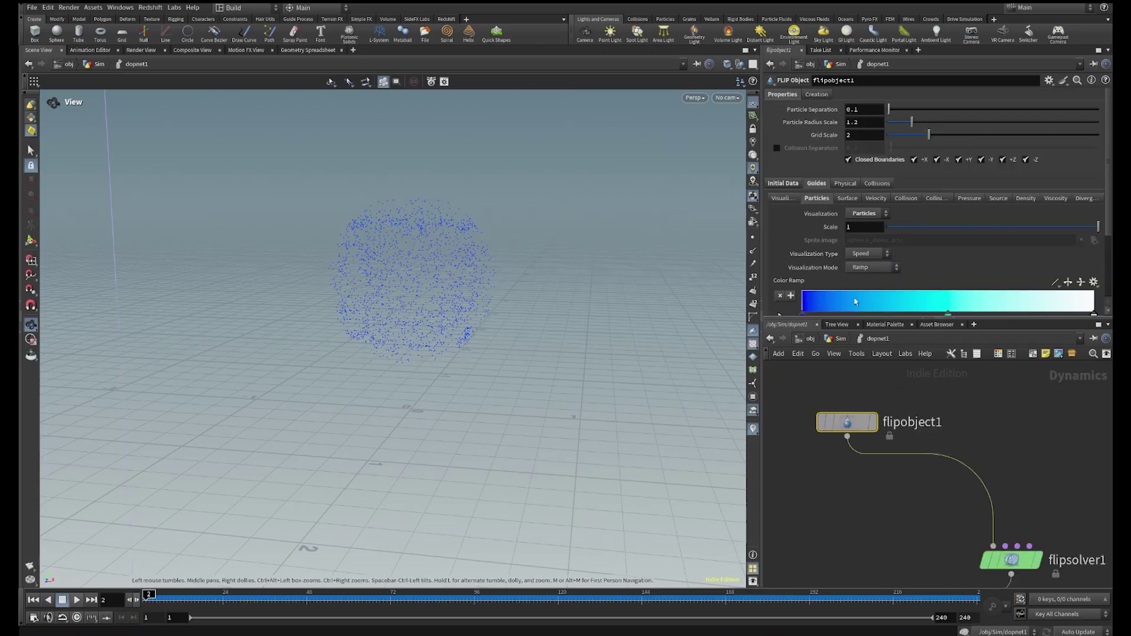
Copy the Particle Separation parameter of flipobject1
click(868, 110)
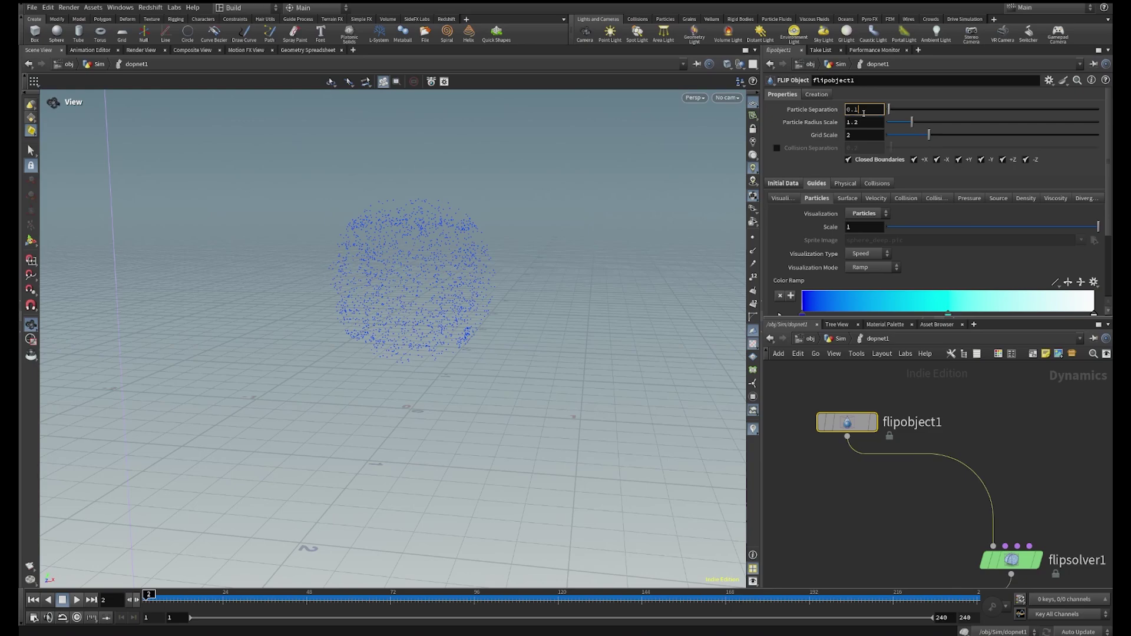
click(858, 549)
right_click(821, 110)
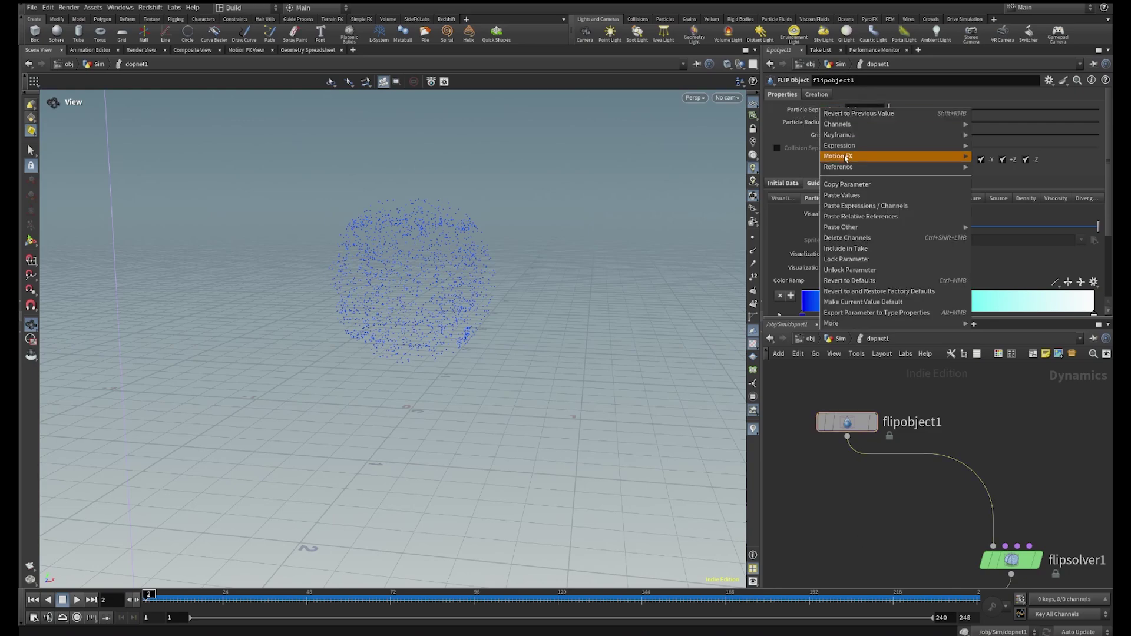
click(846, 184)
Paste the copied parameter as a relative reference into flipsource1's Particle Separation in the Sim network
key(u)
scroll(912, 407, down, 5)
middle_drag(940, 406, 960, 495)
scroll(943, 456, up, 5)
middle_drag(1002, 423, 1004, 471)
scroll(1004, 470, up, 2)
click(945, 469)
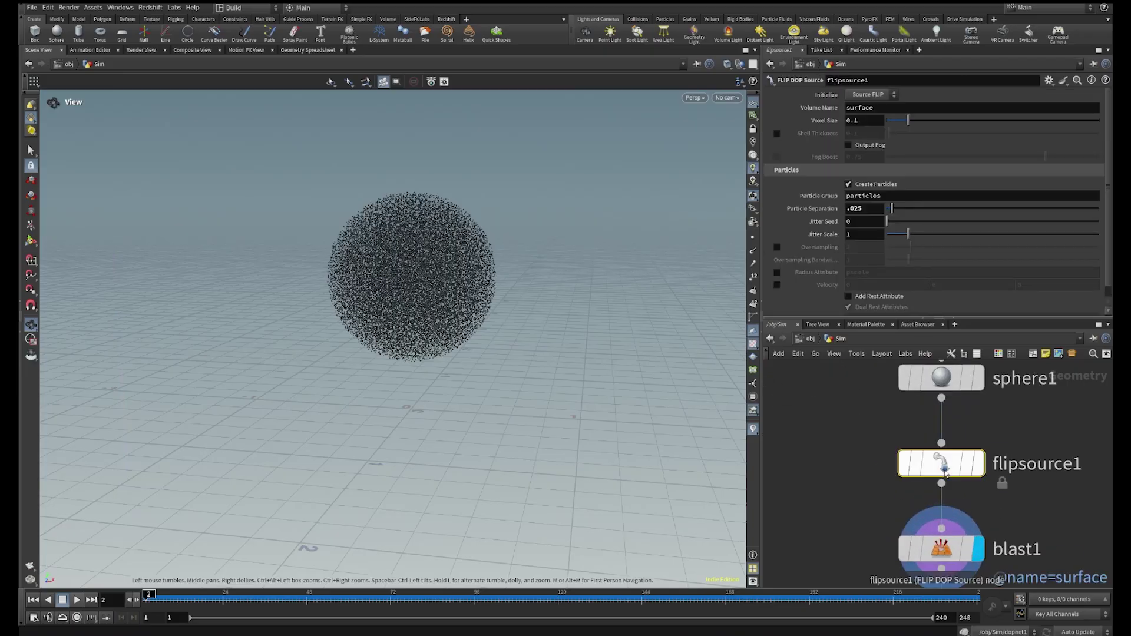
right_click(814, 211)
click(853, 319)
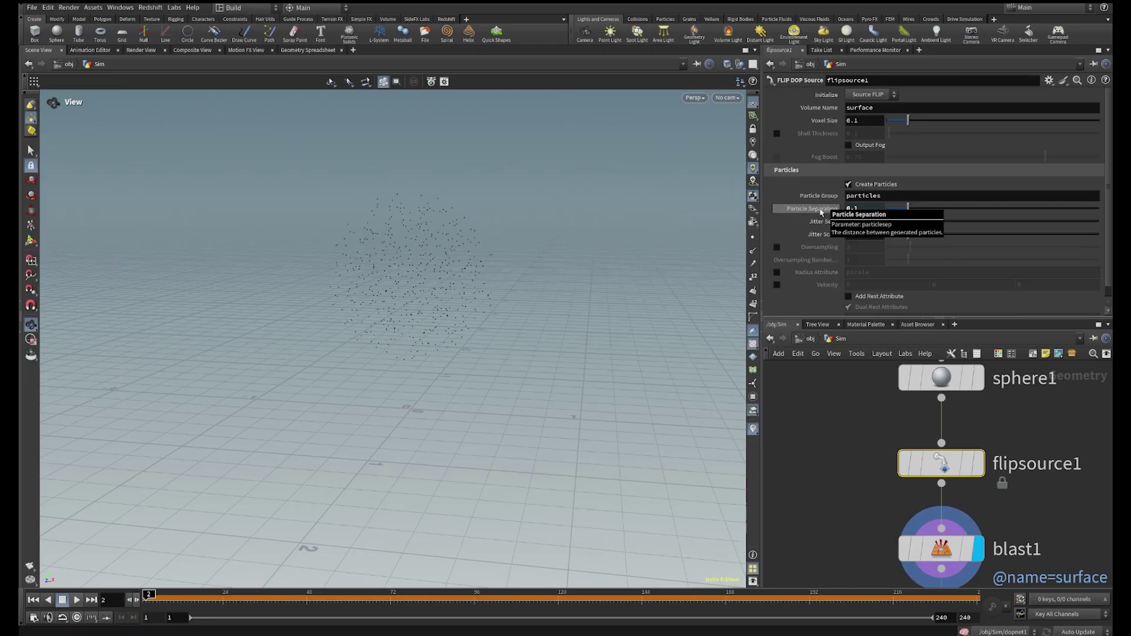
Inside dopnet1, set flipobject1's Particle Separation to 0.025 and return to frame 1
scroll(860, 416, down, 3)
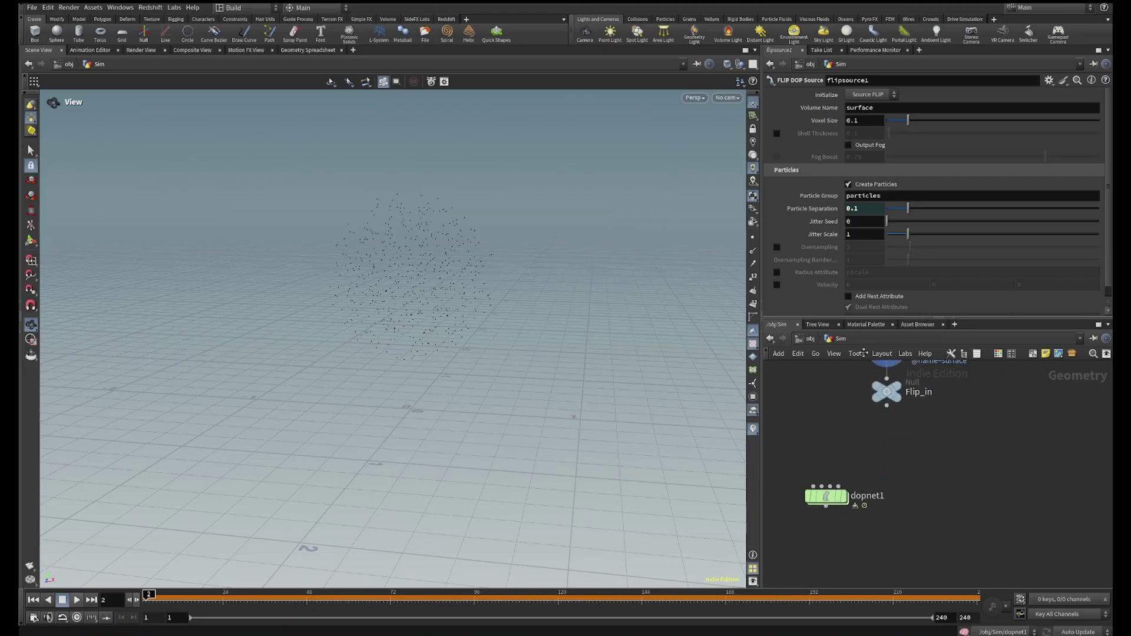
double_click(826, 495)
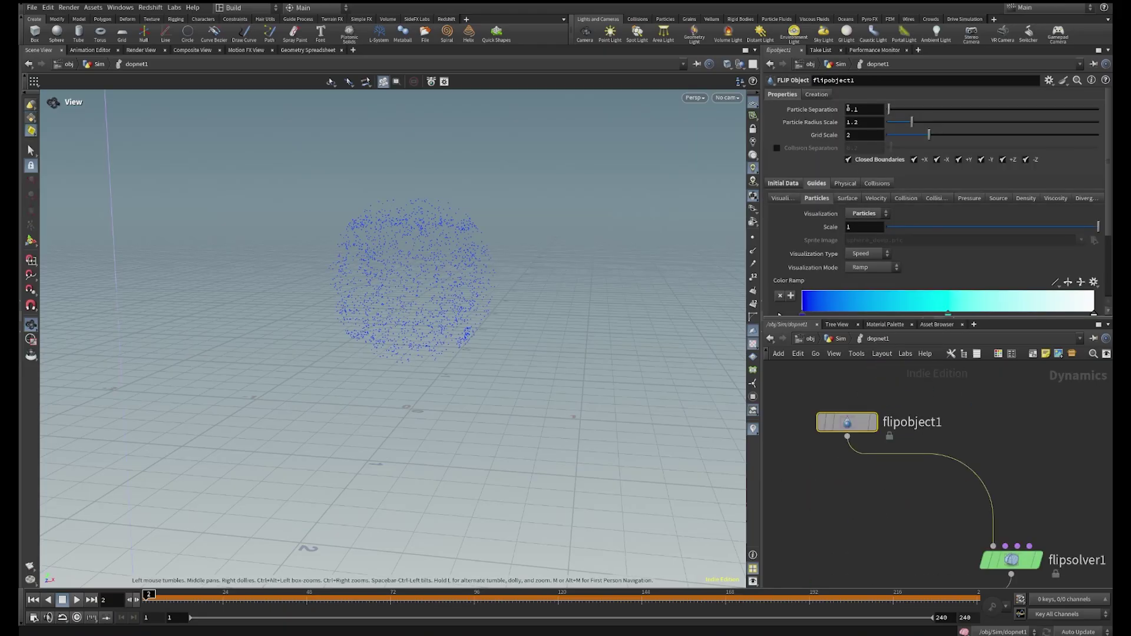
drag(863, 110, 777, 121)
text(025)
key(Return)
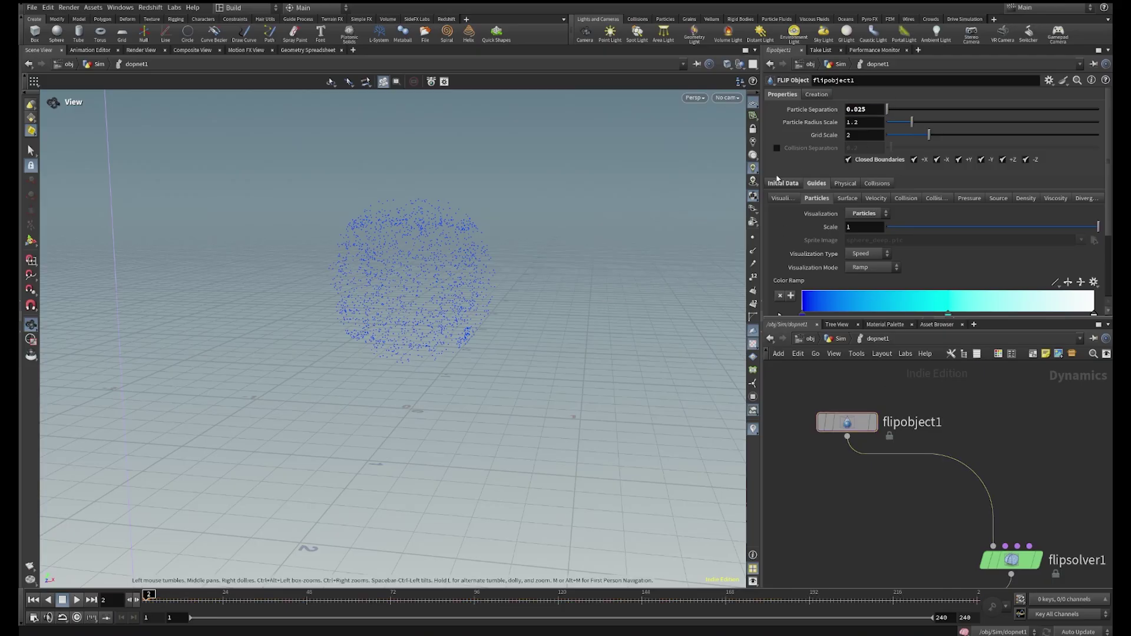
click(34, 600)
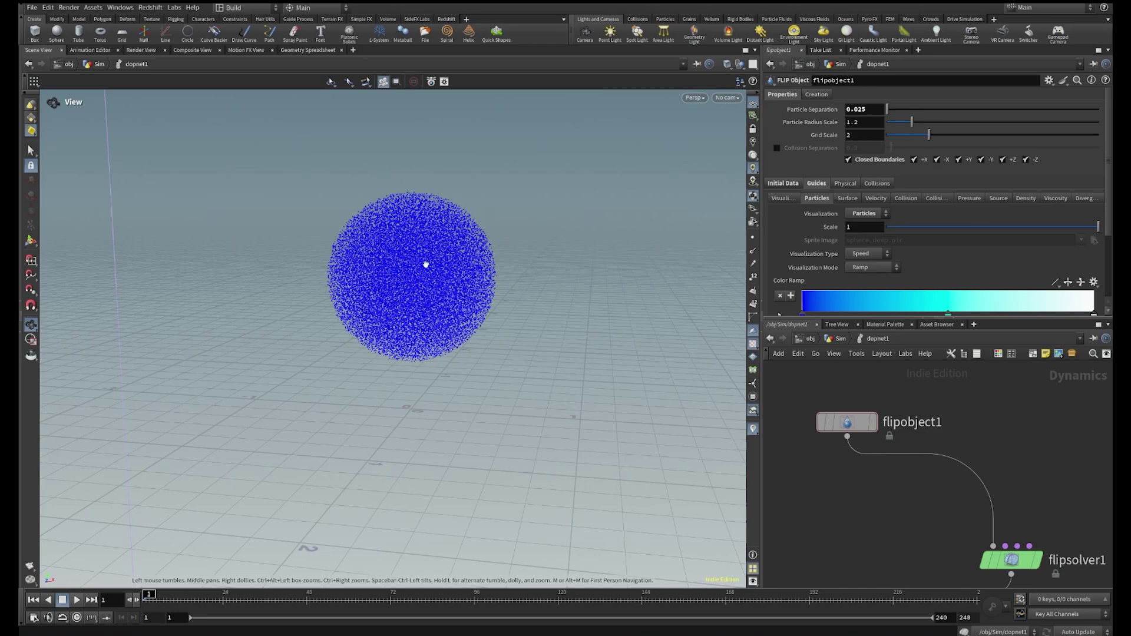
Play the first frames of the simulation to test the new density and return to frame 1
click(78, 600)
drag(285, 501, 503, 342)
drag(181, 598, 114, 598)
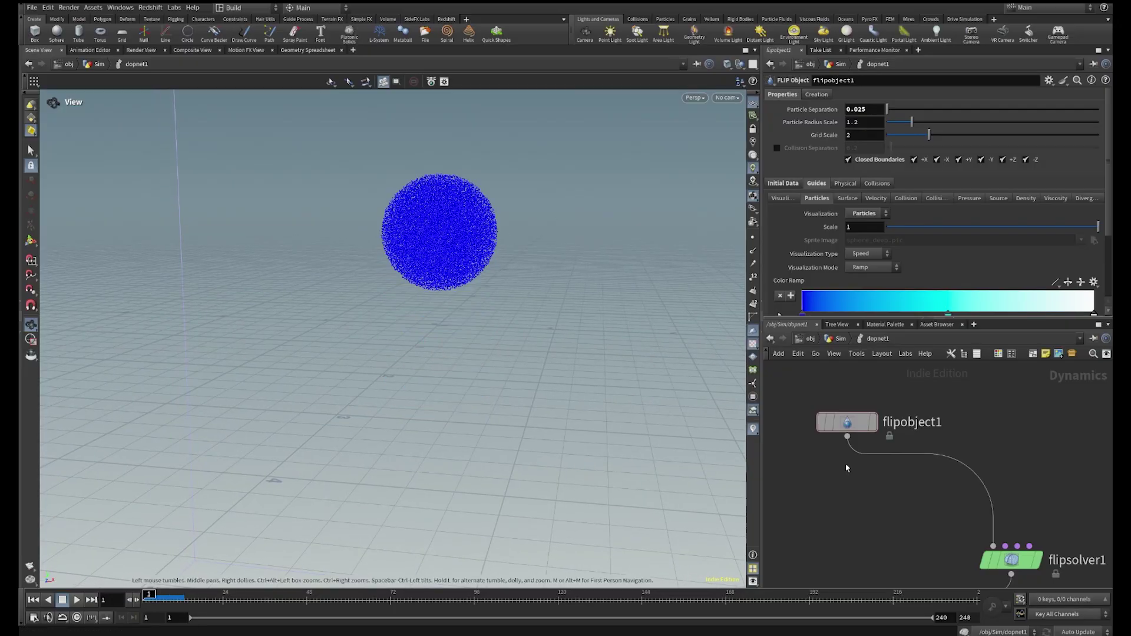
Compare flipobject1's point counts at frames 1 and 2 in its node info, and return to frame 1
click(804, 419)
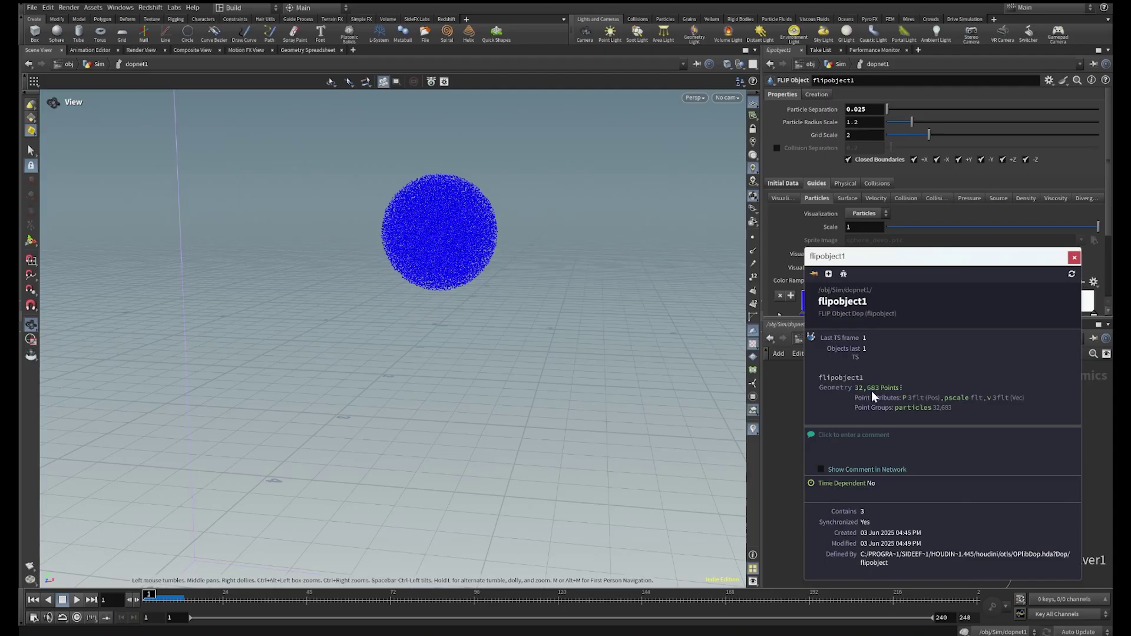
click(1074, 258)
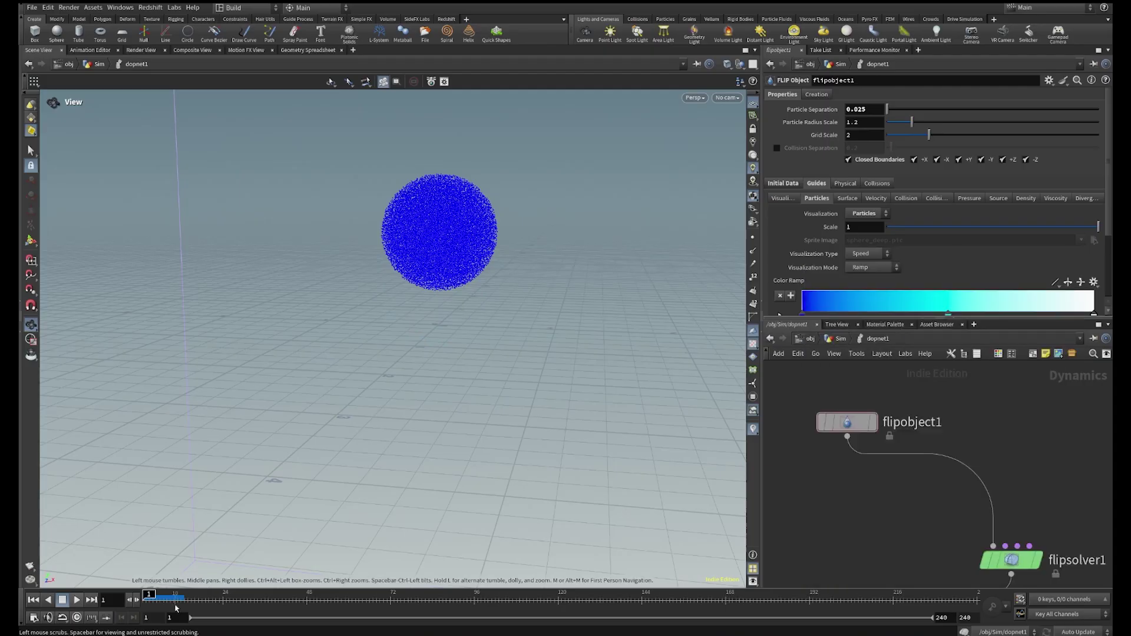
click(136, 601)
click(799, 424)
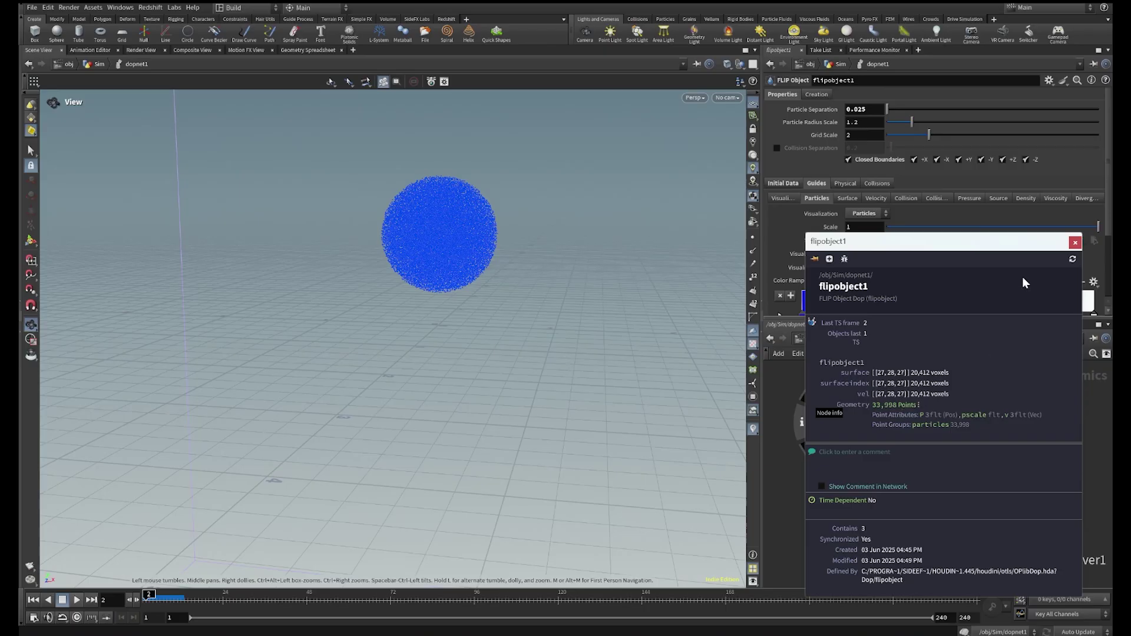
click(1076, 242)
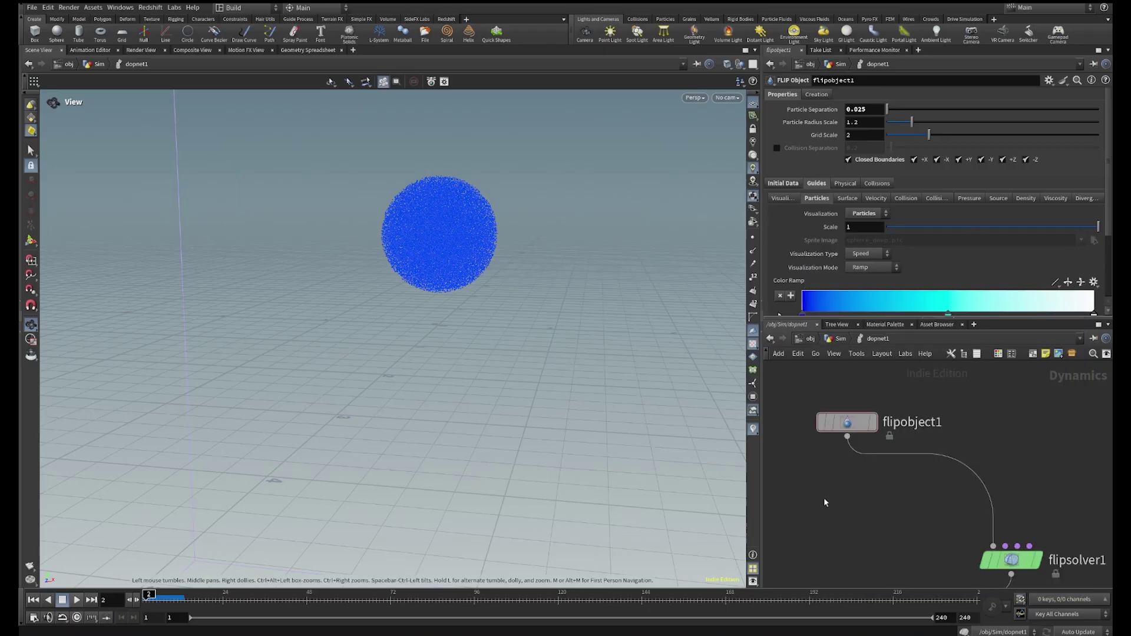
mouse_move(154, 594)
mouse_down()
mouse_move(166, 594)
mouse_move(149, 594)
mouse_up()
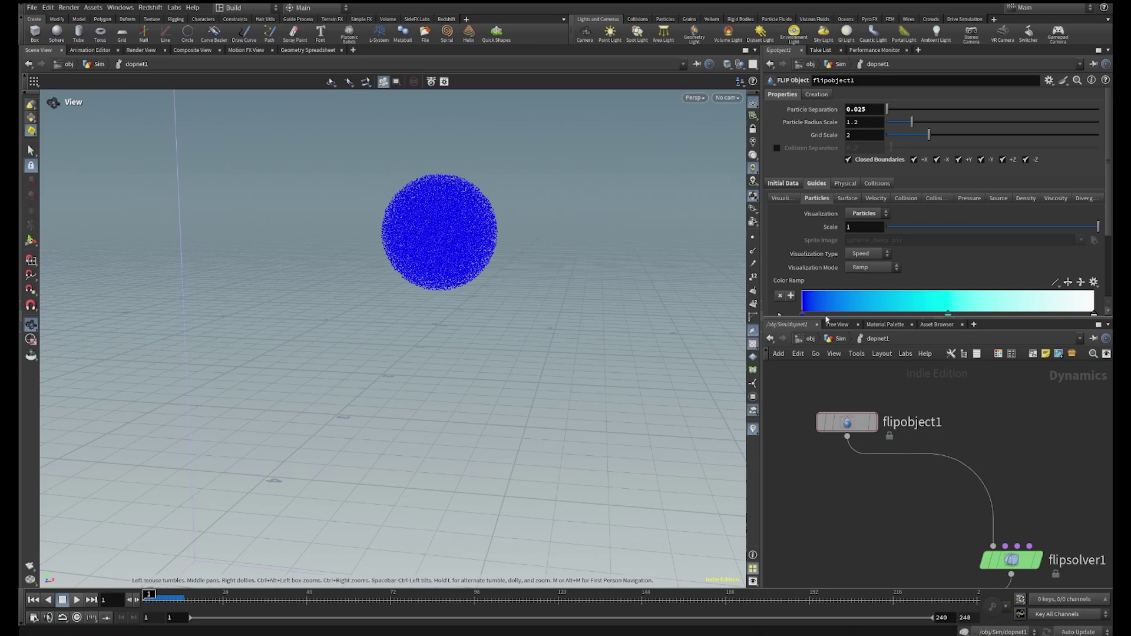
Review flipsource1's linked Particle Separation in the Sim network and return to dopnet1 to examine flipobject1's Grid Scale
click(830, 338)
scroll(969, 448, down, 5)
middle_drag(956, 406, 932, 486)
scroll(925, 484, up, 6)
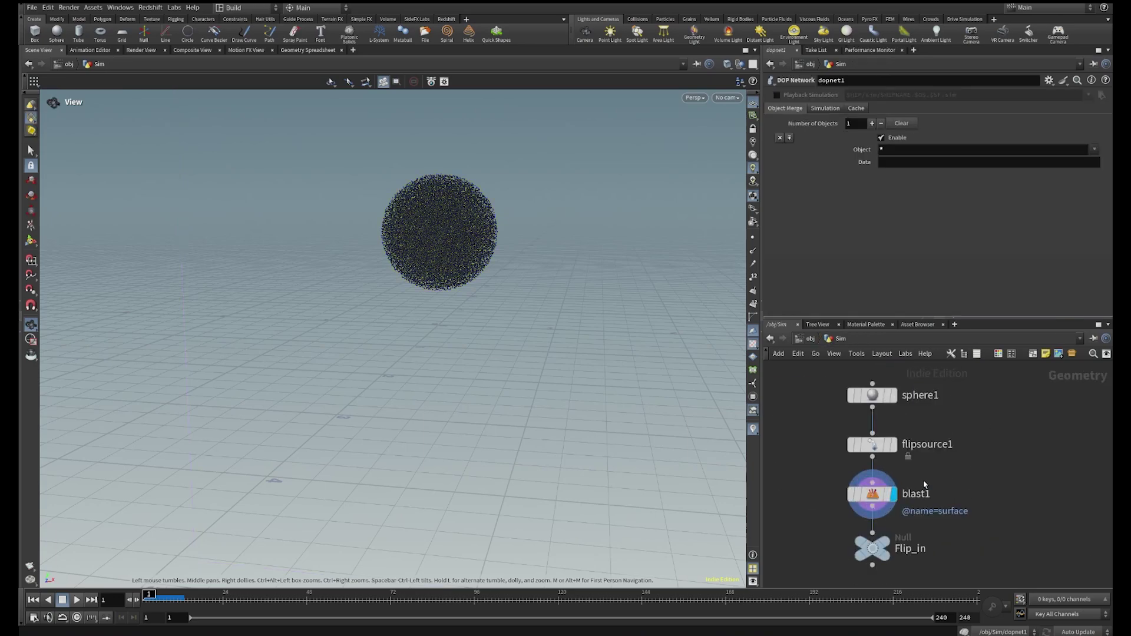
click(871, 442)
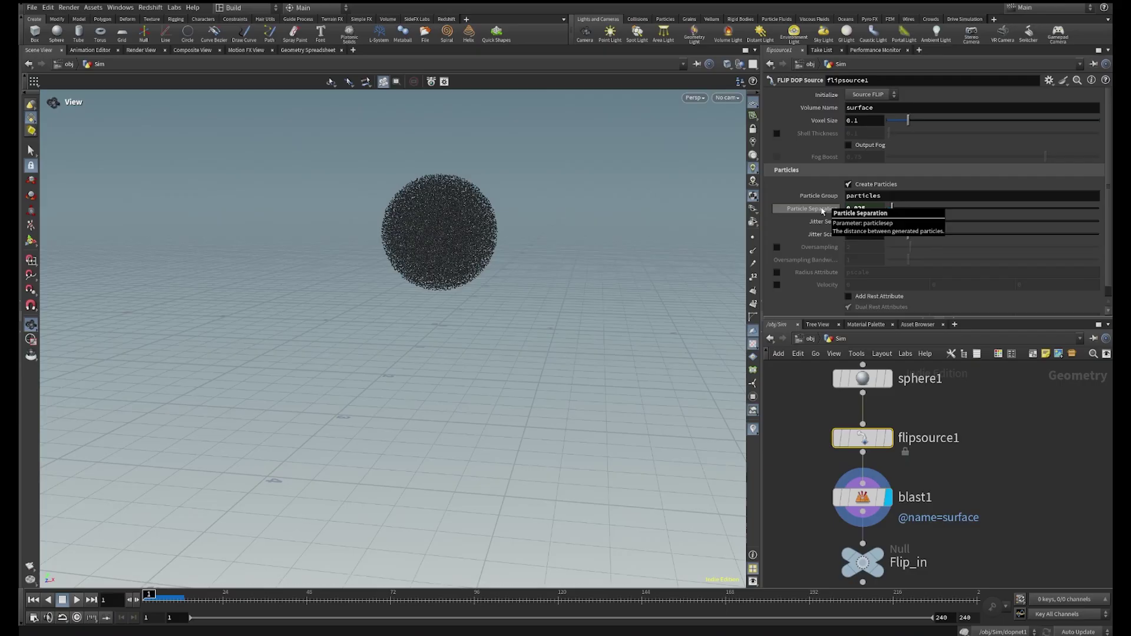
scroll(1009, 477, down, 5)
middle_drag(1025, 503, 1015, 392)
scroll(912, 457, up, 4)
click(902, 453)
double_click(902, 451)
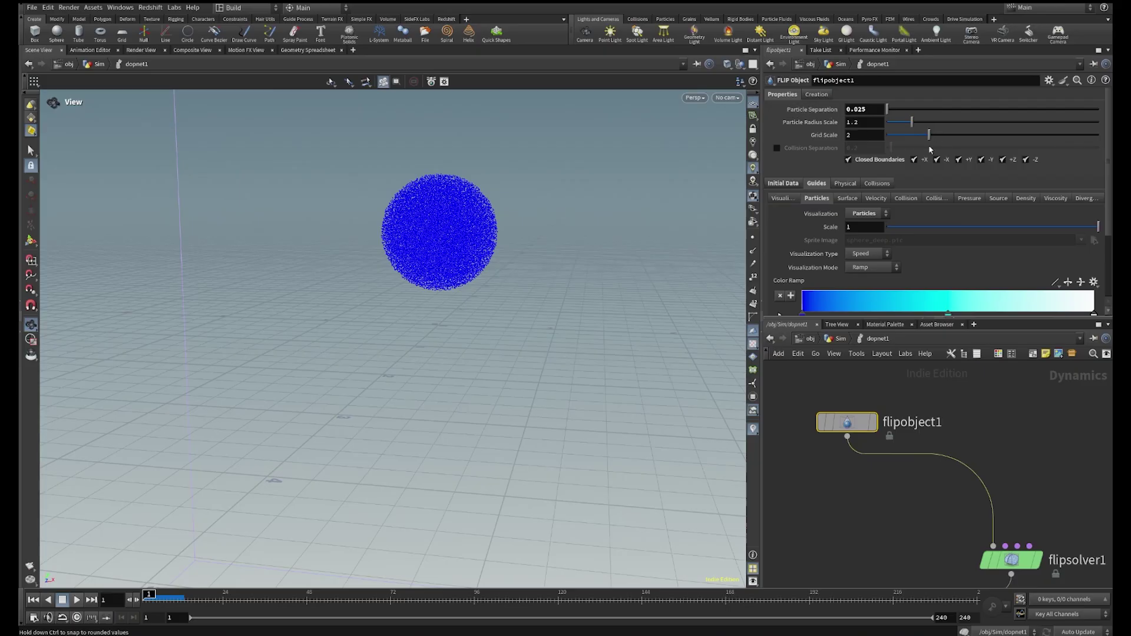
Paste the copied relative reference into flipsource1's Voxel Size and multiply it by 2: ch("../dopnet1/flipobject1/particlesep")*2
click(839, 339)
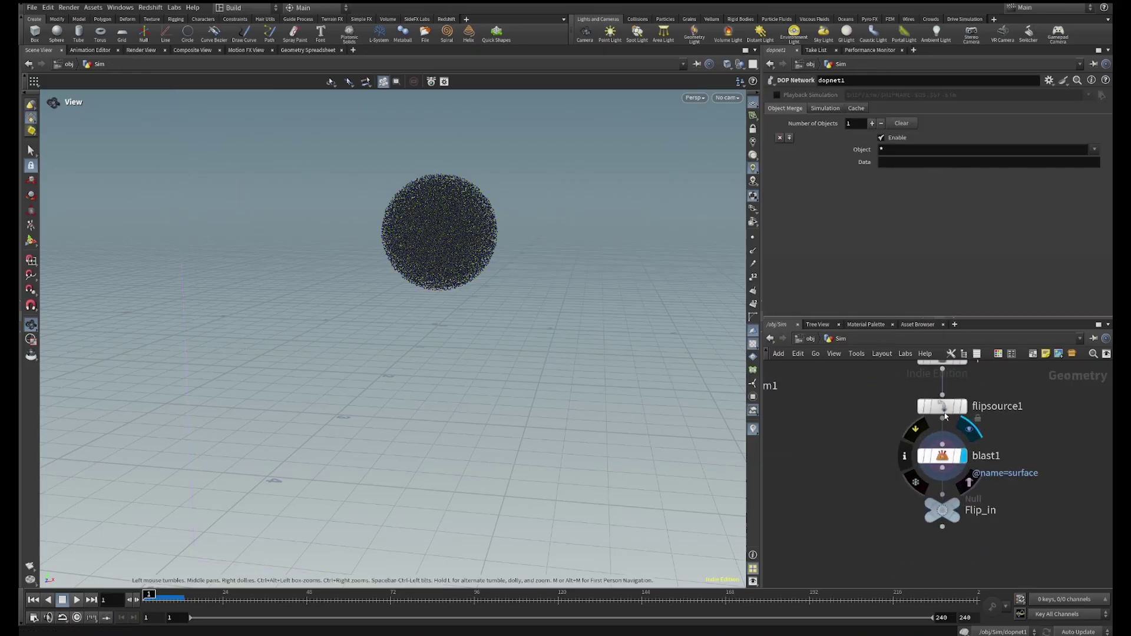
click(944, 413)
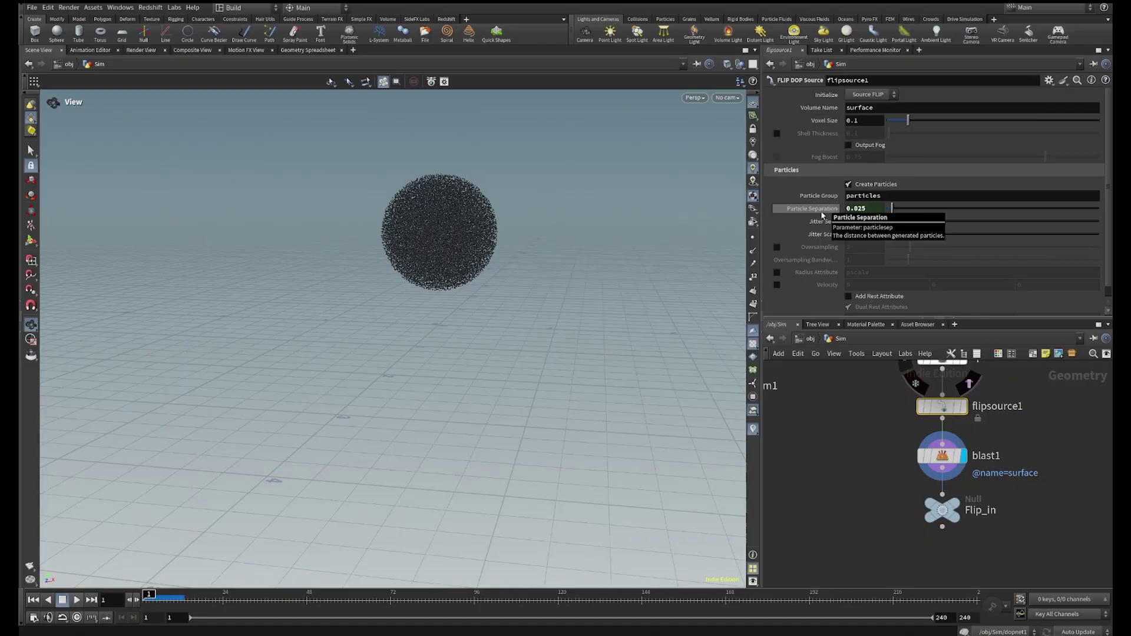
right_click(826, 122)
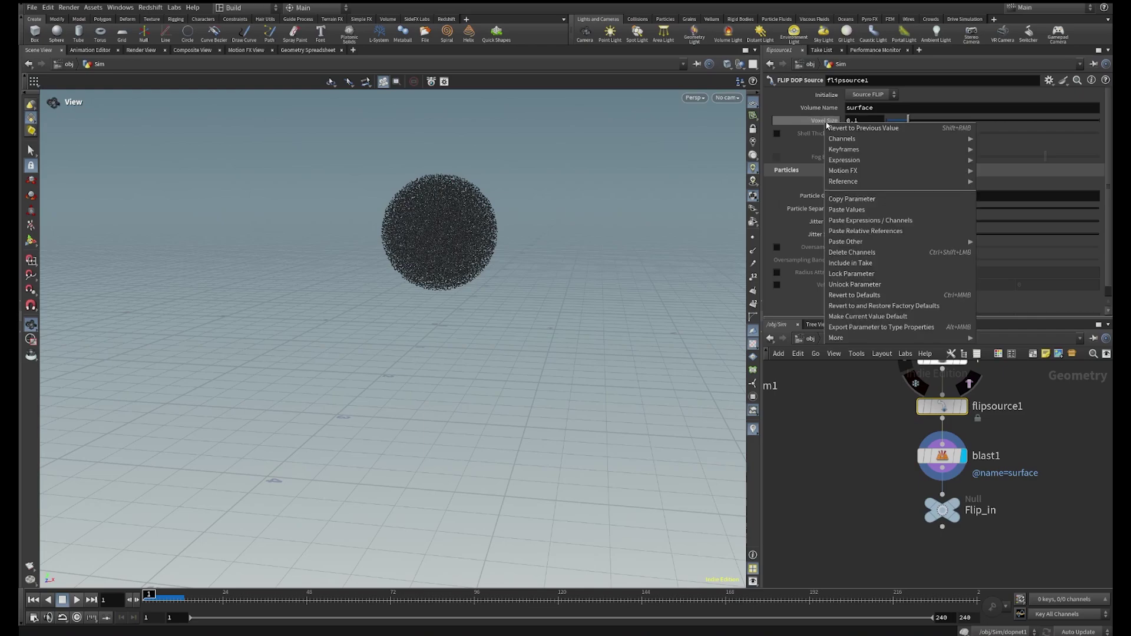
click(853, 231)
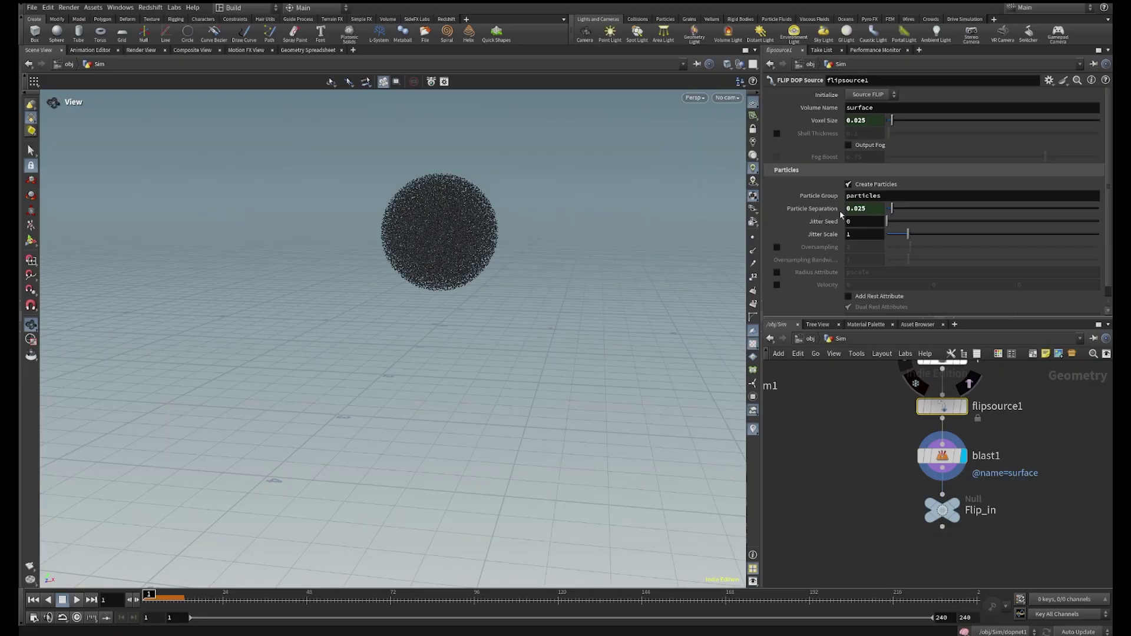
click(833, 121)
click(1021, 120)
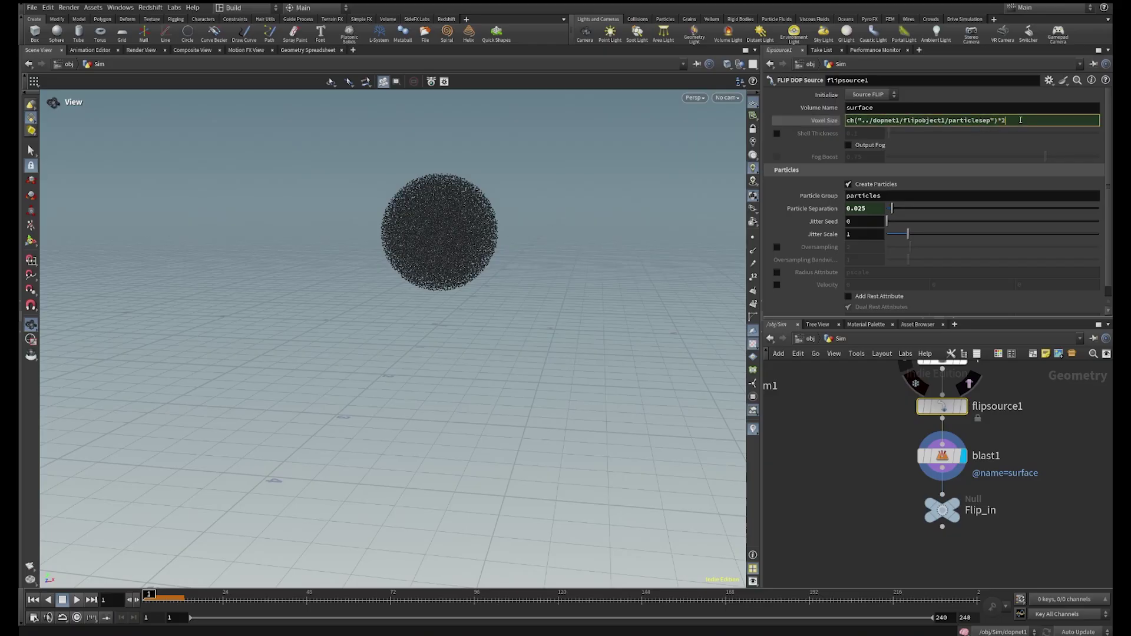
text(*2)
key(Return)
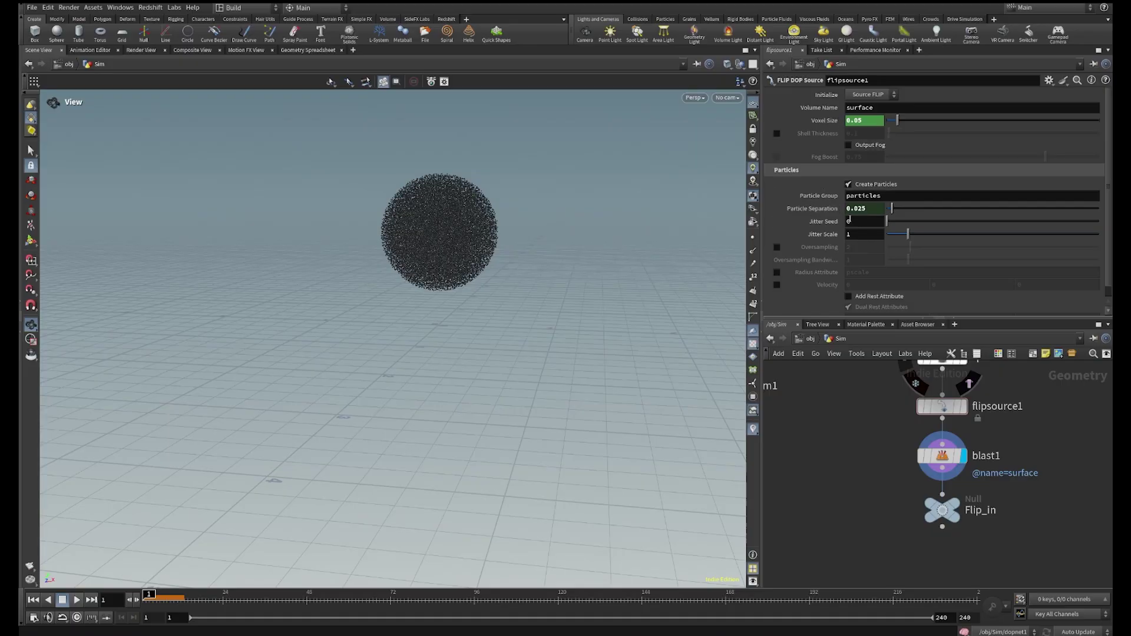
Return inside dopnet1 and play the simulation to about frame 56 to watch the splash within the whole boundary box
scroll(1089, 515, down, 1)
scroll(1089, 516, down, 3)
middle_drag(1089, 515, 1023, 437)
scroll(936, 496, up, 5)
click(928, 489)
double_click(915, 494)
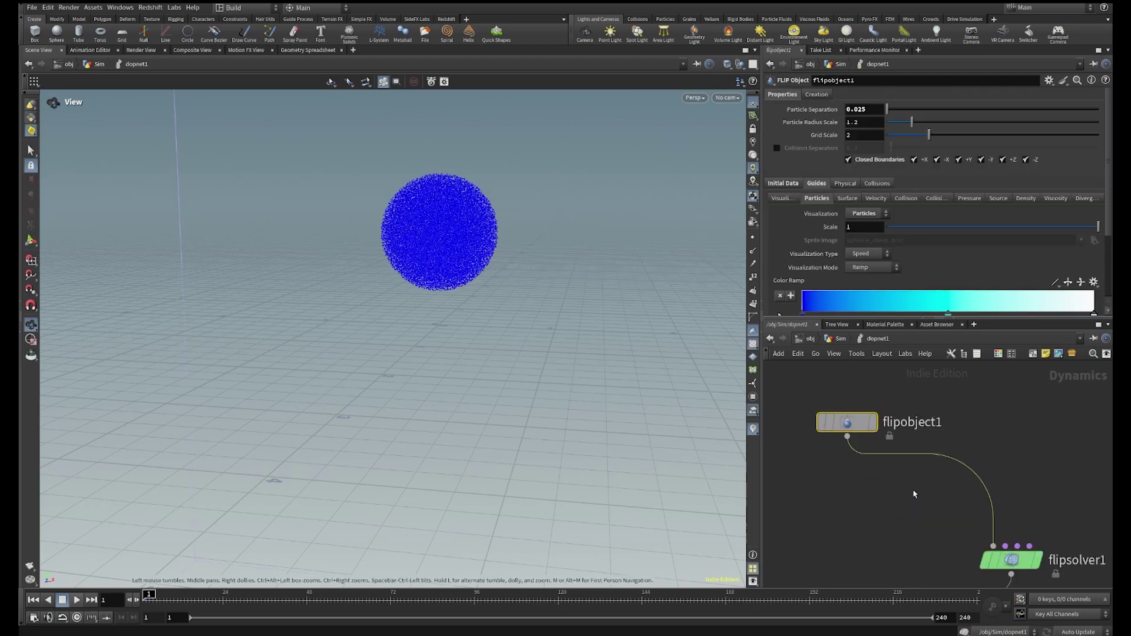
click(77, 600)
click(77, 600)
right_drag(338, 401, 194, 488)
right_drag(524, 374, 268, 497)
middle_drag(411, 426, 398, 312)
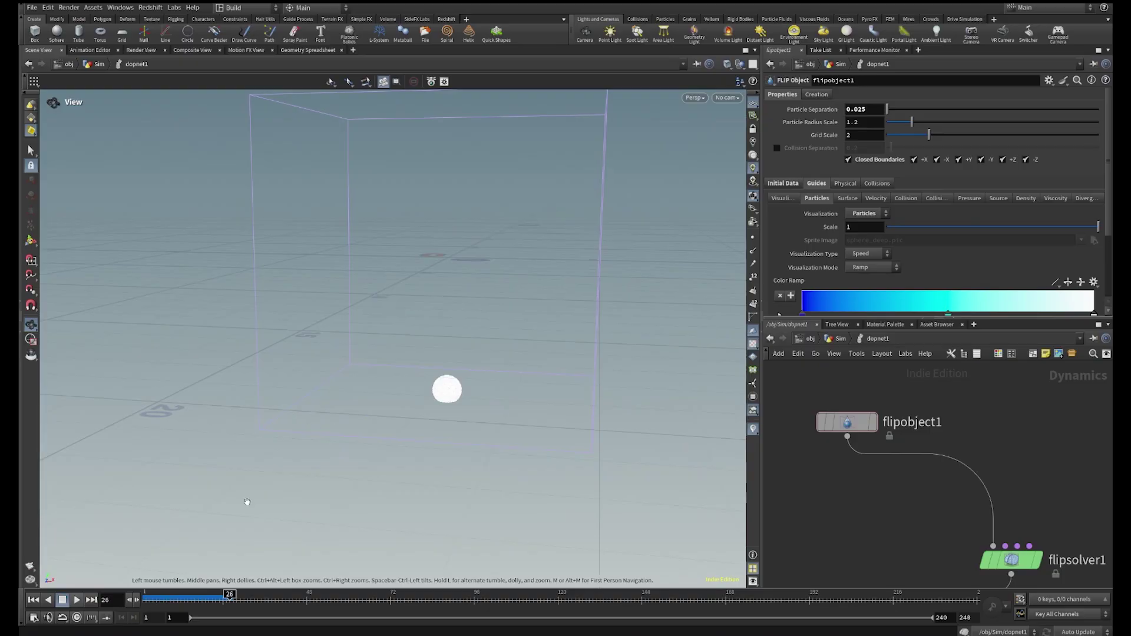
click(77, 600)
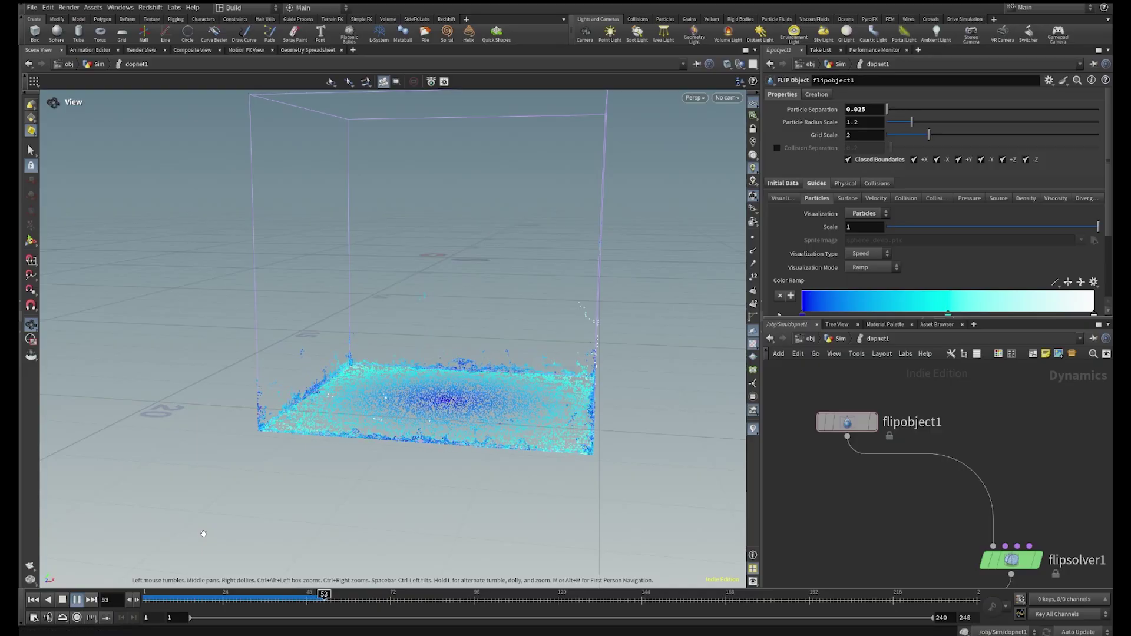
click(77, 601)
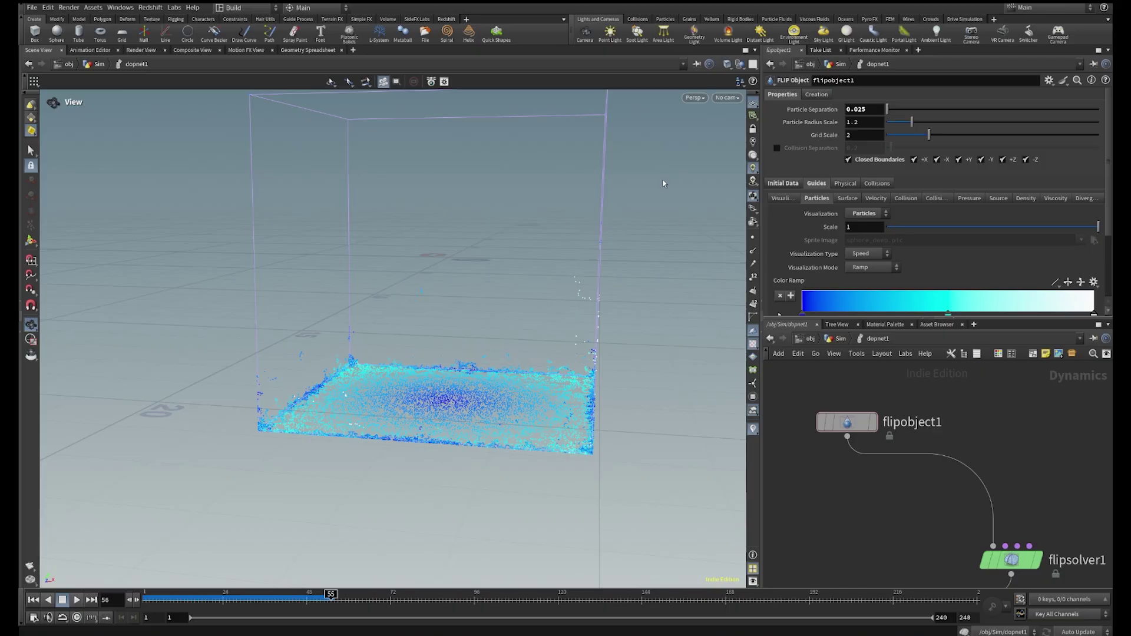
Set flipobject1's Particle Separation to 0.02 and return to frame 1
drag(873, 111, 828, 112)
text(0.)
key(Return)
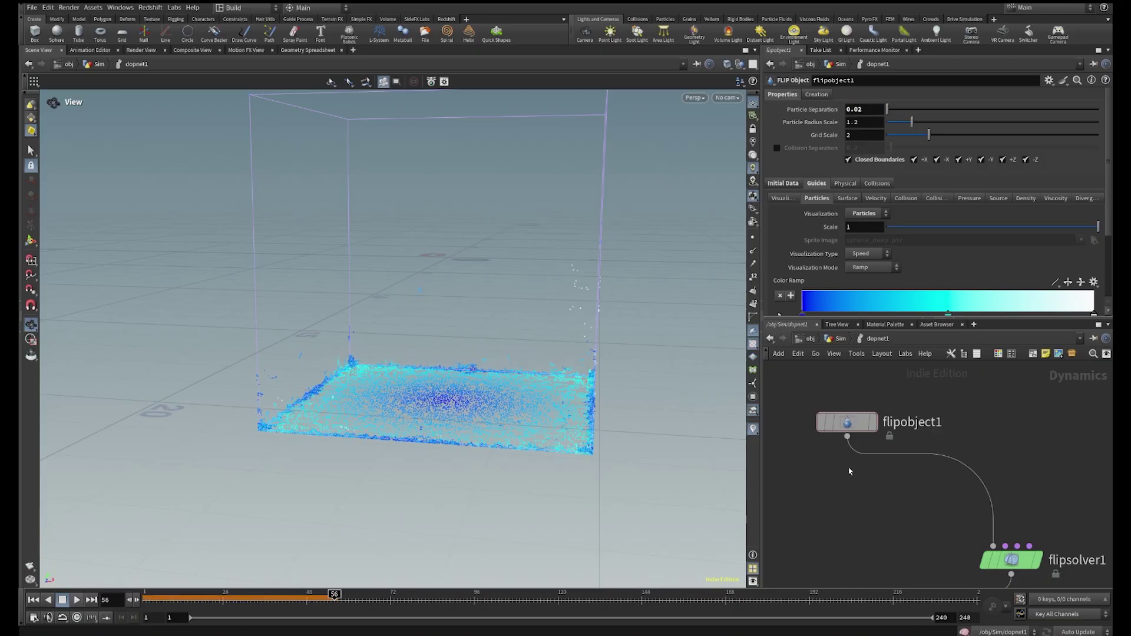
click(33, 600)
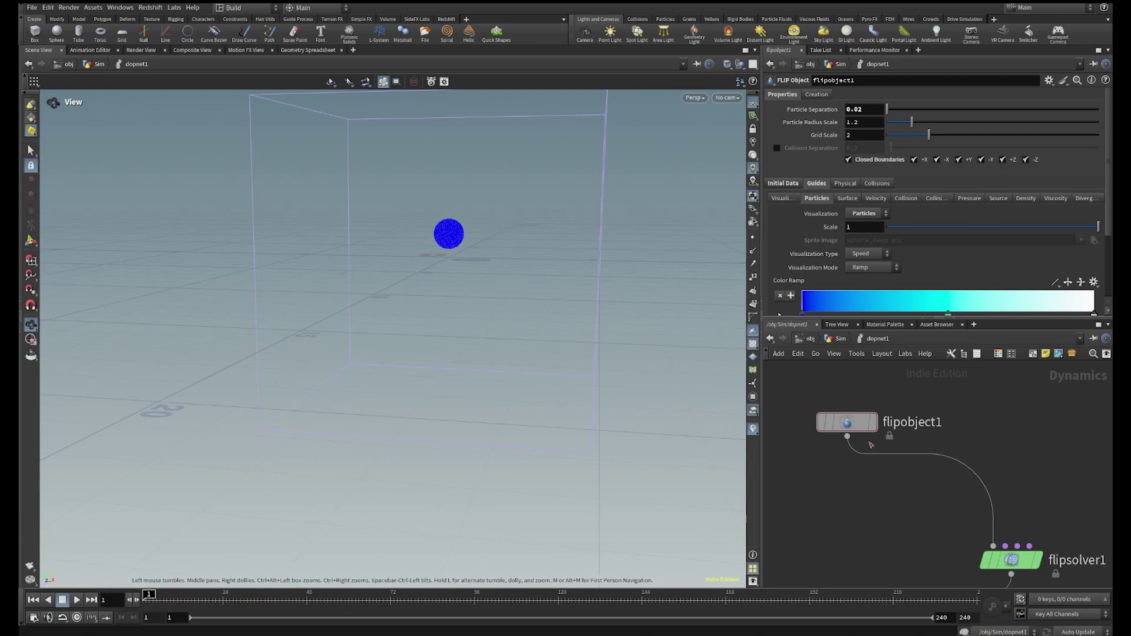
Check flipobject1's point count and play the simulation to about frame 39, examining the splash inside the boundary box
click(802, 422)
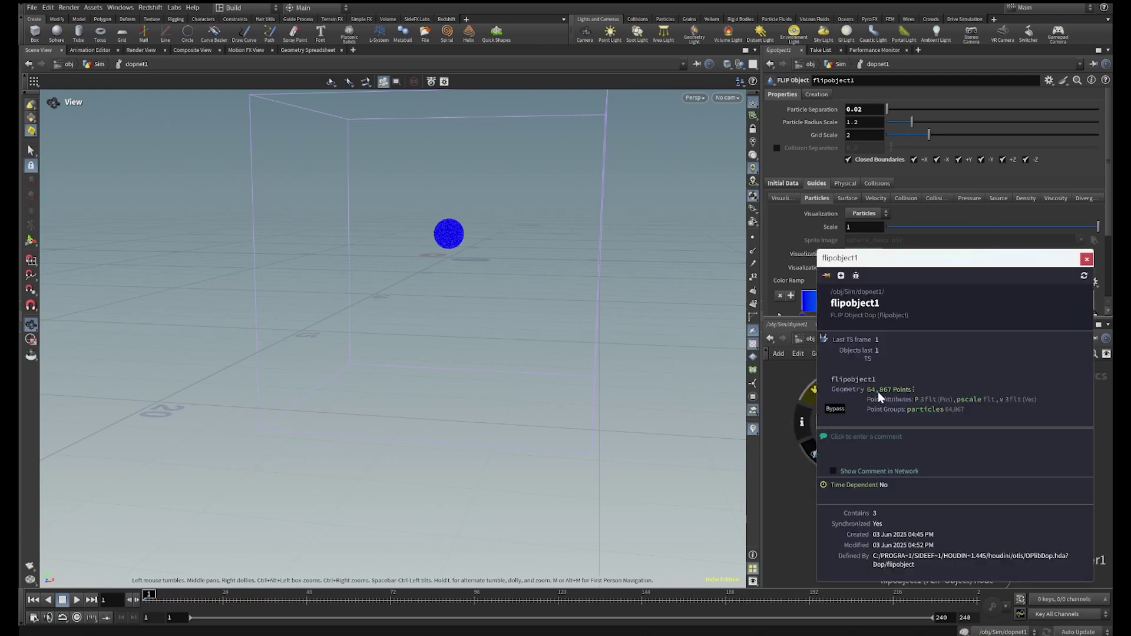
click(1086, 258)
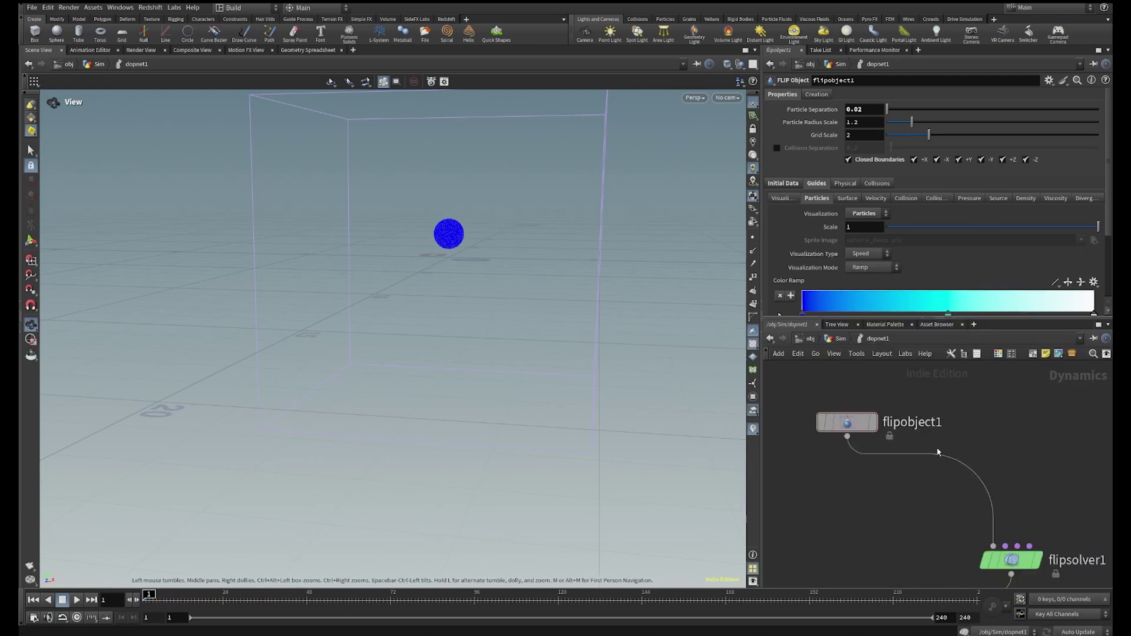
click(78, 604)
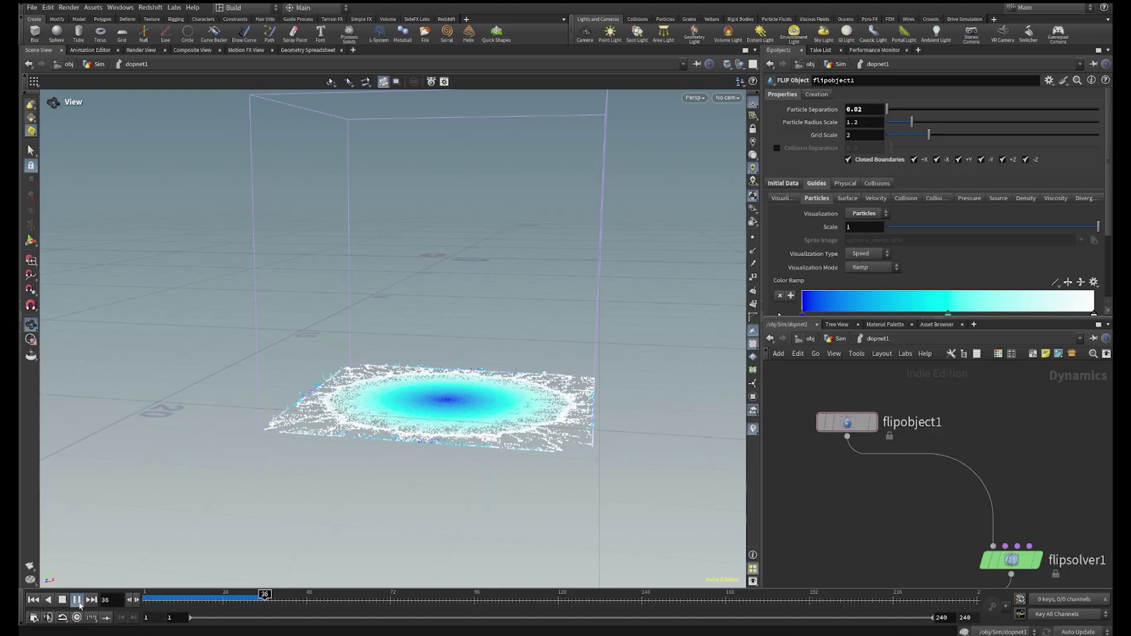
click(78, 602)
right_drag(454, 402, 518, 363)
drag(518, 363, 566, 378)
middle_drag(566, 378, 487, 353)
drag(486, 353, 489, 375)
Shift gravity1 and output down and insert a Merge node between flipsolver1 and gravity1 in dopnet1
scroll(971, 491, down, 3)
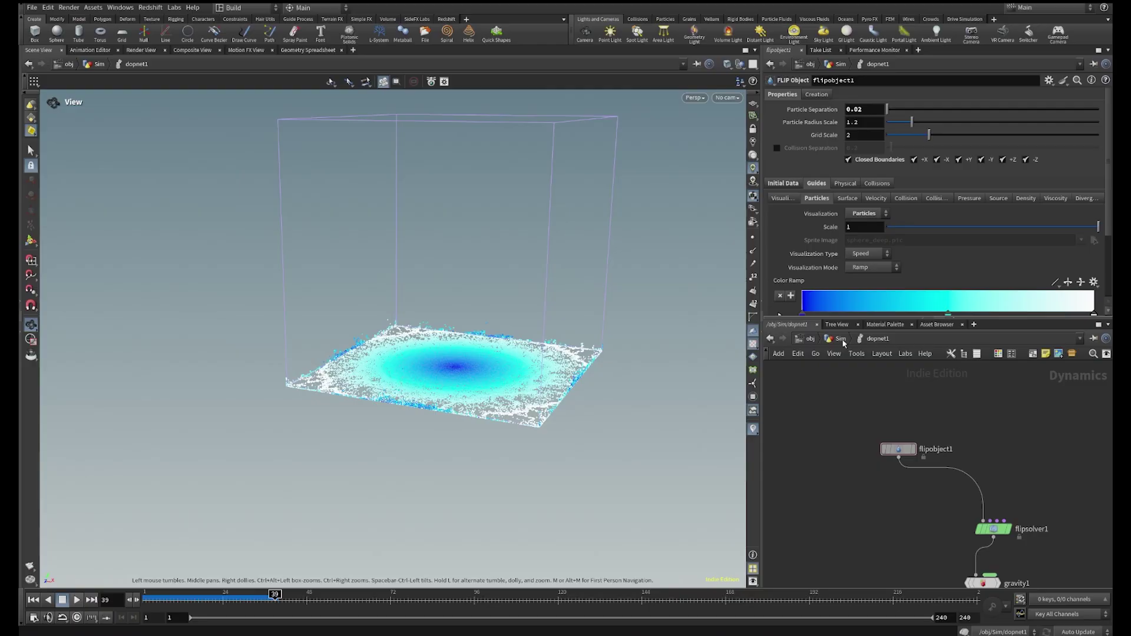
middle_drag(871, 525, 874, 406)
drag(894, 446, 1058, 571)
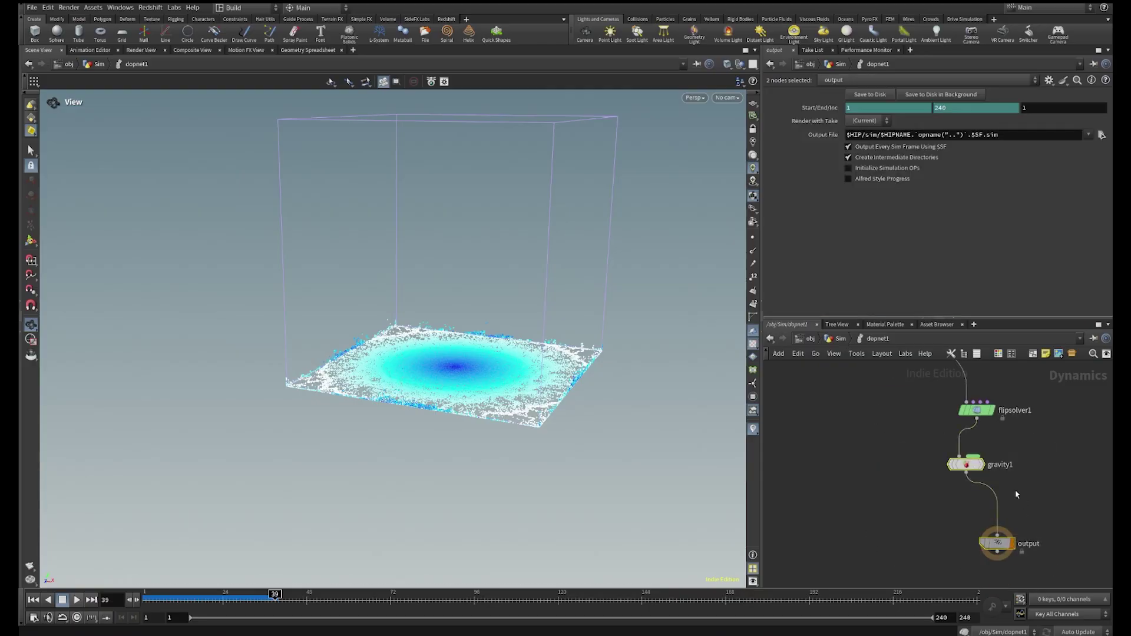
key(a)
drag(972, 464, 940, 535)
click(944, 483)
key(Tab)
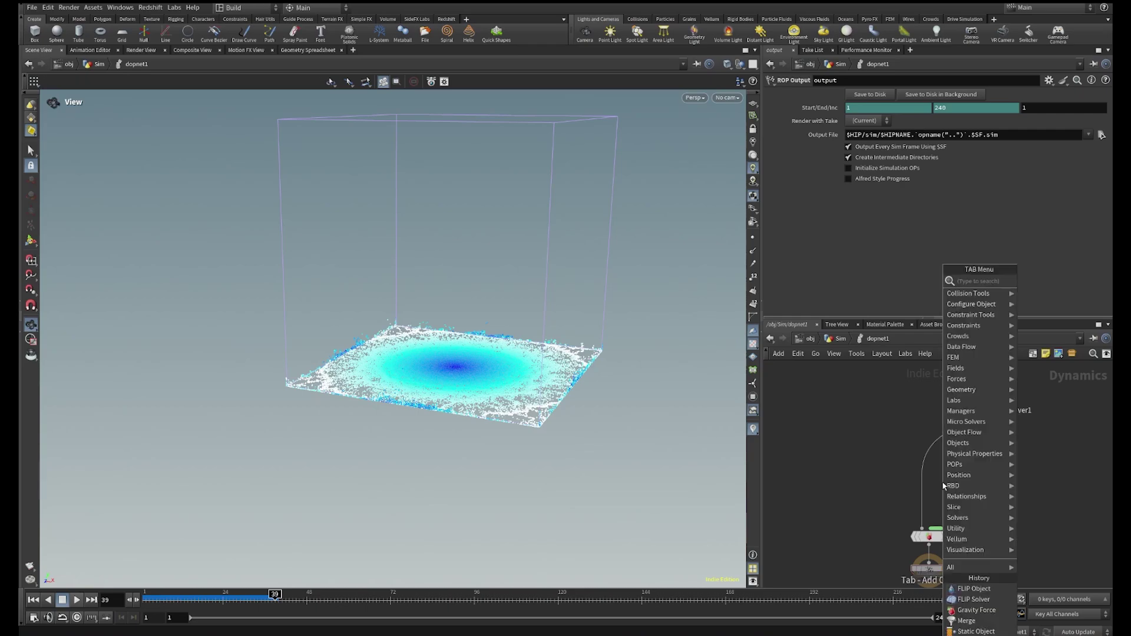
text(merg)
key(Return)
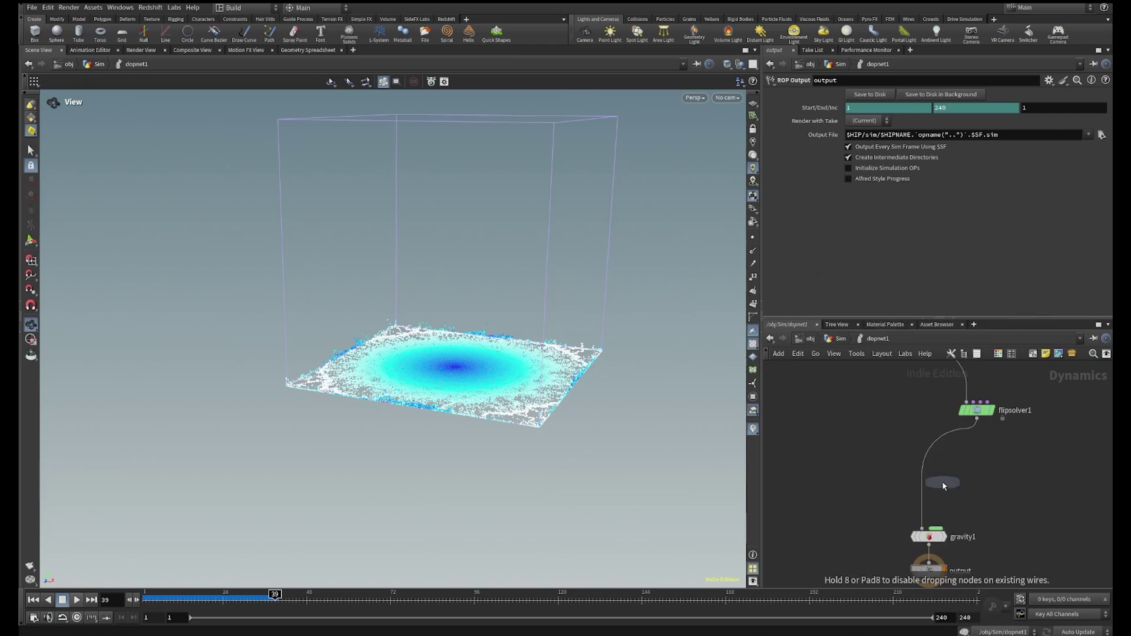
click(942, 482)
Add a Static Object node, connect it as merge1's first input ahead of flipsolver1, and return to frame 1
middle_drag(876, 451, 907, 470)
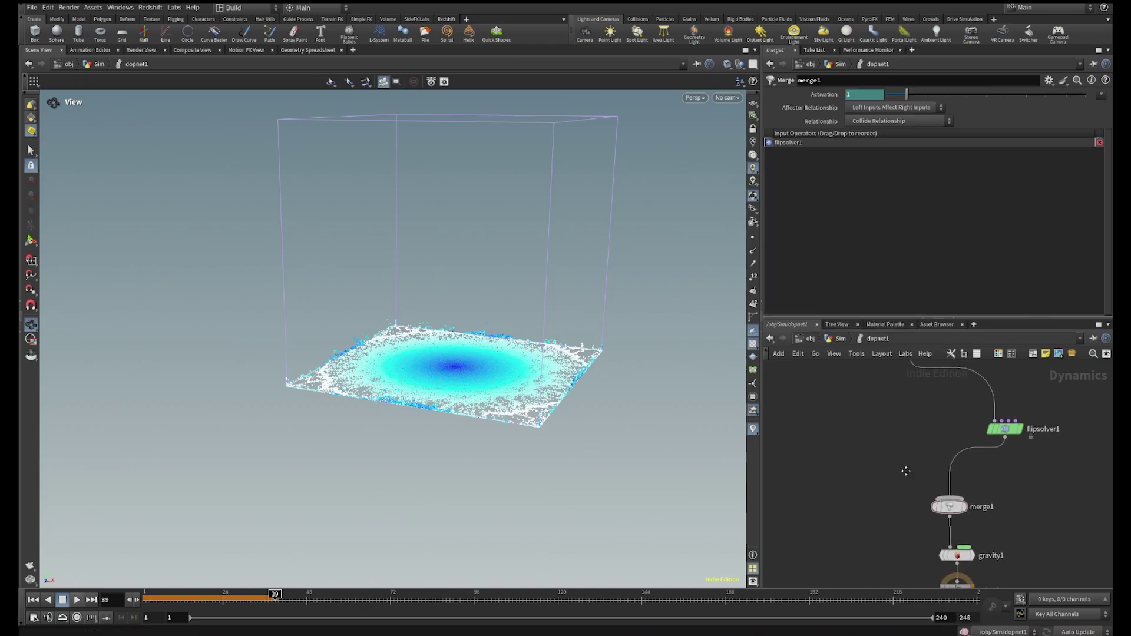
key(Tab)
text(stati)
key(Return)
click(865, 455)
scroll(865, 455, up, 2)
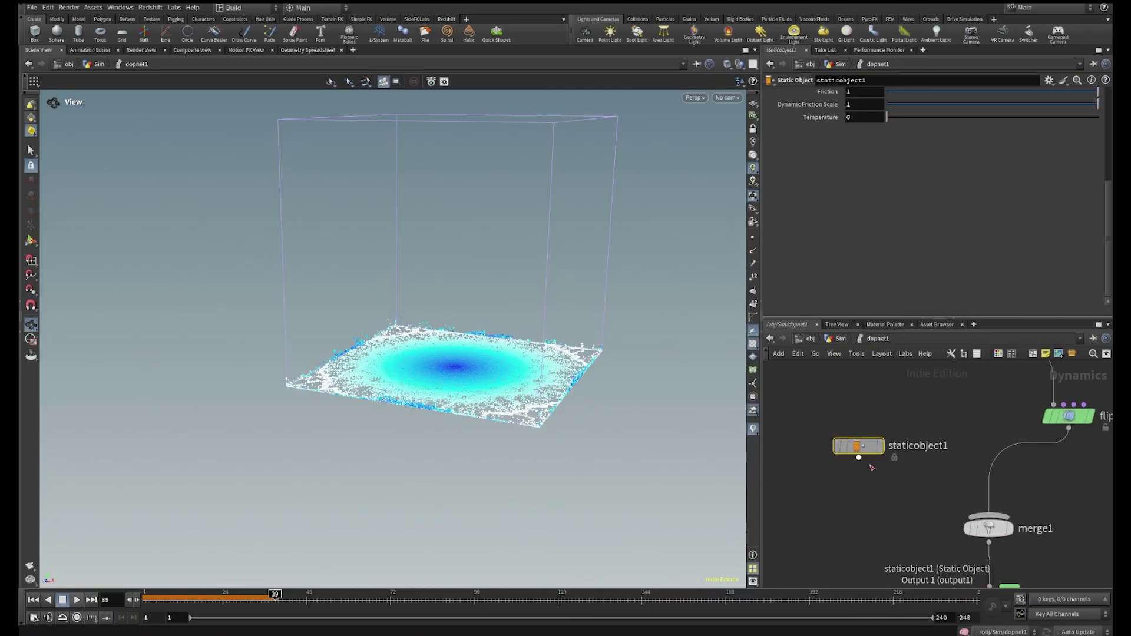
drag(859, 458, 959, 512)
click(989, 530)
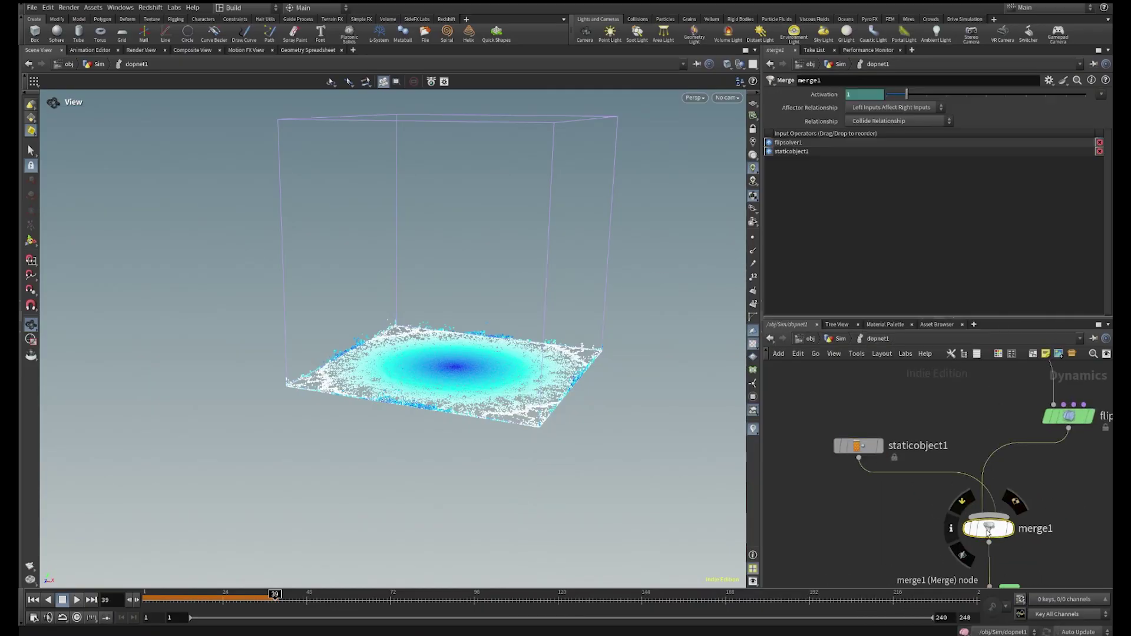
key(shift+r)
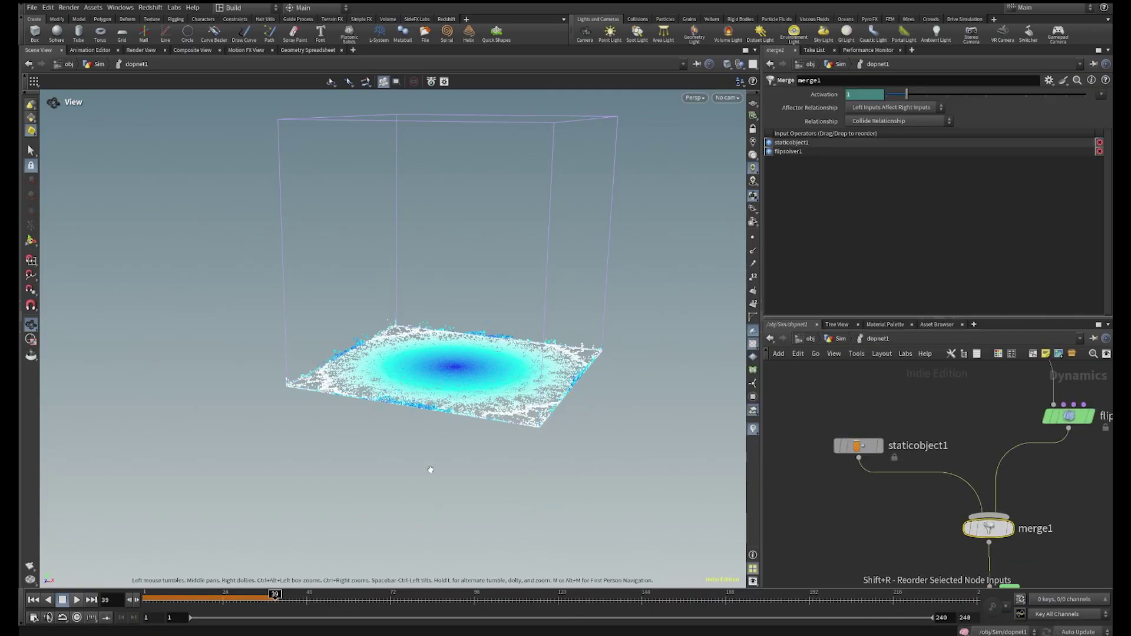
click(33, 600)
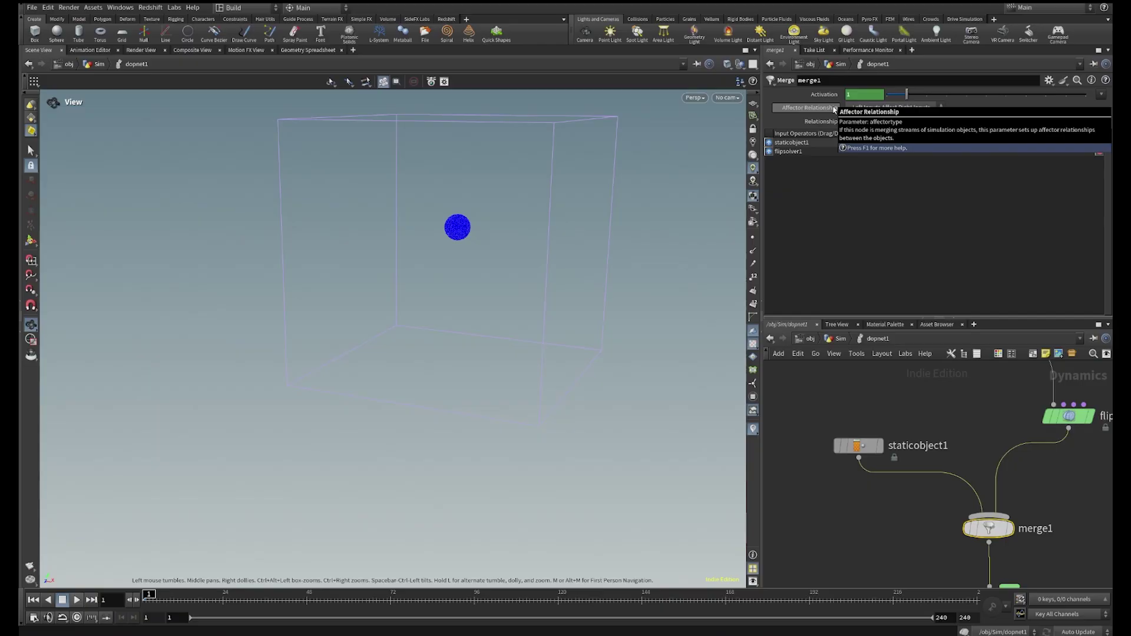
Try merge1's Affector Relationship as Mutual, and instead use flipsolver1 as the first input with Left Inputs Affect Right Inputs
click(878, 108)
click(881, 139)
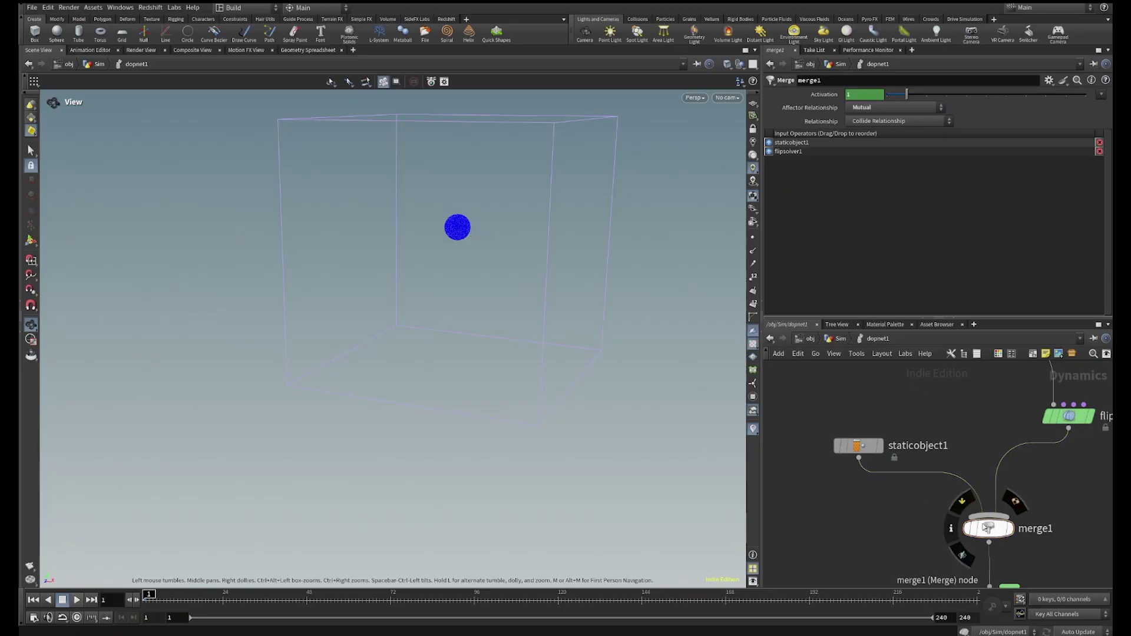
click(990, 528)
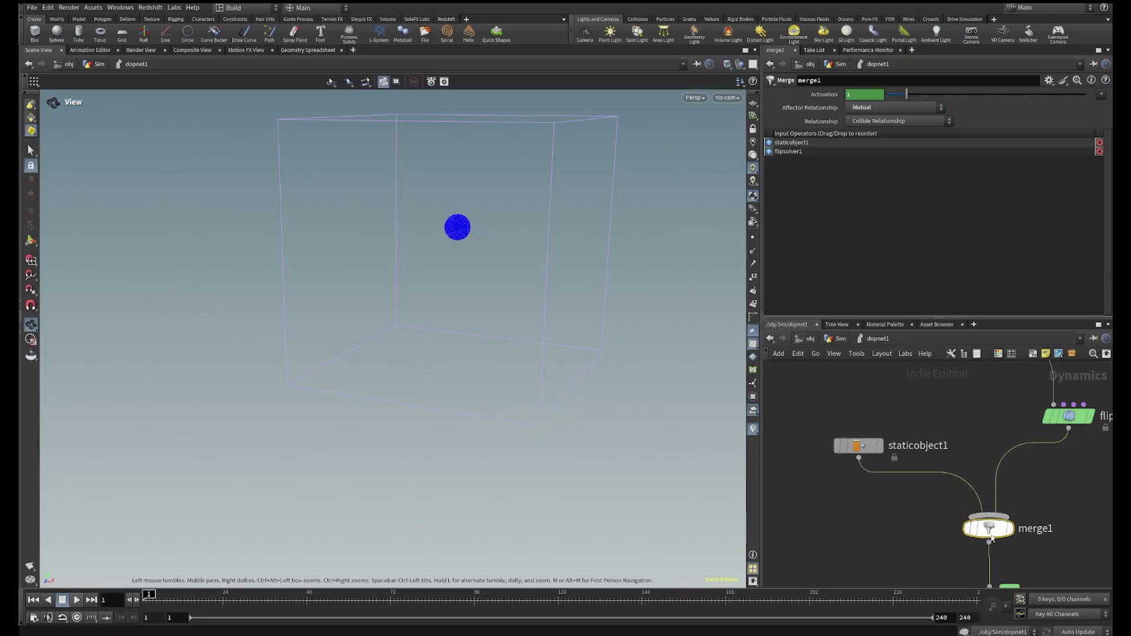
key(shift+r)
click(882, 107)
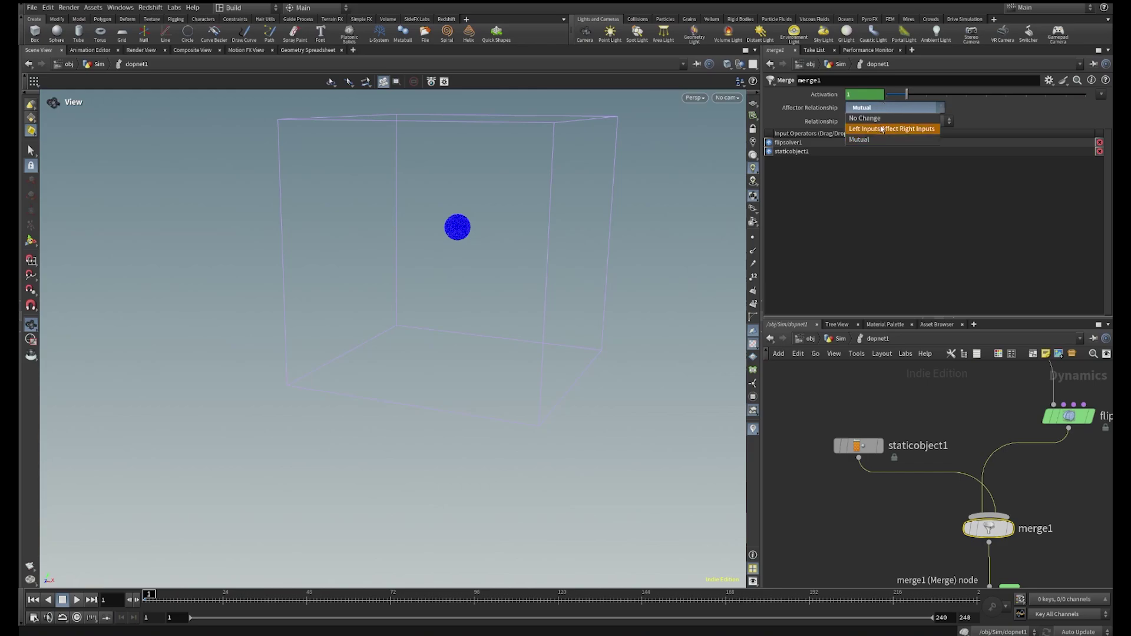
click(859, 117)
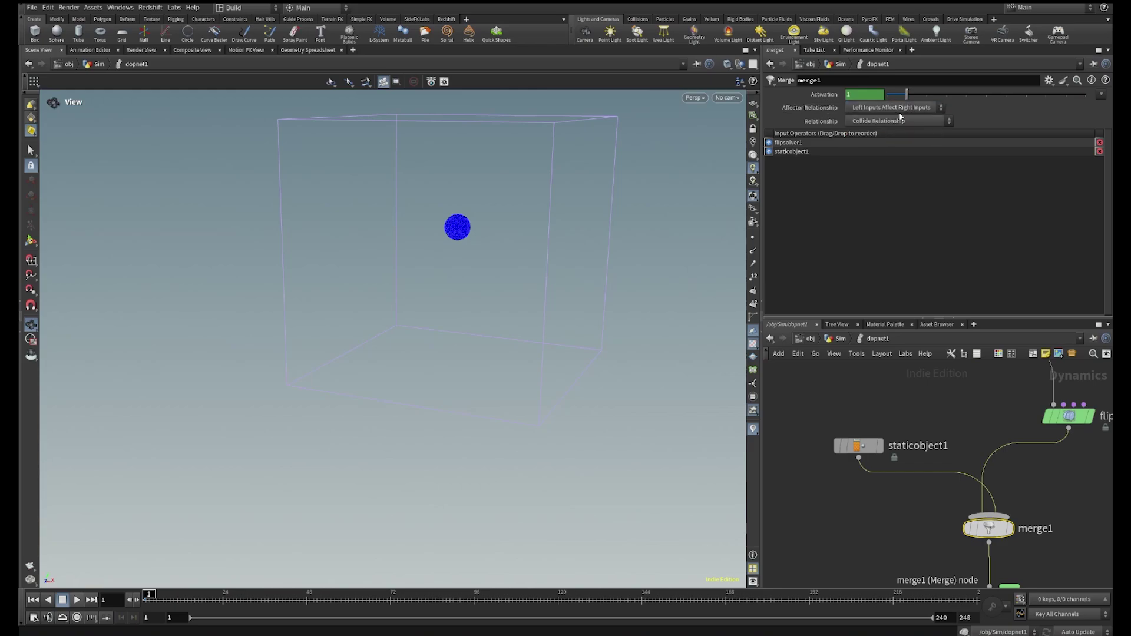
Rearrange the nodes above merge1 with flipsolver1 on the left and staticobject1 on the right
drag(859, 446, 1074, 487)
middle_drag(986, 459, 876, 439)
drag(960, 396, 822, 404)
middle_drag(932, 451, 965, 499)
drag(976, 511, 987, 448)
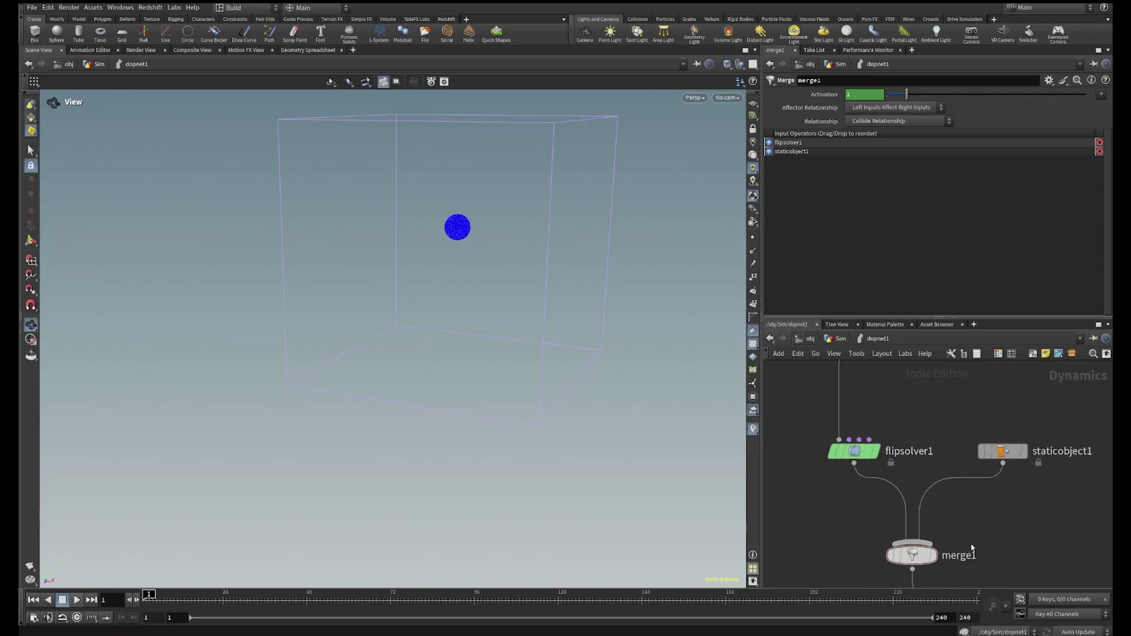
middle_drag(911, 498, 958, 450)
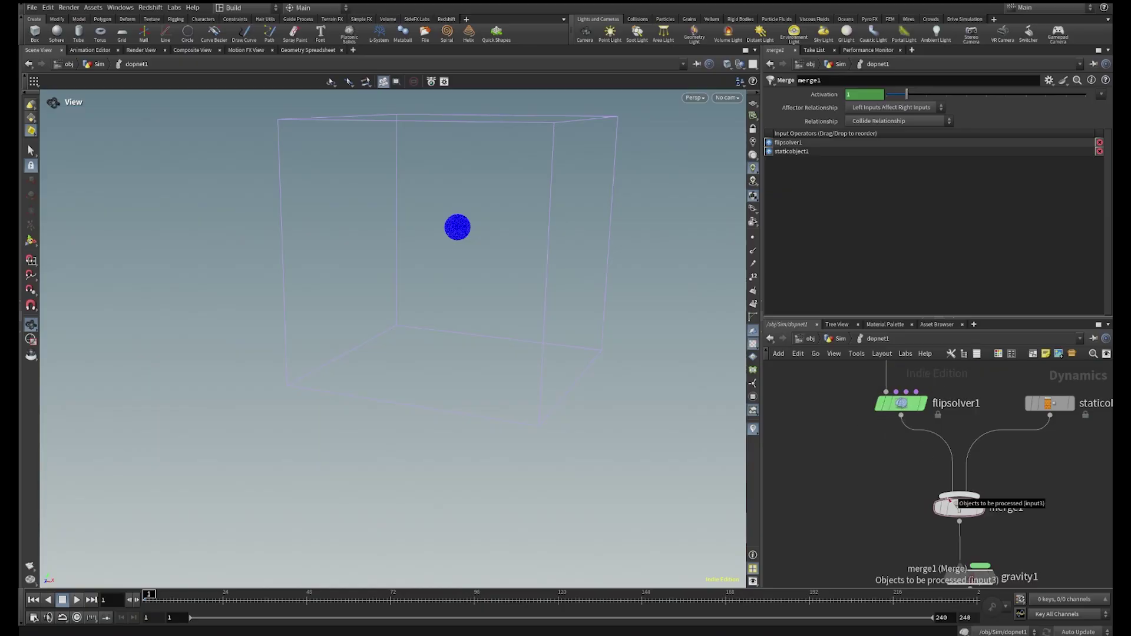
middle_drag(1069, 450, 1031, 462)
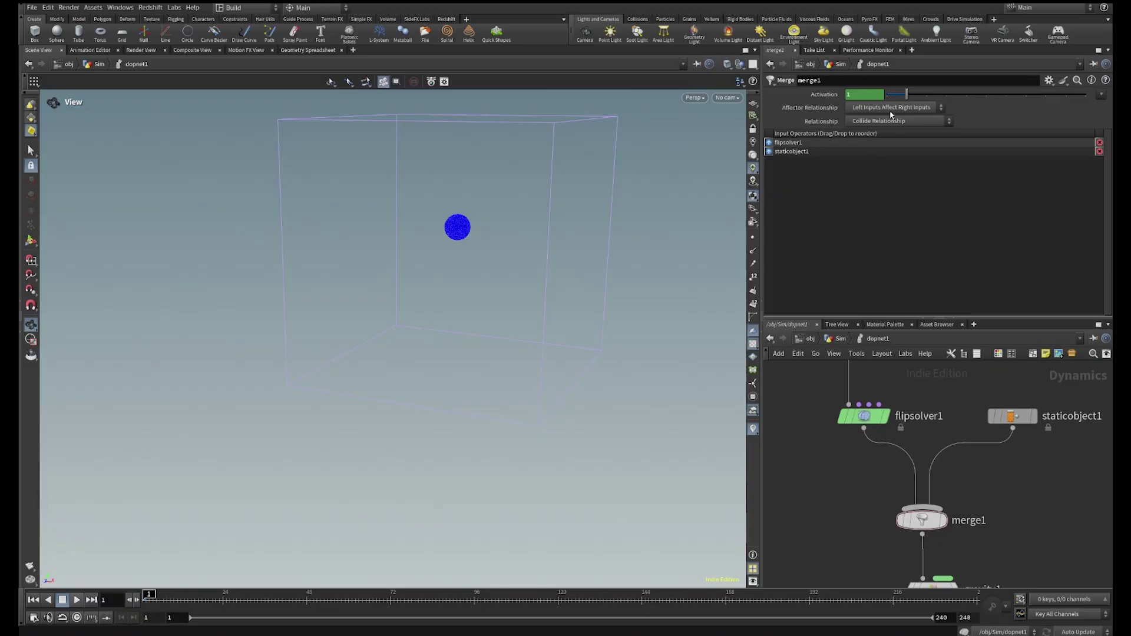
Reorder merge1's inputs so staticobject1 comes first, and place staticobject1 to the left of flipsolver1
click(1002, 408)
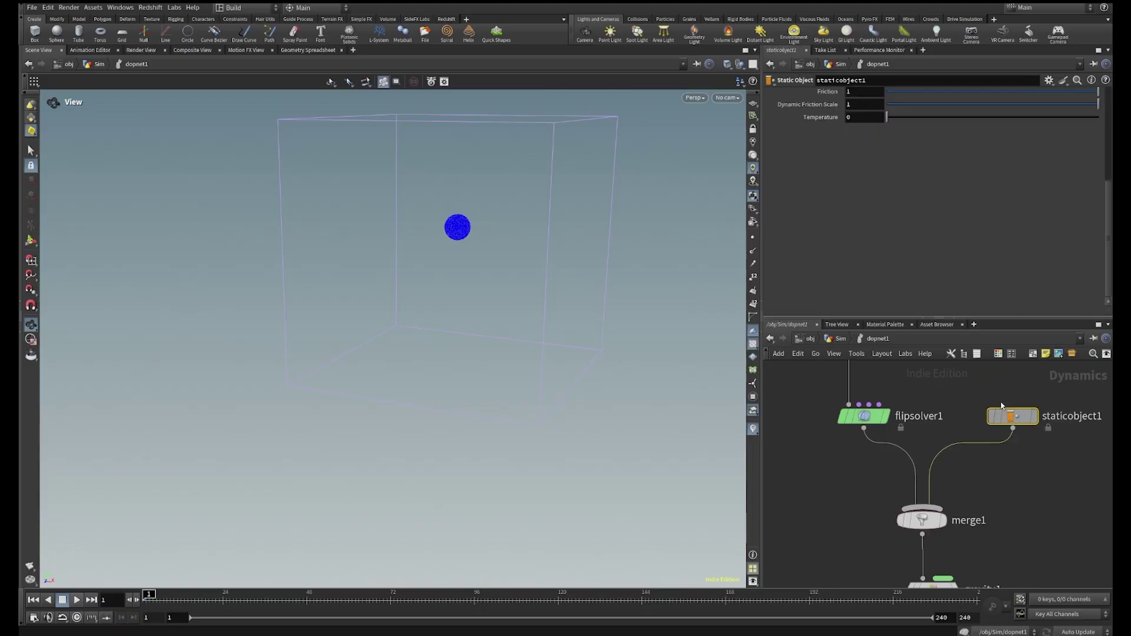
click(922, 521)
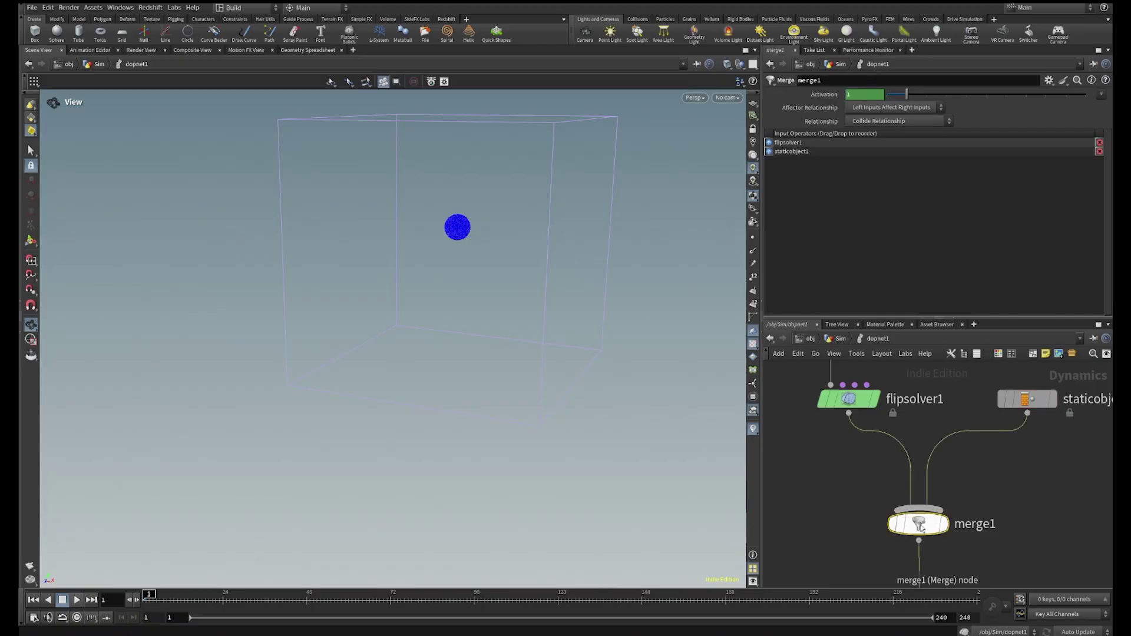
key(shift+r)
scroll(1051, 452, down, 3)
middle_drag(1047, 466, 1063, 547)
drag(1055, 496, 831, 491)
drag(928, 494, 1019, 490)
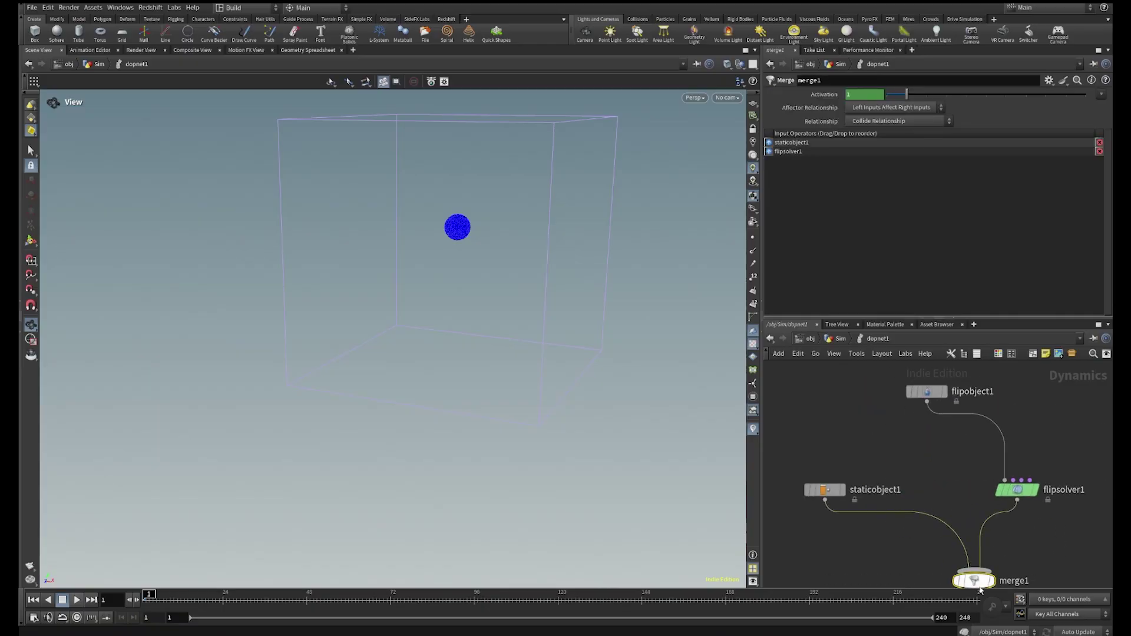
Set merge1's Affector Relationship to Mutual and reposition flipobject1 above flipsolver1
click(868, 109)
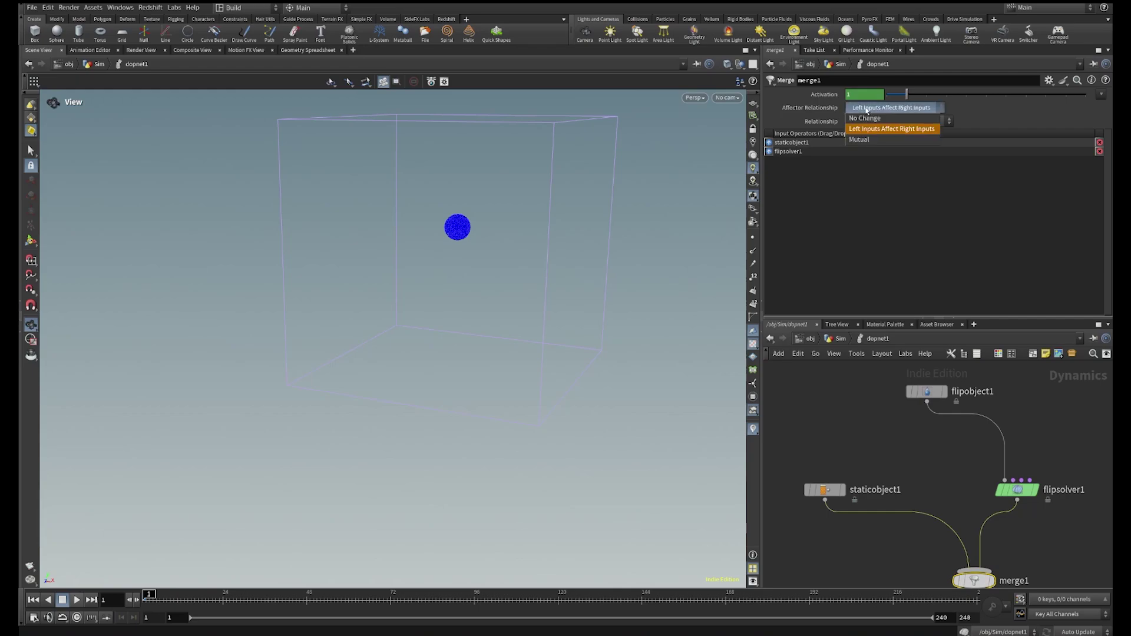
click(866, 140)
middle_drag(889, 434, 881, 492)
drag(919, 449, 906, 432)
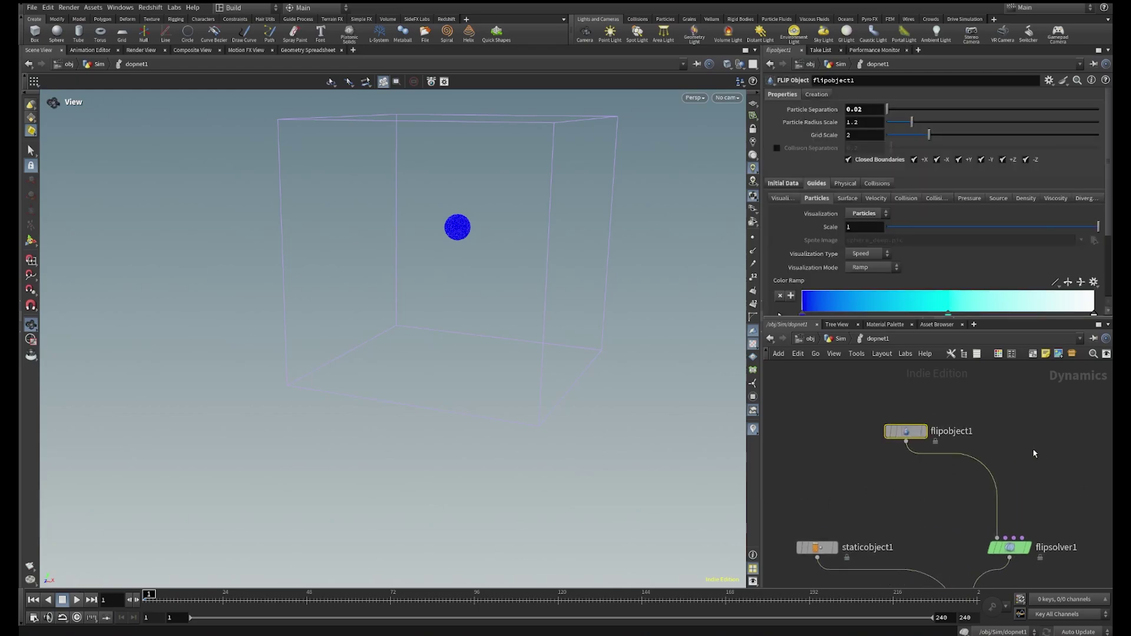
Examine staticobject1's parameters and the operators available for its SOP Path without choosing one, and review flipobject1's settings
middle_drag(1028, 502, 949, 457)
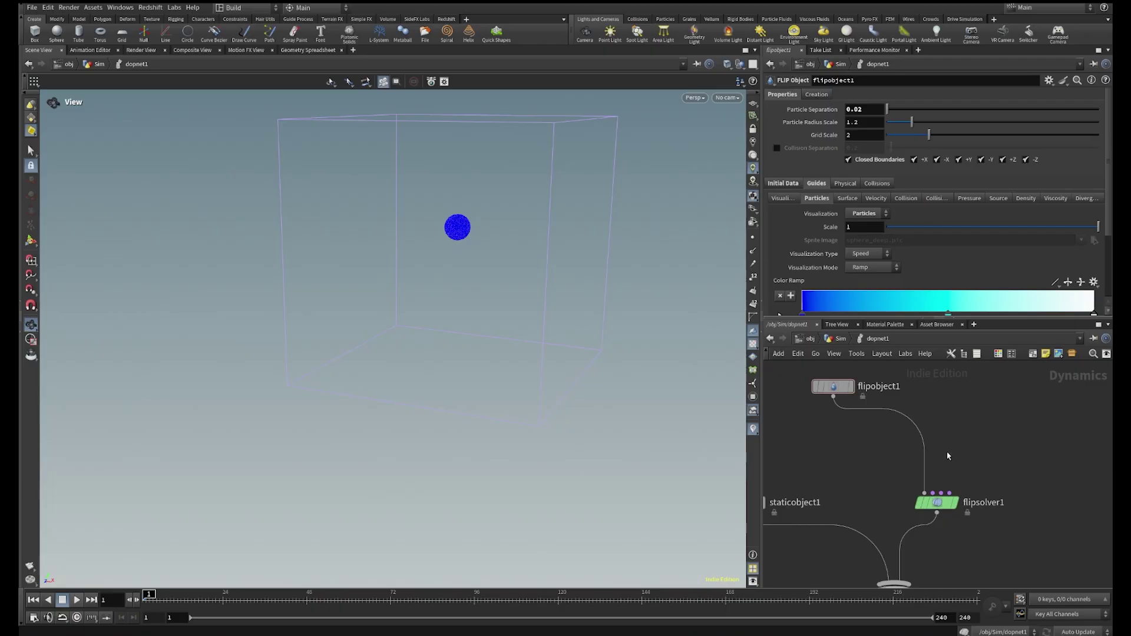
scroll(851, 479, down, 2)
middle_drag(853, 481, 983, 469)
scroll(937, 478, up, 2)
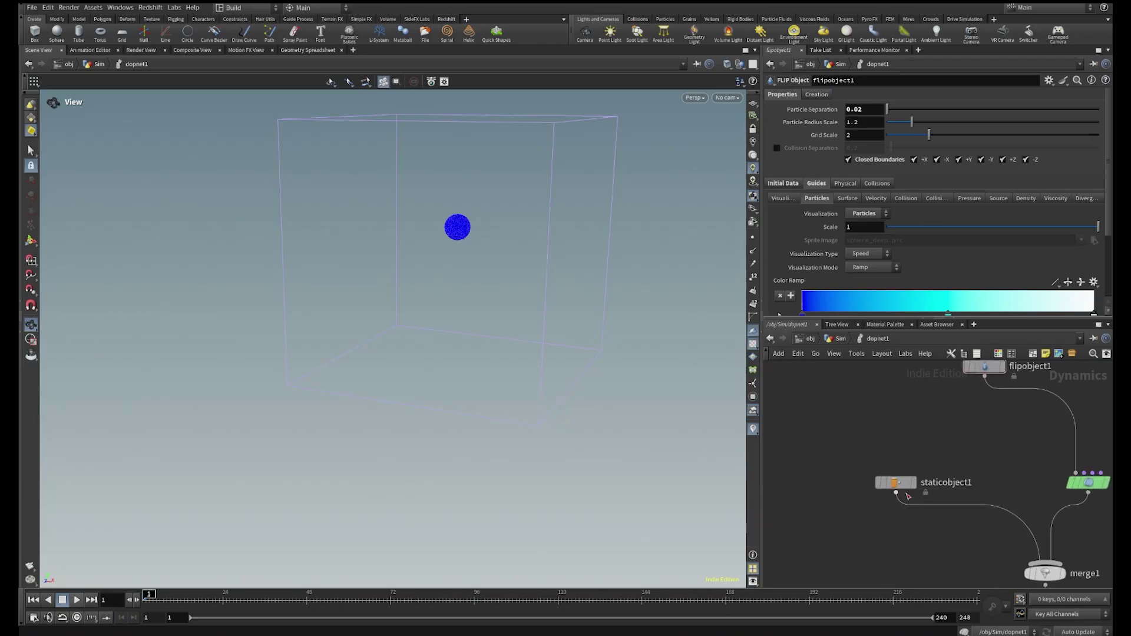
click(899, 485)
scroll(922, 184, up, 5)
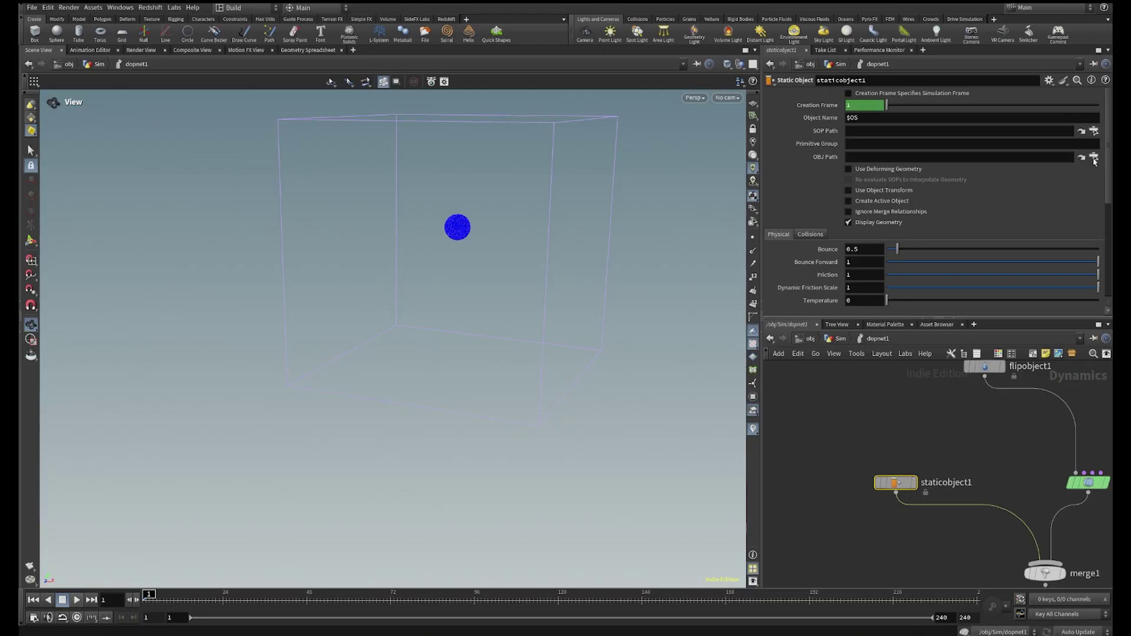
click(1095, 131)
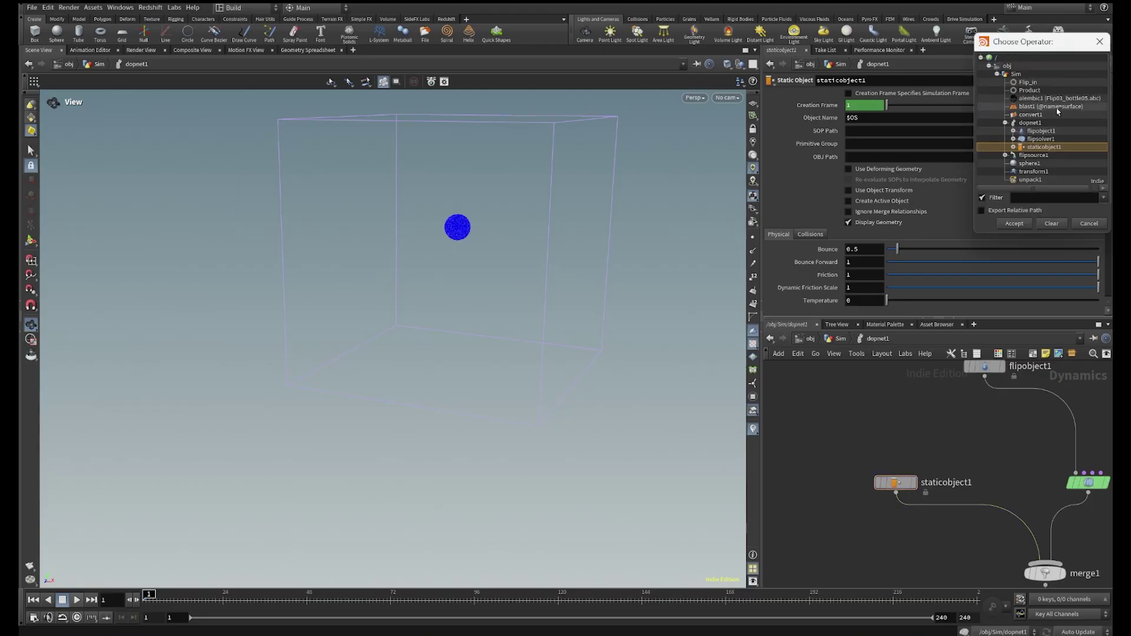
click(1088, 224)
scroll(874, 256, down, 2)
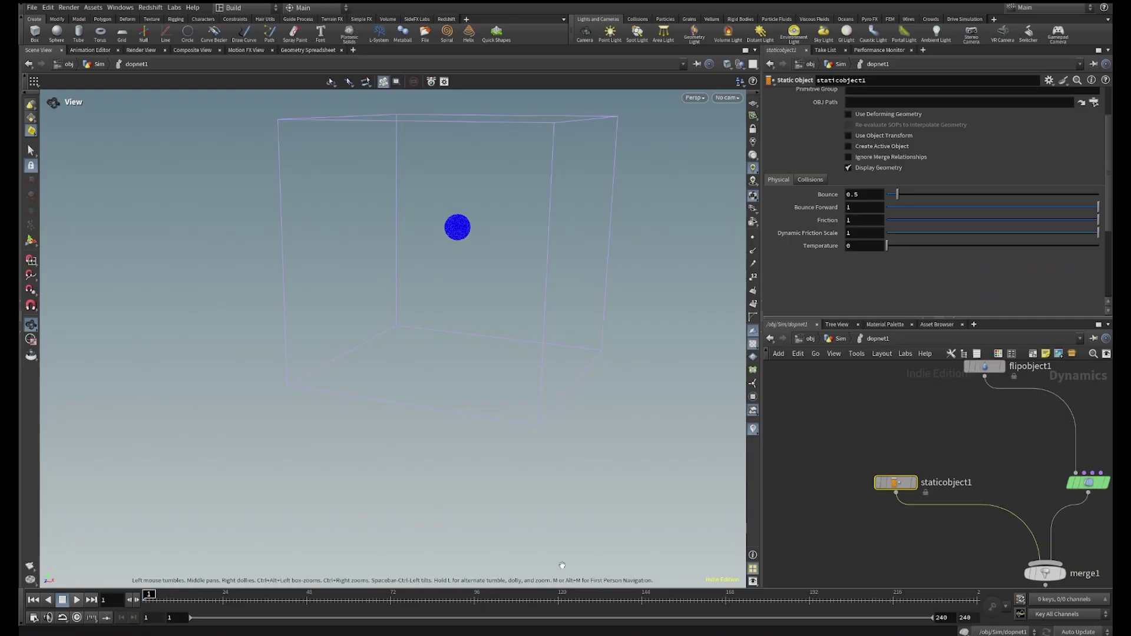
middle_drag(971, 455, 927, 507)
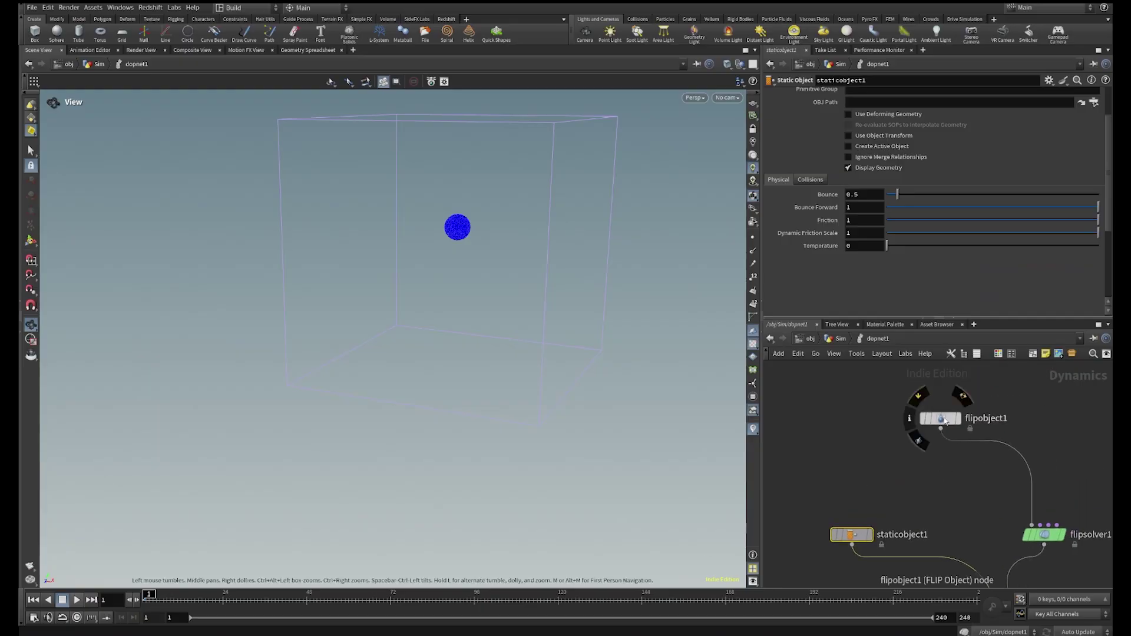
click(941, 418)
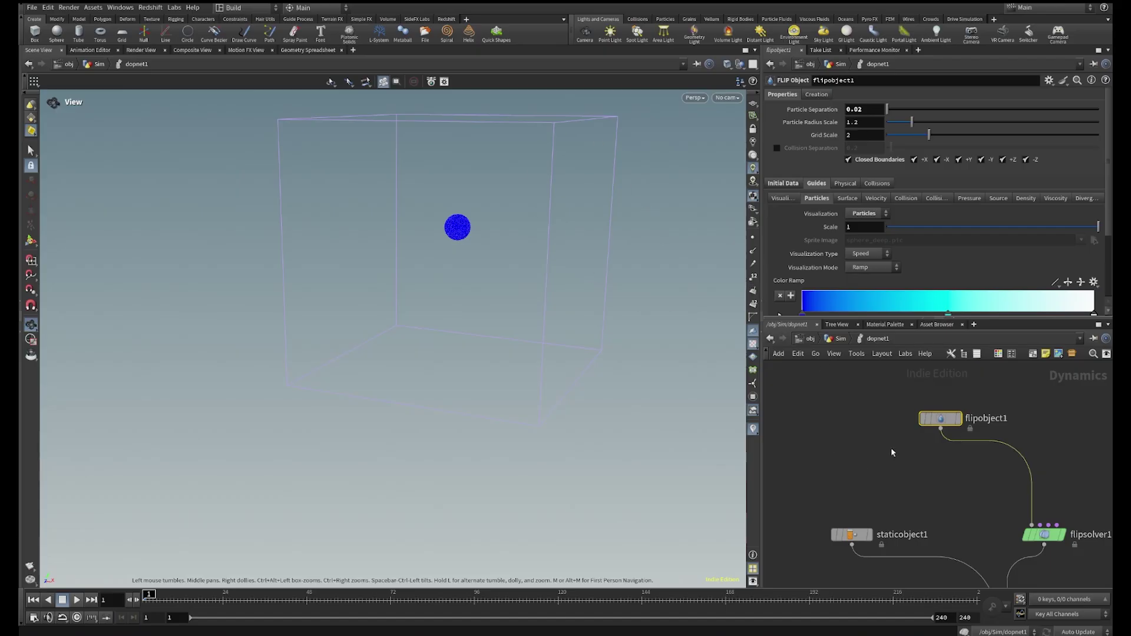
Return to the Sim network, move the Product null away from transform1, and display transform1 to inspect the bottle geometry
click(844, 345)
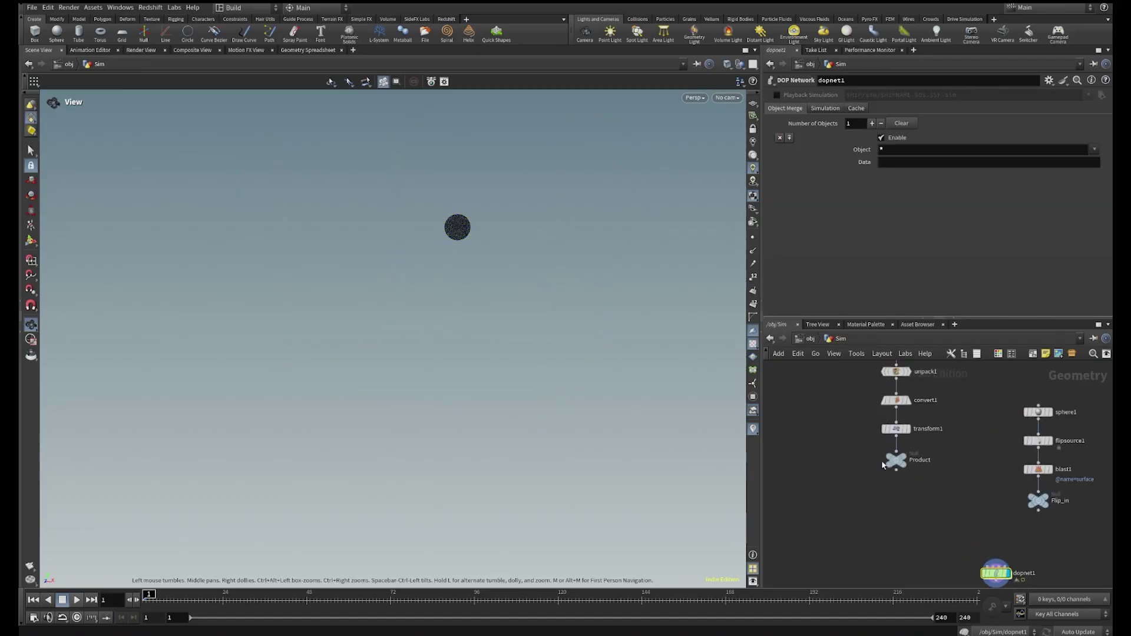
drag(872, 484, 801, 552)
middle_drag(918, 429, 918, 464)
scroll(918, 464, up, 3)
click(913, 459)
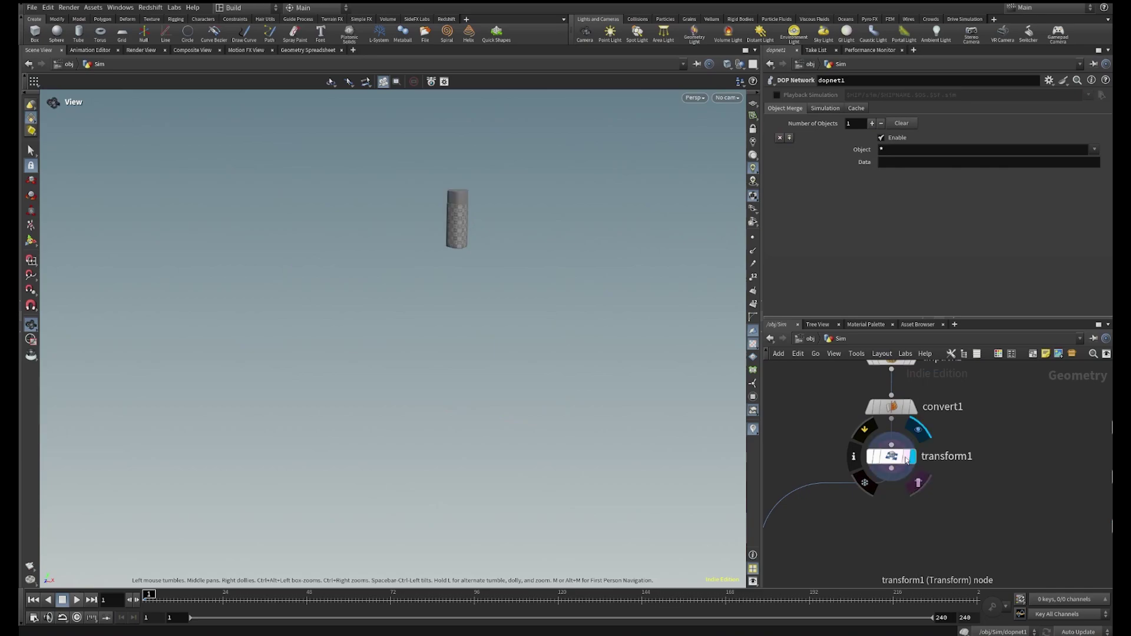
click(893, 457)
scroll(513, 283, up, 10)
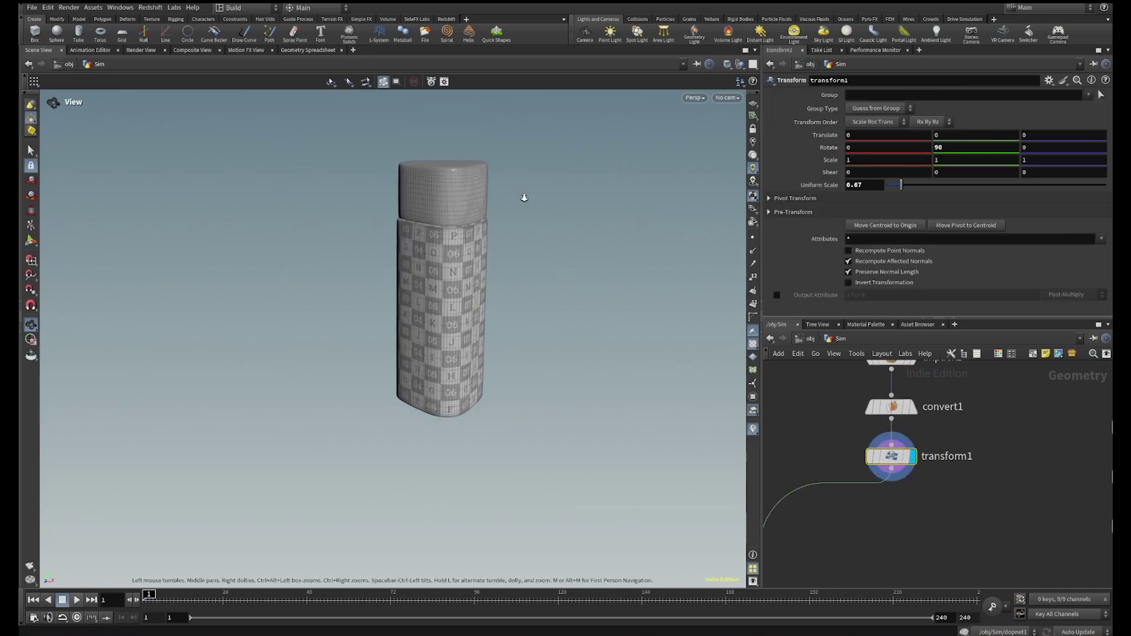
drag(407, 246, 353, 253)
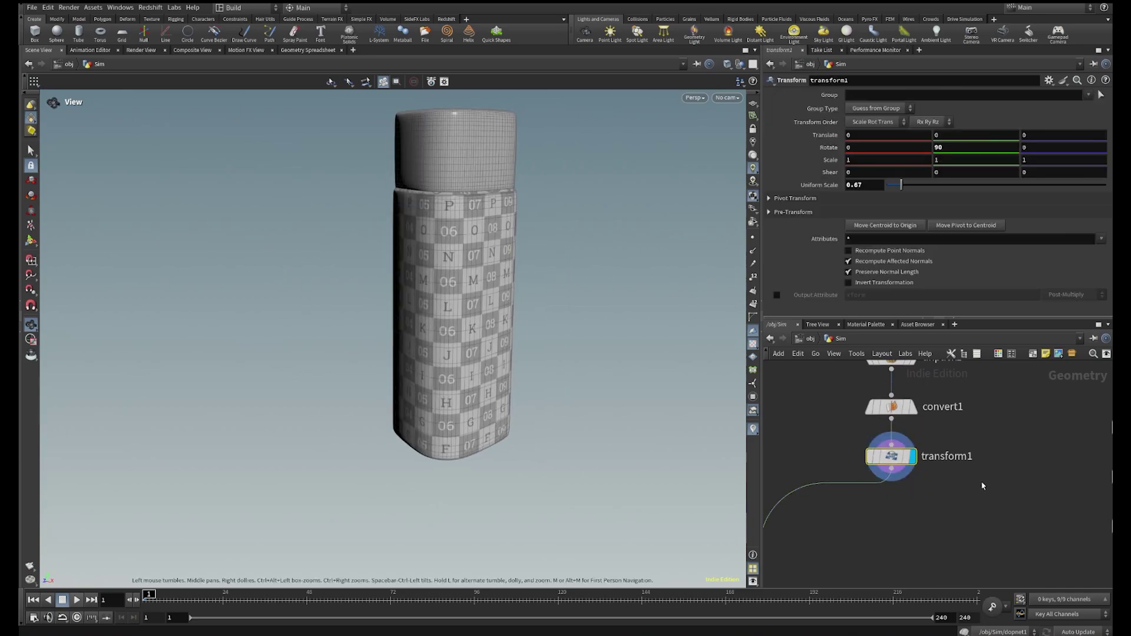
Insert a Collision Source node between transform1 and the Product null, placed just below transform1
mouse_move(898, 461)
scroll(899, 461, down, 4)
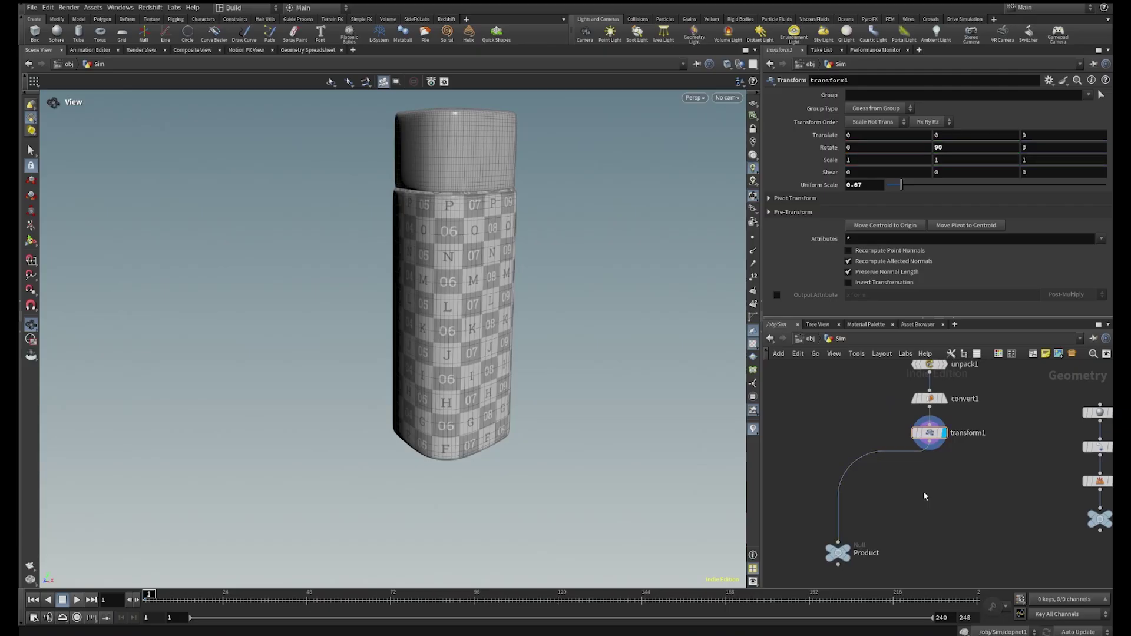
key(Tab)
text(colliso)
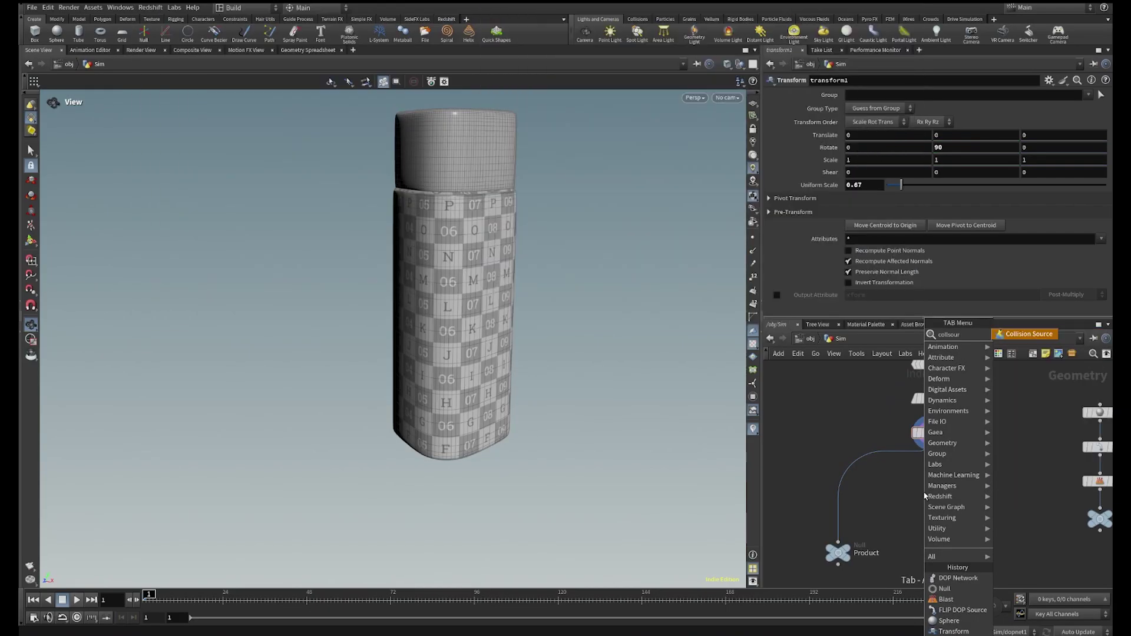
key(Return)
click(872, 468)
drag(874, 468, 928, 475)
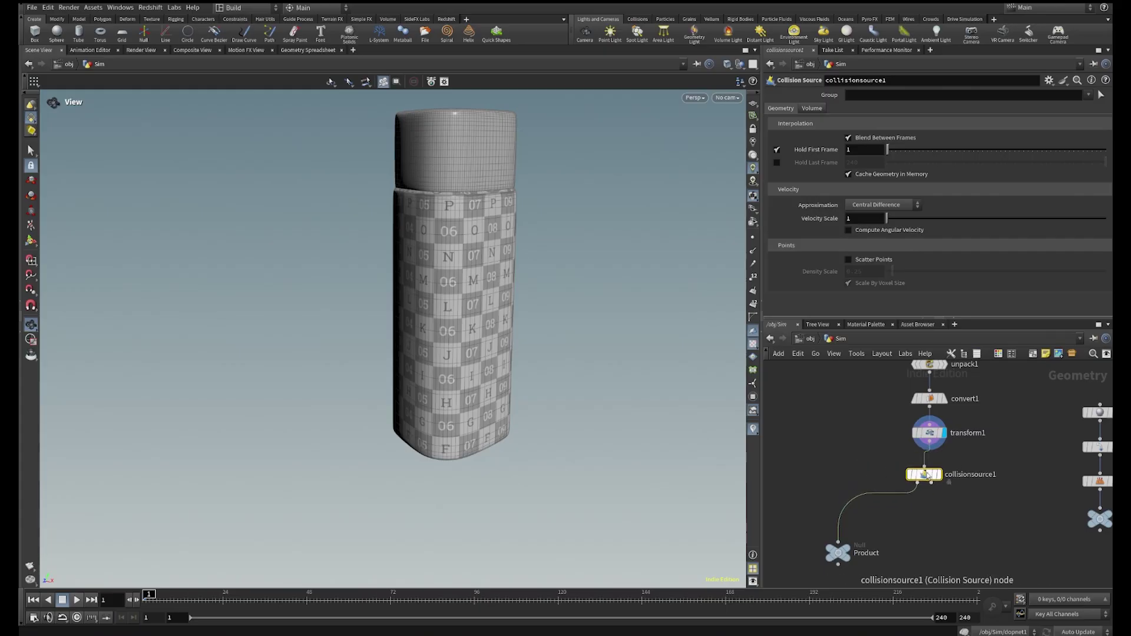
scroll(928, 475, up, 2)
scroll(928, 476, down, 2)
middle_drag(940, 497, 961, 425)
scroll(864, 441, up, 1)
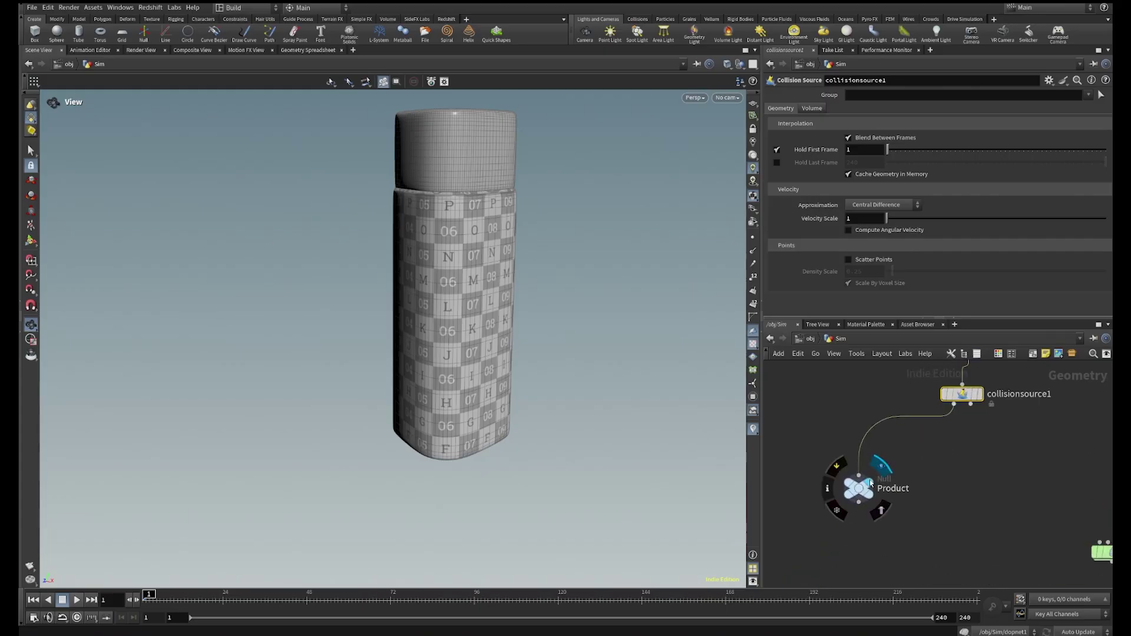
Add a null on collisionsource1's second output and display it to view the bottle's collision volume
click(861, 488)
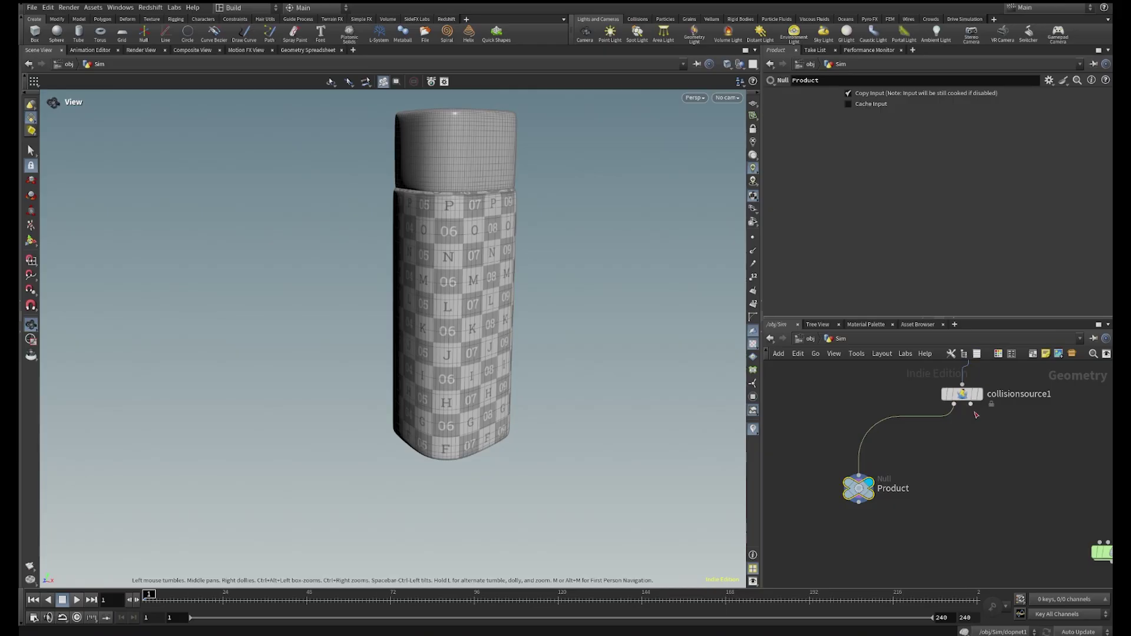
drag(970, 404, 991, 497)
key(Tab)
text(null)
key(Return)
key(Return)
scroll(994, 496, up, 2)
click(1019, 461)
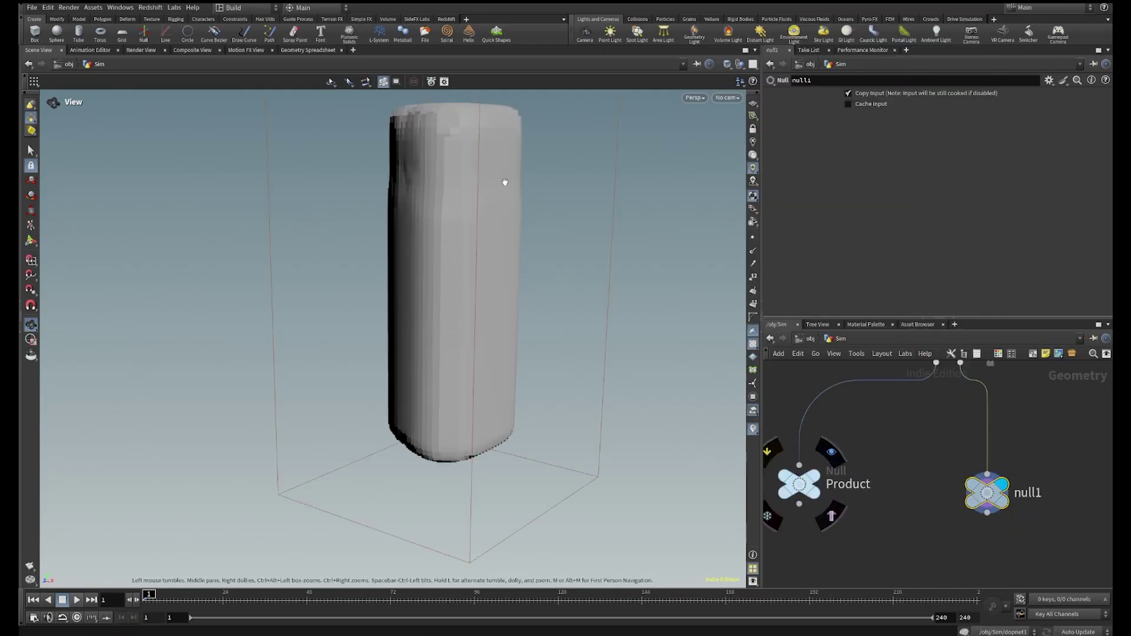
right_drag(419, 221, 417, 300)
middle_drag(490, 246, 605, 360)
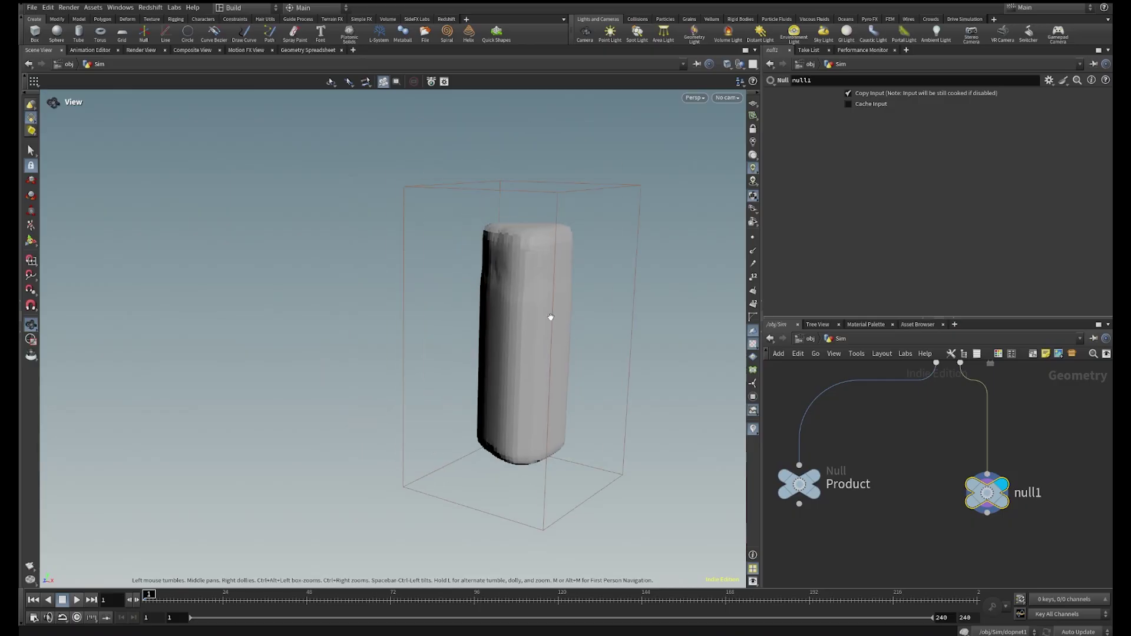
Rename the Product null as Poly
scroll(955, 419, down, 1)
middle_drag(955, 416, 990, 408)
scroll(920, 462, up, 2)
double_click(890, 468)
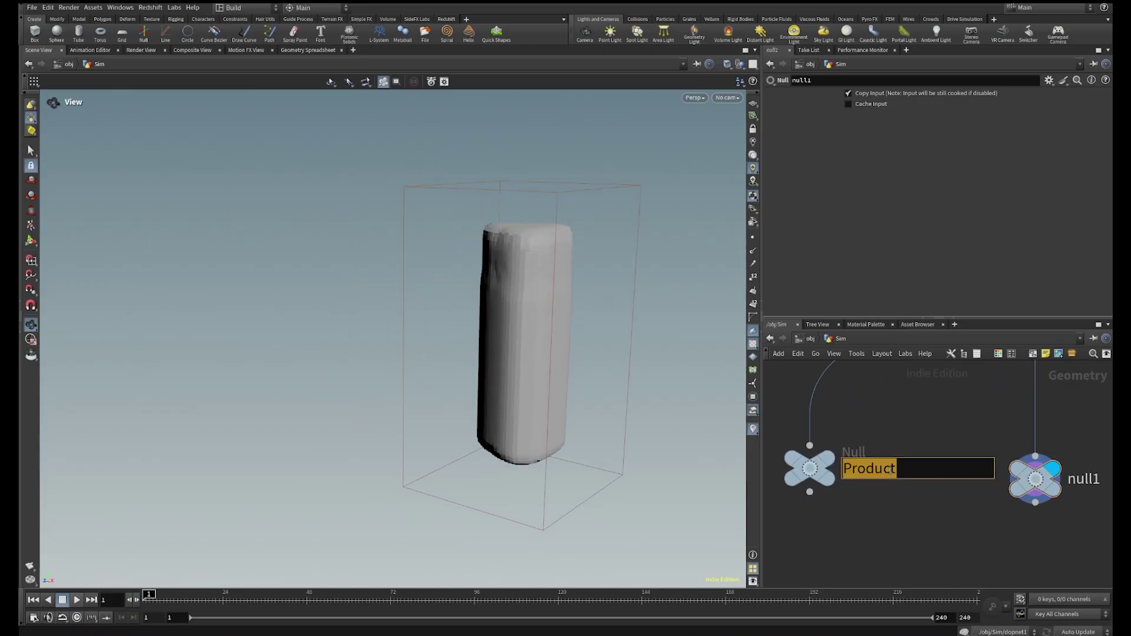
text(Poly)
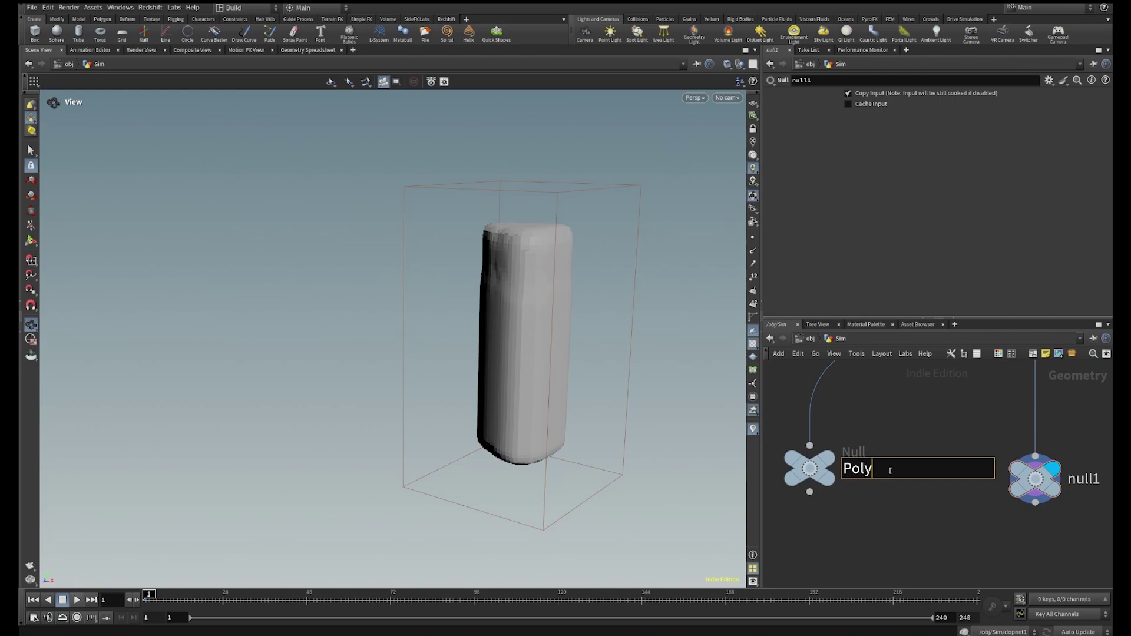
key(Return)
Rename the null on collisionsource1's second output as Vol
middle_drag(1089, 477, 1010, 471)
double_click(1010, 471)
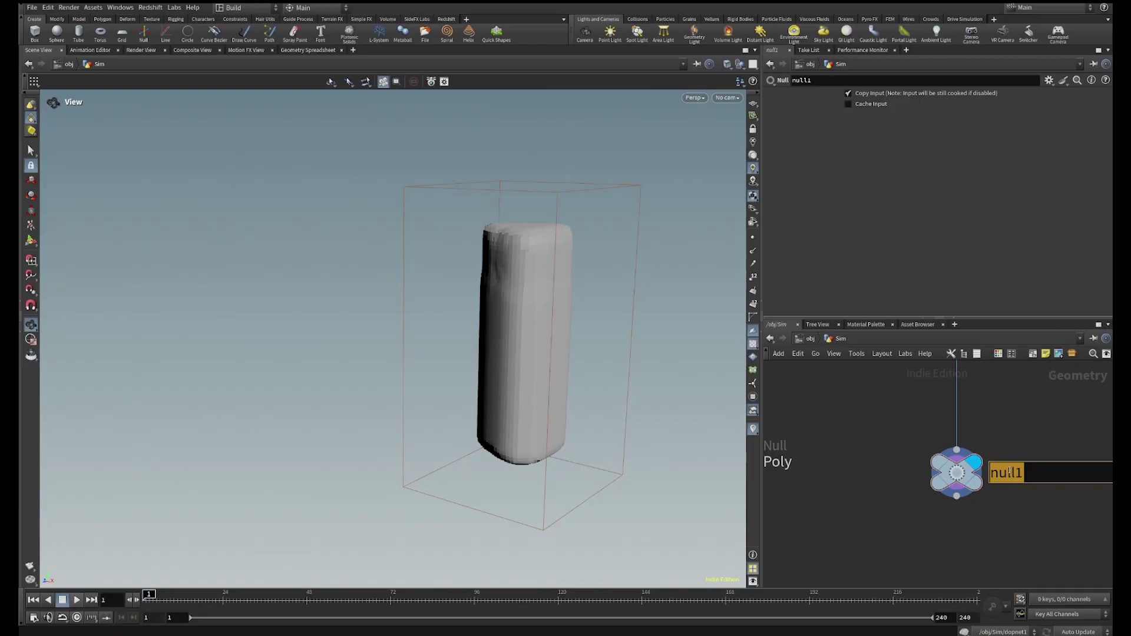
text(Vol)
key(Return)
scroll(1036, 511, down, 5)
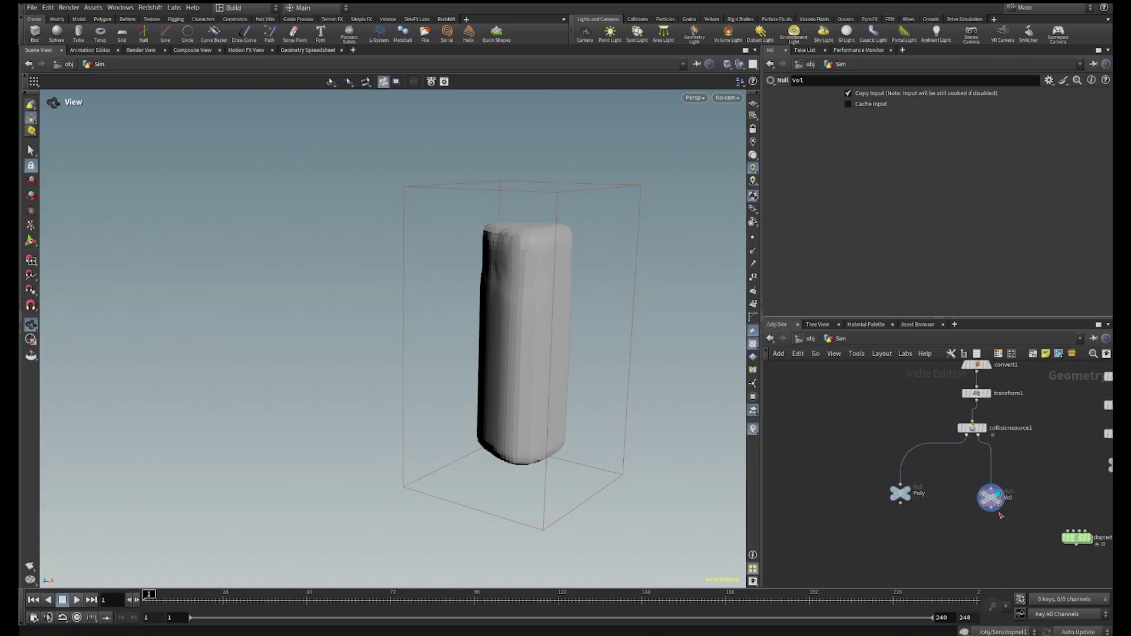
Examine the collision volume up close, and display the Poly null to inspect the bottle mesh
middle_drag(971, 445, 980, 468)
scroll(980, 467, up, 4)
click(986, 442)
middle_drag(1082, 455, 981, 452)
right_drag(568, 333, 606, 248)
scroll(864, 540, down, 3)
middle_drag(864, 539, 957, 472)
scroll(902, 486, up, 4)
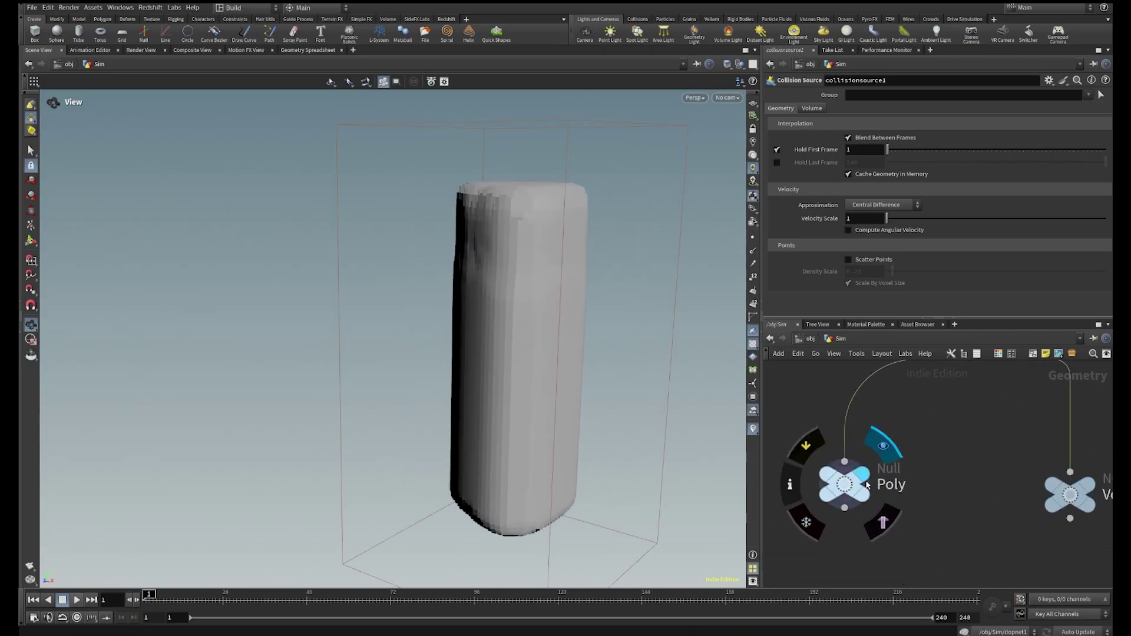
click(881, 485)
drag(561, 327, 503, 270)
drag(511, 316, 616, 312)
scroll(996, 399, down, 3)
middle_drag(1017, 432, 896, 444)
scroll(906, 448, up, 3)
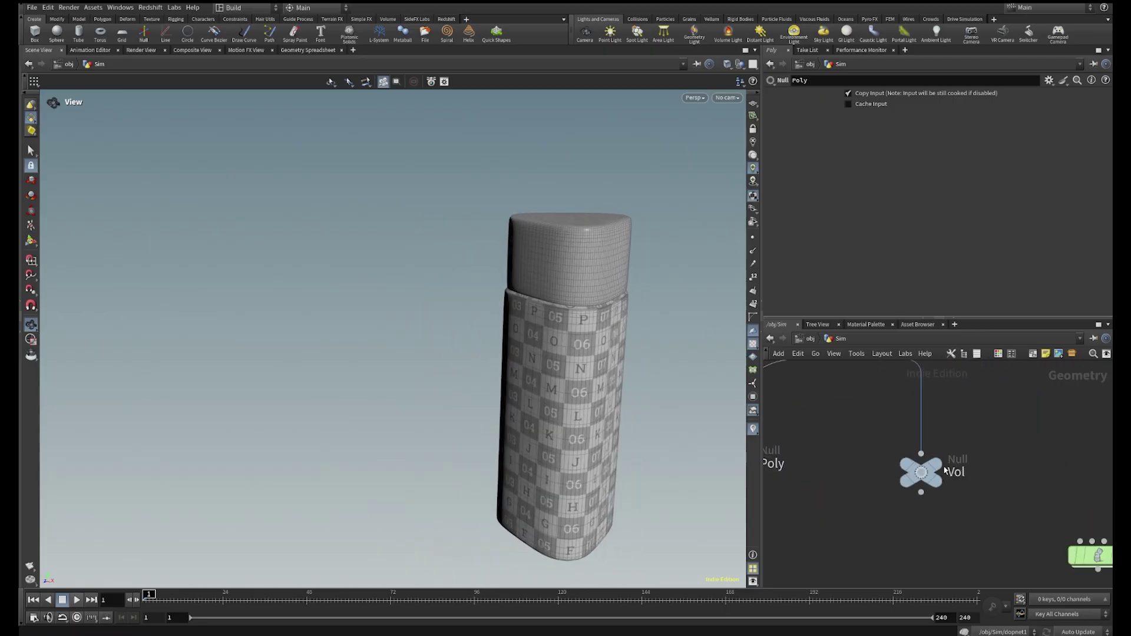
Review collisionsource1's volume settings and compare the Vol output's shape with the Poly mesh
click(936, 464)
click(922, 492)
scroll(995, 429, down, 3)
middle_drag(994, 426, 1016, 514)
key(Escape)
click(941, 452)
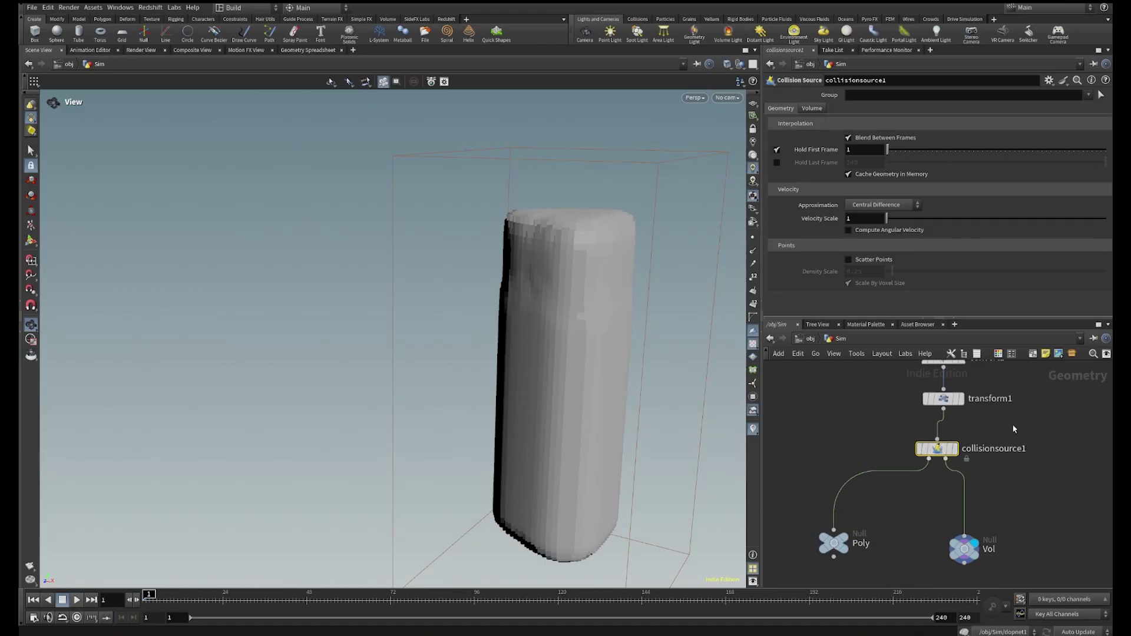
click(813, 108)
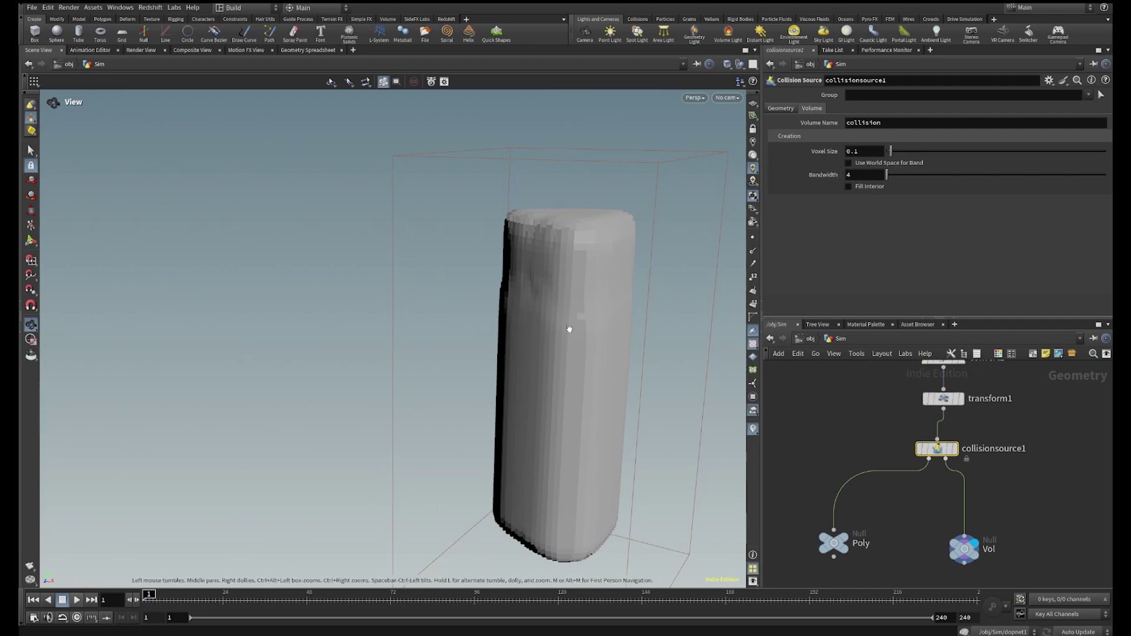
drag(568, 335, 551, 300)
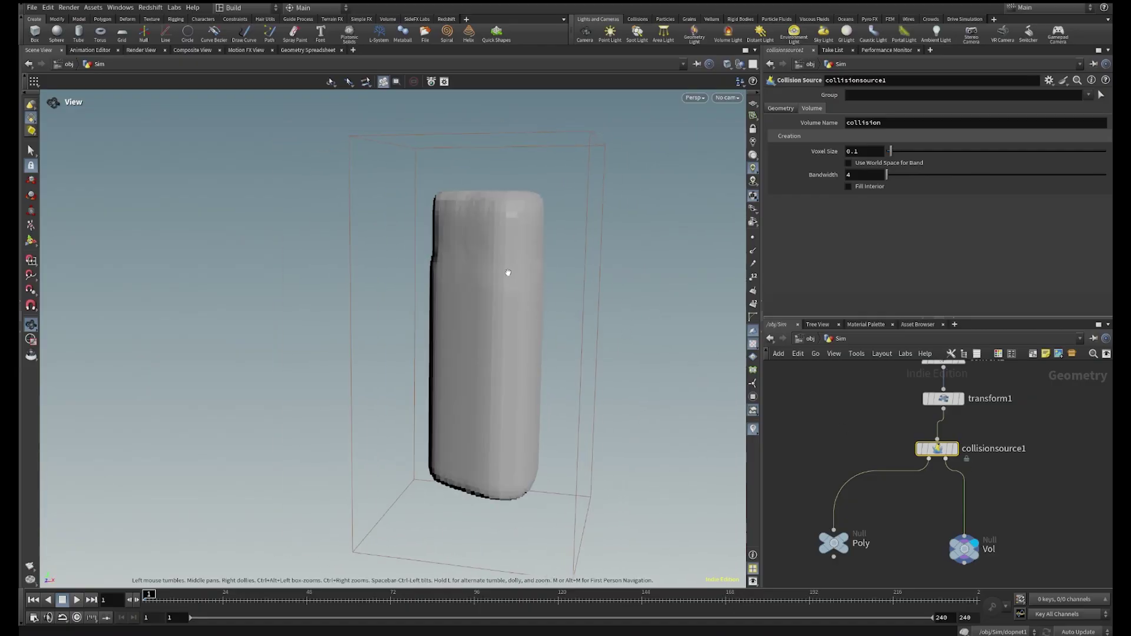
click(848, 543)
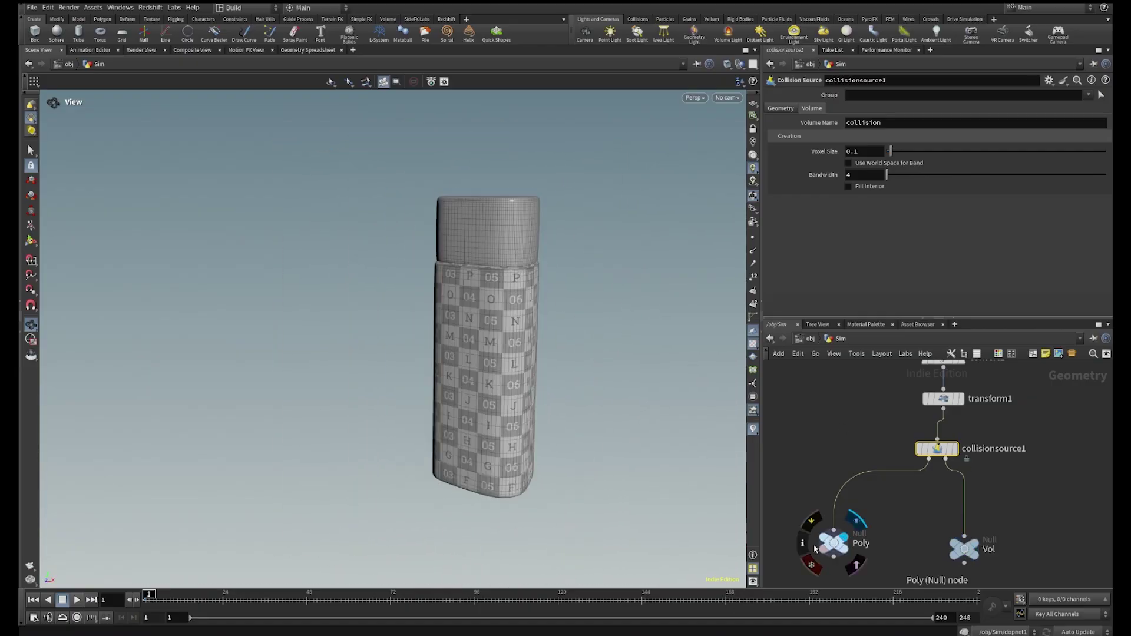
drag(911, 556, 797, 504)
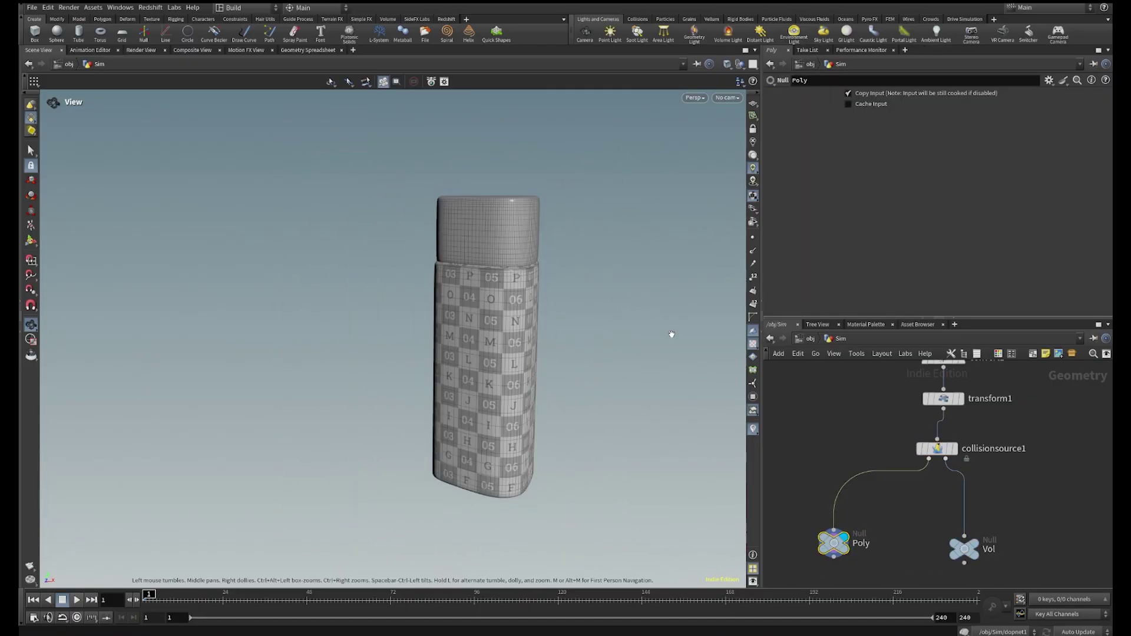
click(989, 551)
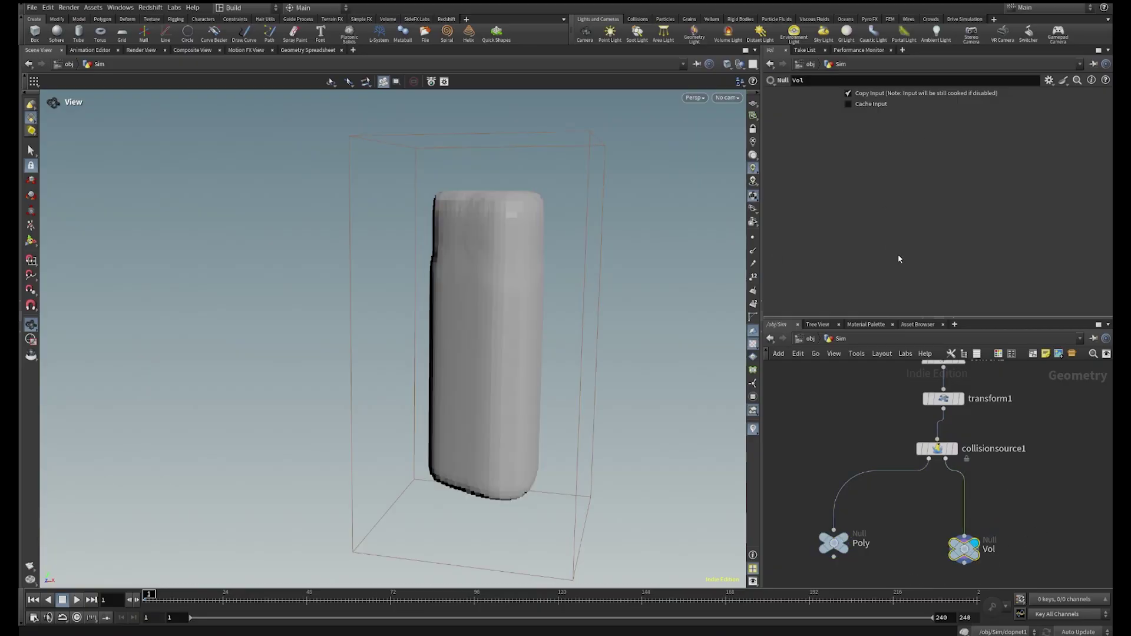
Set collisionsource1's Voxel Size to 0.025 and compare the bottle cap in the Poly and Vol outputs
click(937, 449)
double_click(866, 149)
text(0.025)
key(Return)
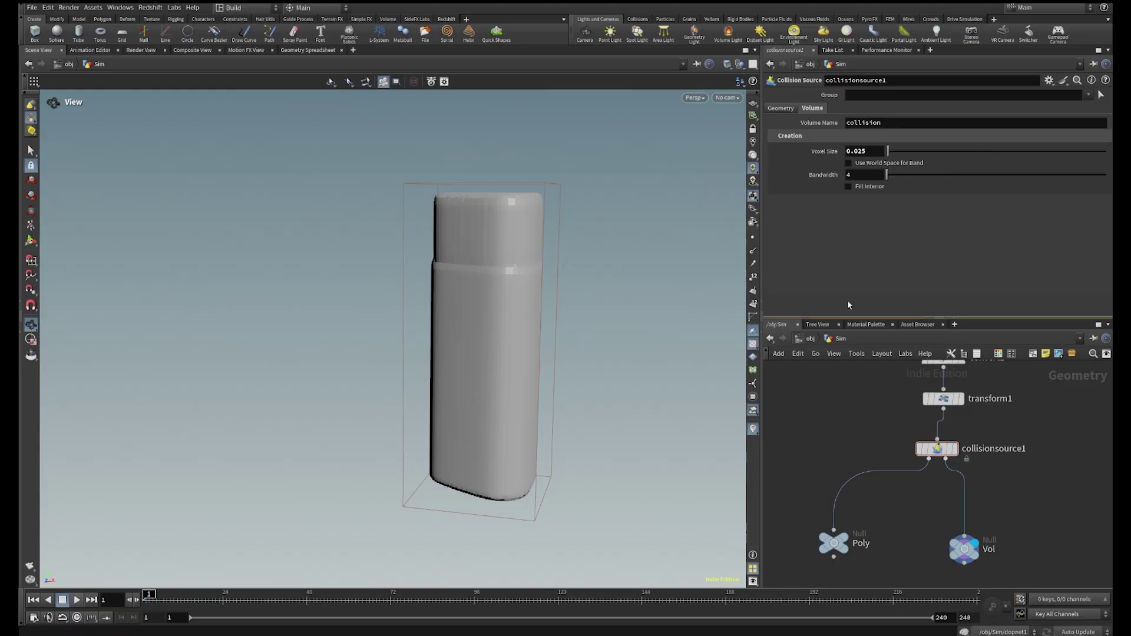
middle_drag(491, 252, 611, 290)
drag(611, 291, 611, 277)
right_drag(611, 277, 757, 122)
click(856, 521)
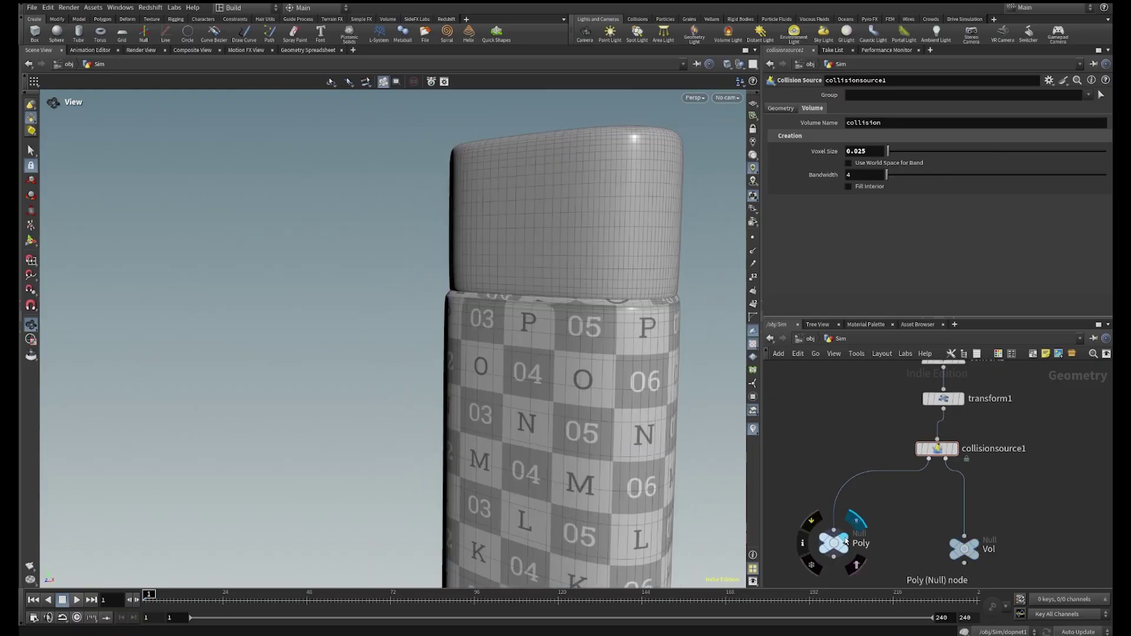
click(976, 549)
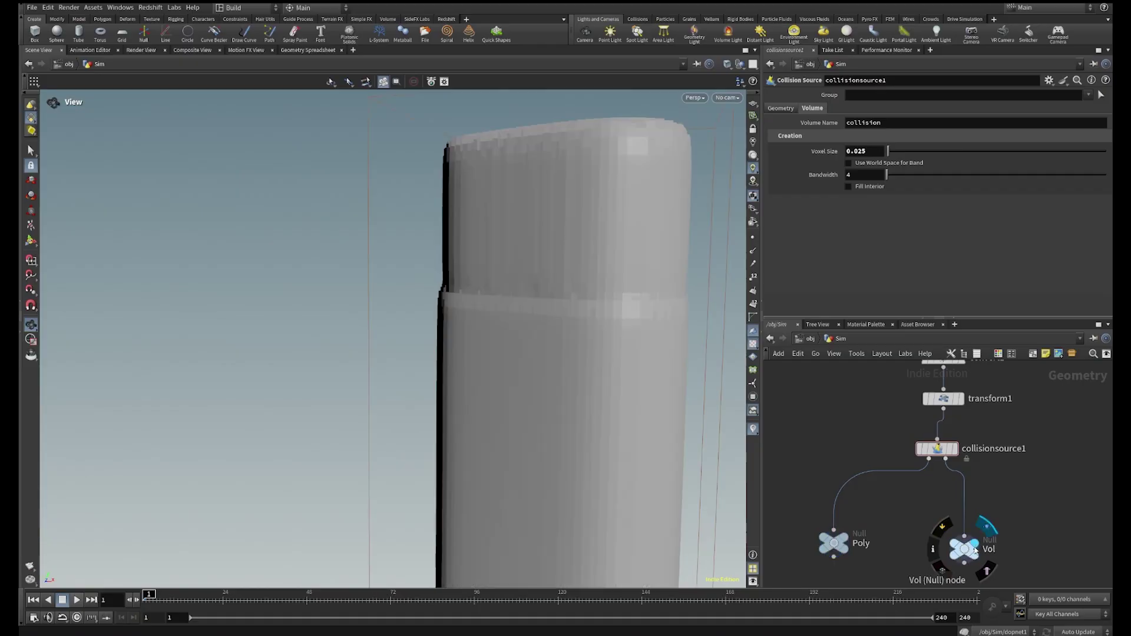
click(969, 559)
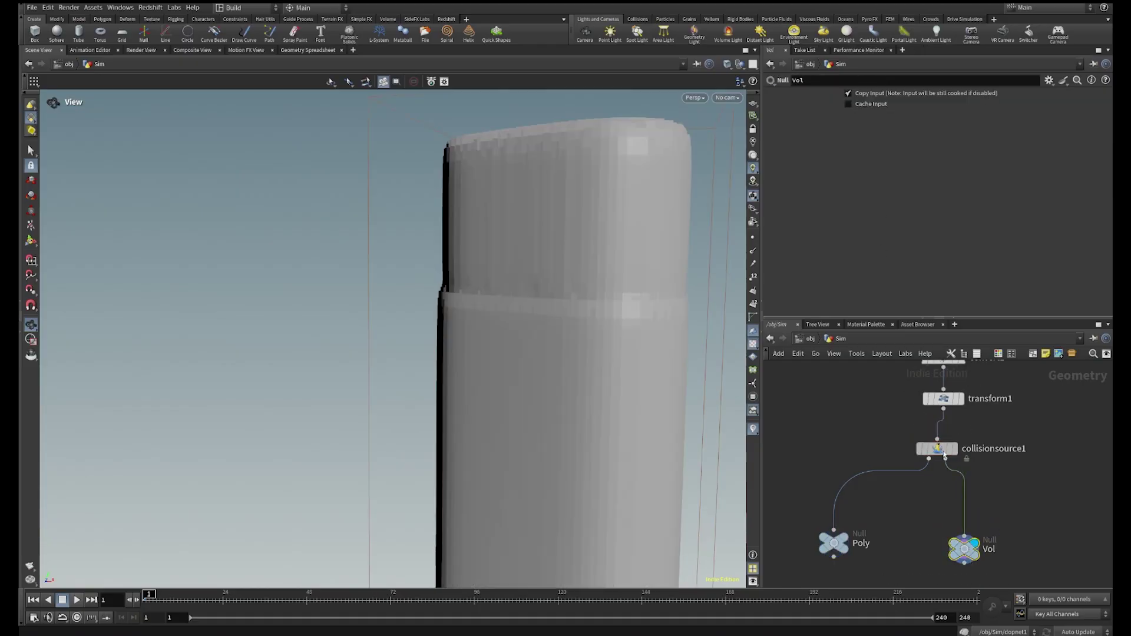
Set collisionsource1's Voxel Size to 0.01 and check the refined bottle volume
click(938, 450)
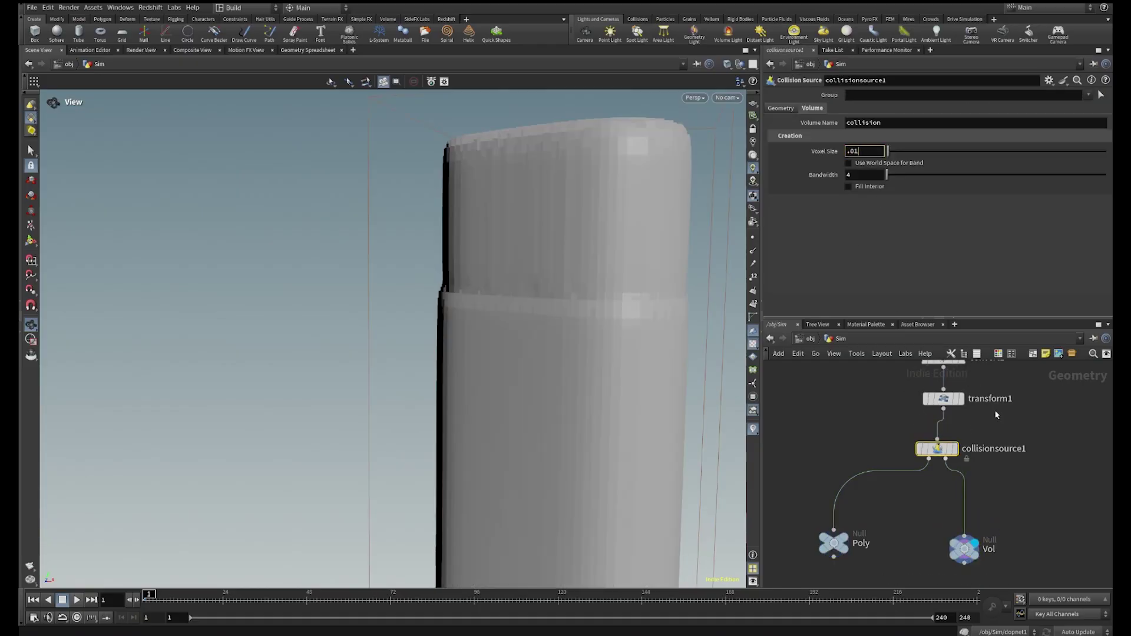
text(.01)
key(Return)
drag(700, 323, 648, 277)
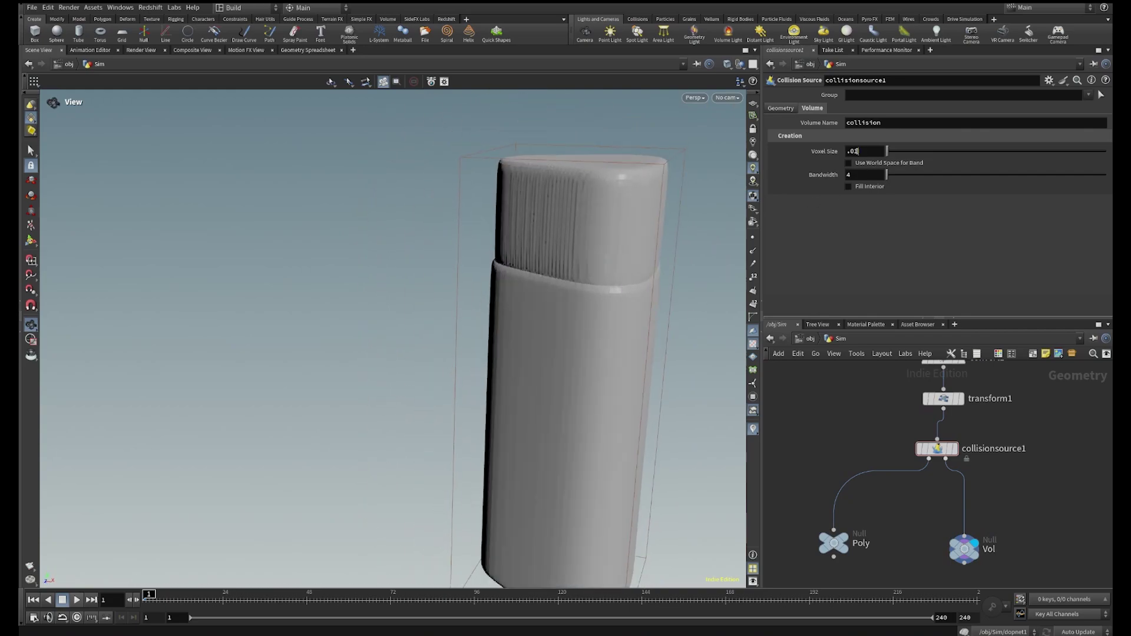
Set collisionsource1's Voxel Size to 0.0085 and inspect the bottle volume from several angles
text(.0085)
key(Return)
drag(472, 221, 502, 228)
scroll(503, 228, up, 5)
drag(575, 236, 594, 418)
drag(511, 269, 605, 271)
right_drag(604, 271, 516, 418)
drag(516, 418, 451, 293)
Inside dopnet1, set staticobject1's SOP Path to /obj/Sim/Poly
scroll(931, 423, down, 5)
middle_drag(996, 494, 951, 468)
scroll(933, 482, up, 5)
double_click(930, 483)
scroll(942, 492, down, 2)
scroll(919, 468, up, 4)
click(867, 512)
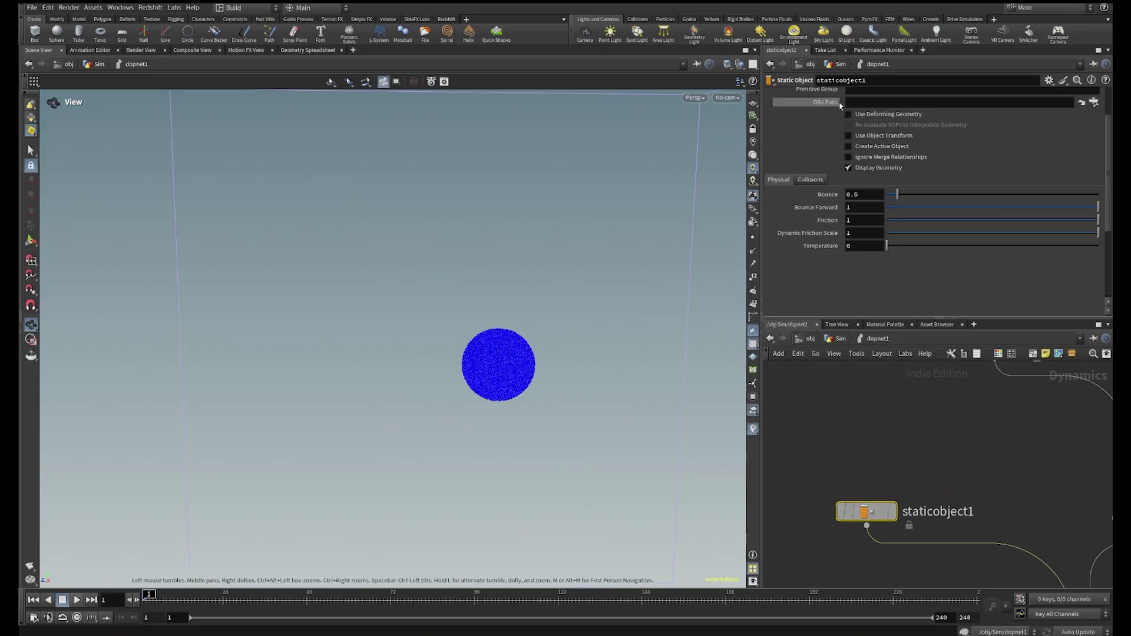
click(1082, 130)
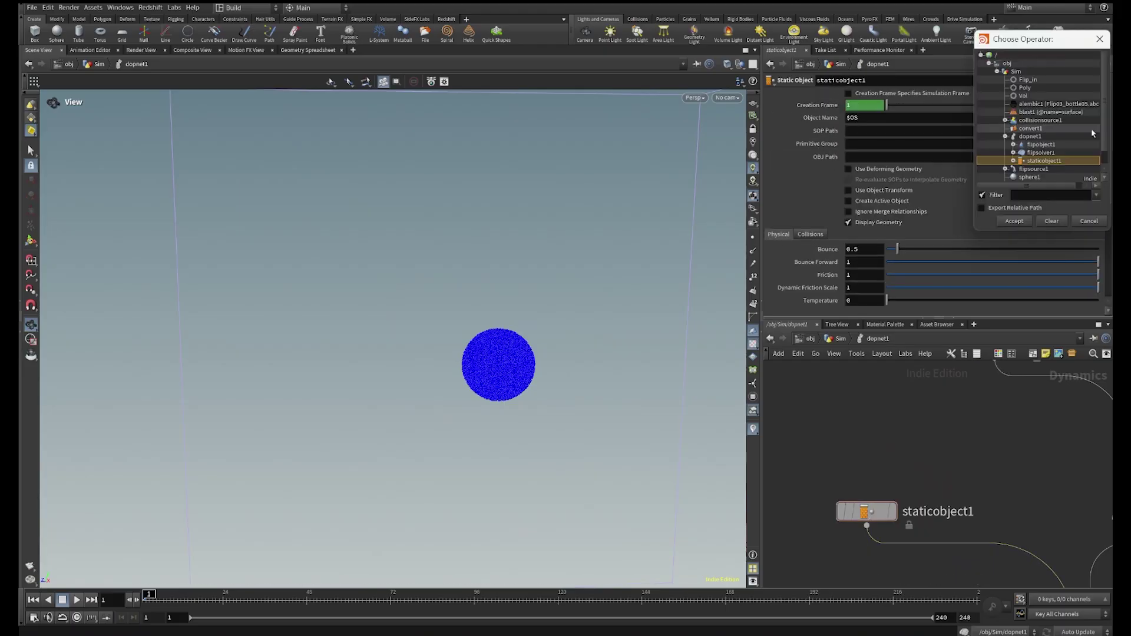
double_click(1034, 87)
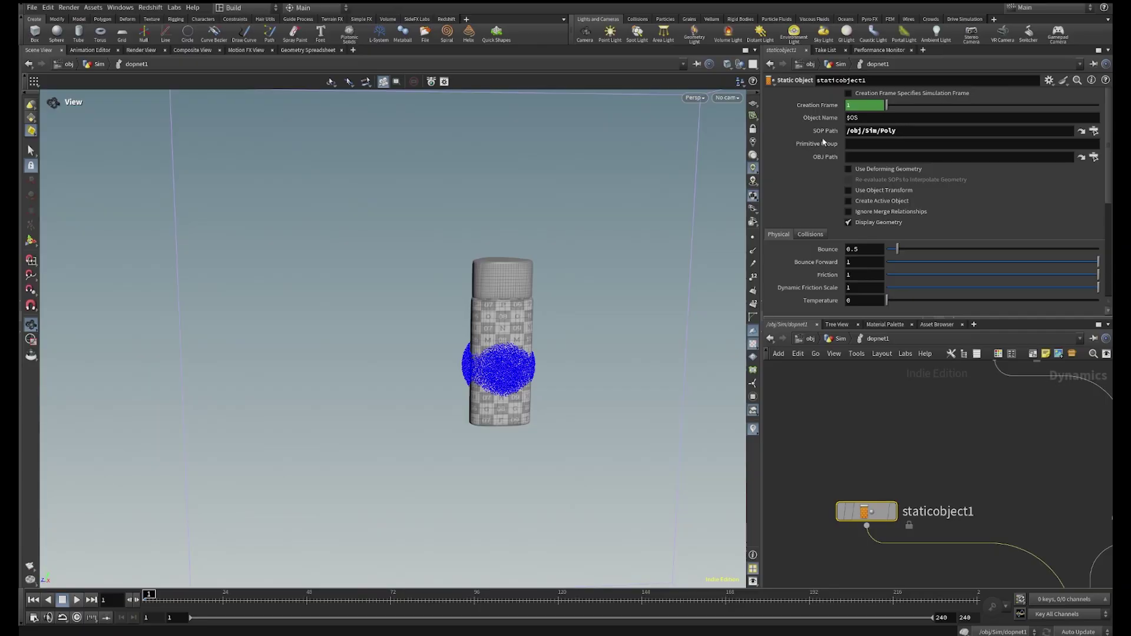
right_drag(493, 360, 615, 235)
Set staticobject1's collision volume mode to Volume Sample and its Proxy Volume to /obj/Sim/Vol
scroll(821, 264, down, 2)
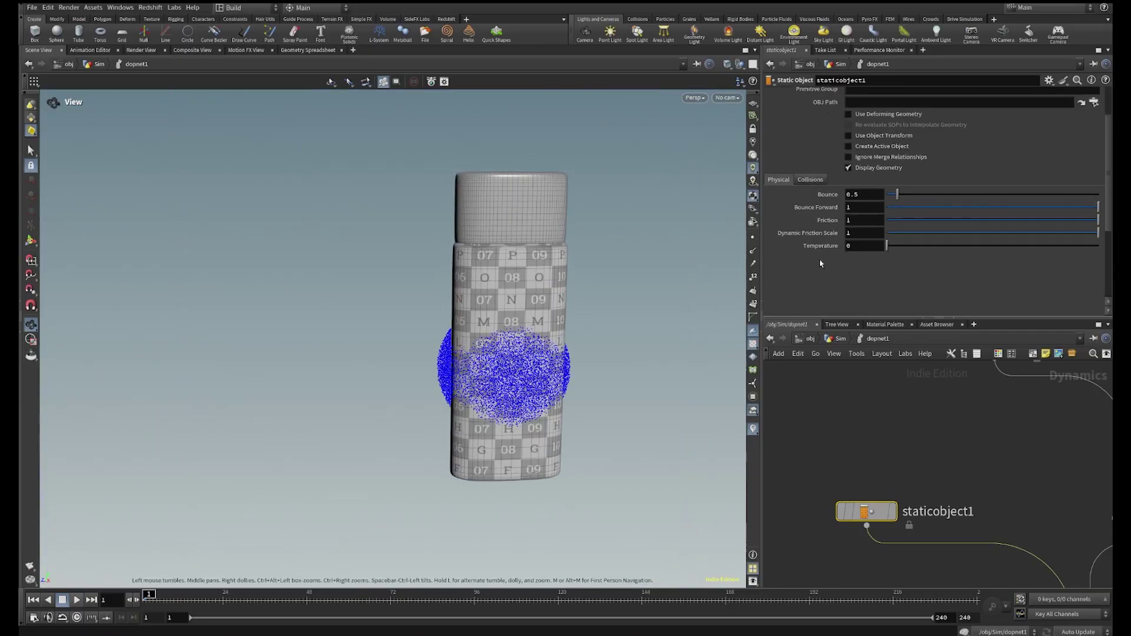
click(811, 180)
scroll(855, 189, down, 3)
click(890, 171)
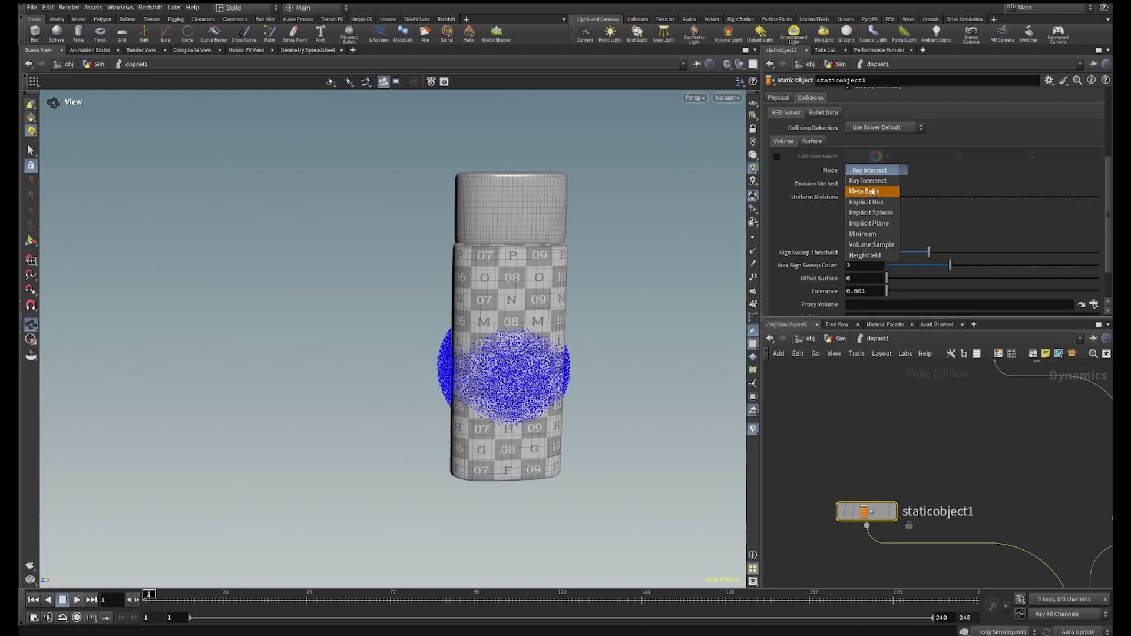
click(871, 244)
scroll(873, 283, down, 2)
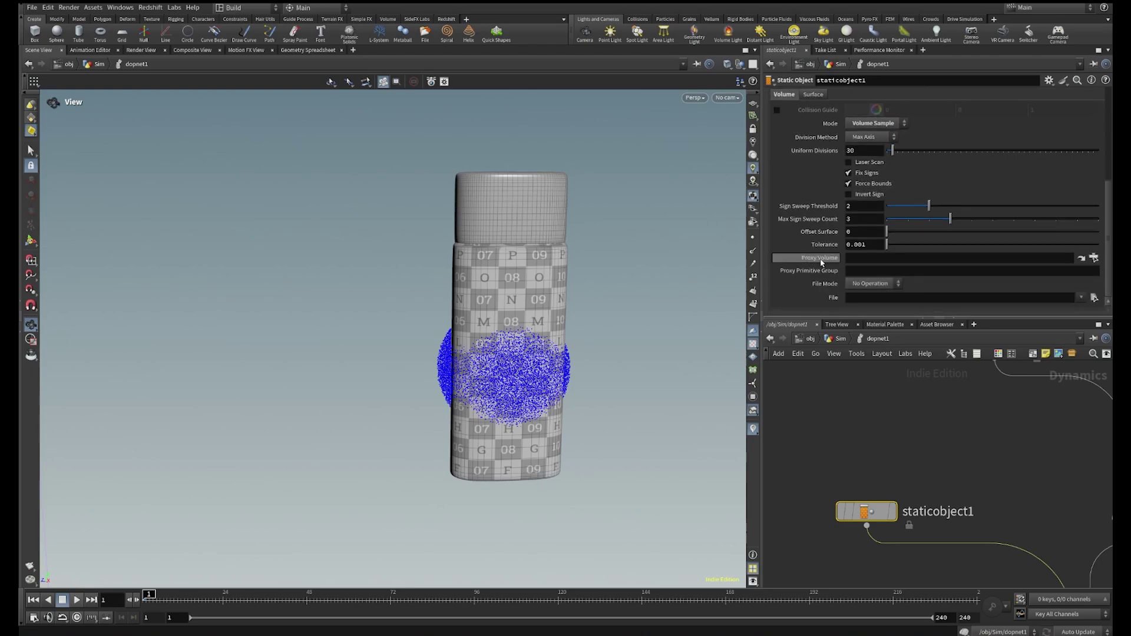
click(1094, 258)
click(1023, 226)
click(1014, 352)
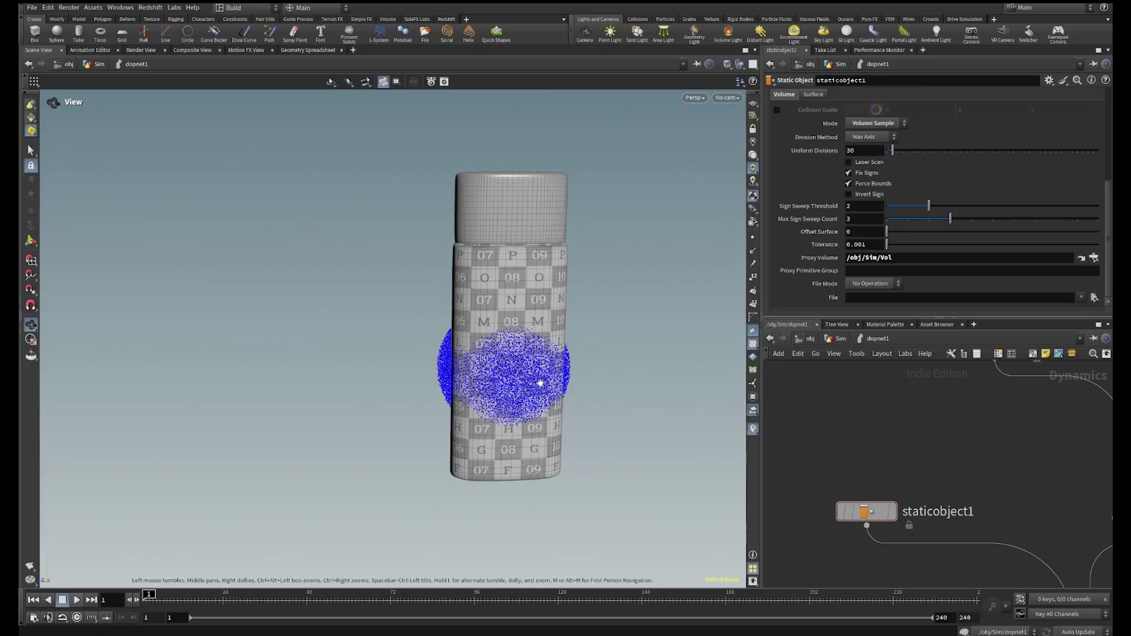
Turn off staticobject1's Display Geometry and enable its Collision Guide to inspect the collision shape
scroll(847, 215, up, 7)
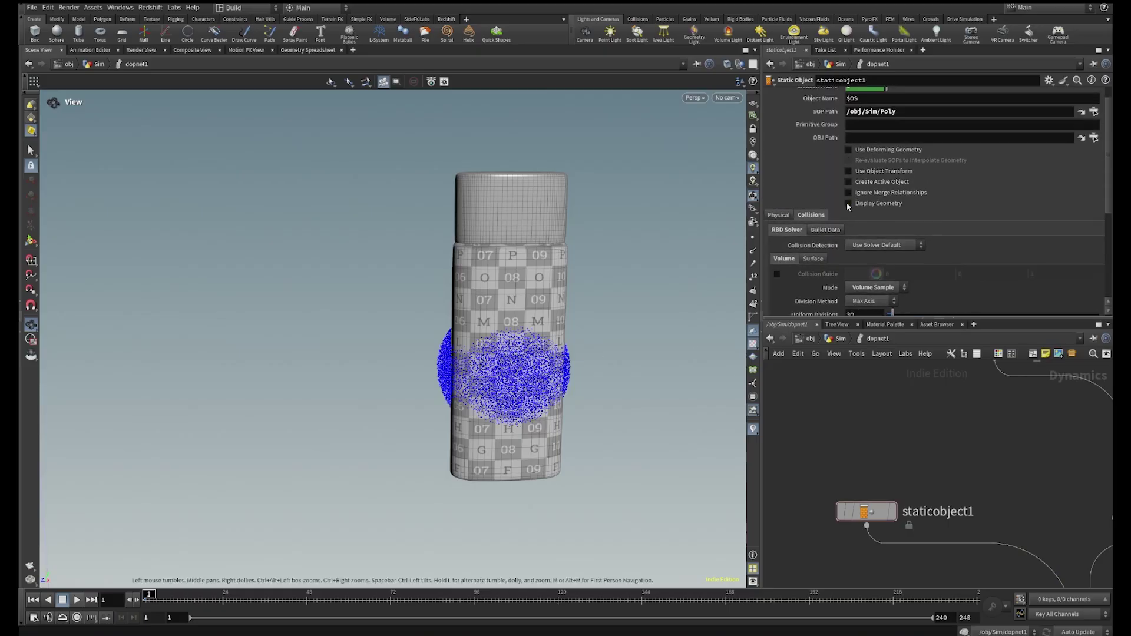
click(848, 203)
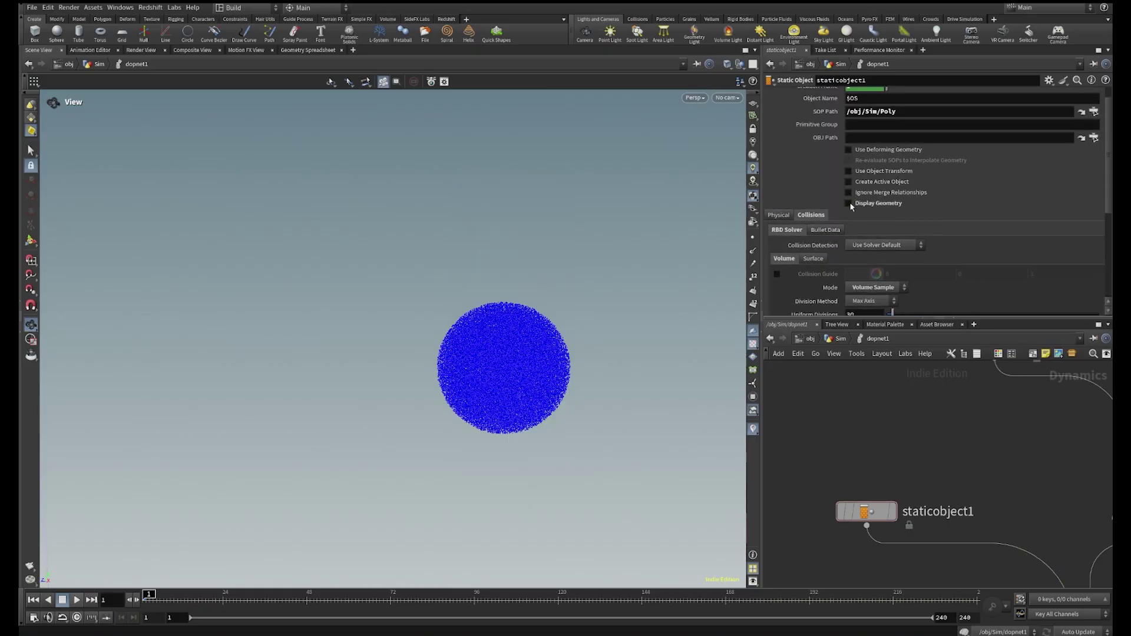
click(778, 275)
drag(507, 298, 393, 371)
right_drag(394, 370, 108, 411)
drag(413, 369, 636, 265)
right_drag(639, 266, 877, 34)
middle_drag(440, 310, 588, 245)
drag(589, 245, 560, 275)
right_drag(560, 275, 512, 372)
drag(513, 371, 574, 365)
scroll(810, 276, up, 1)
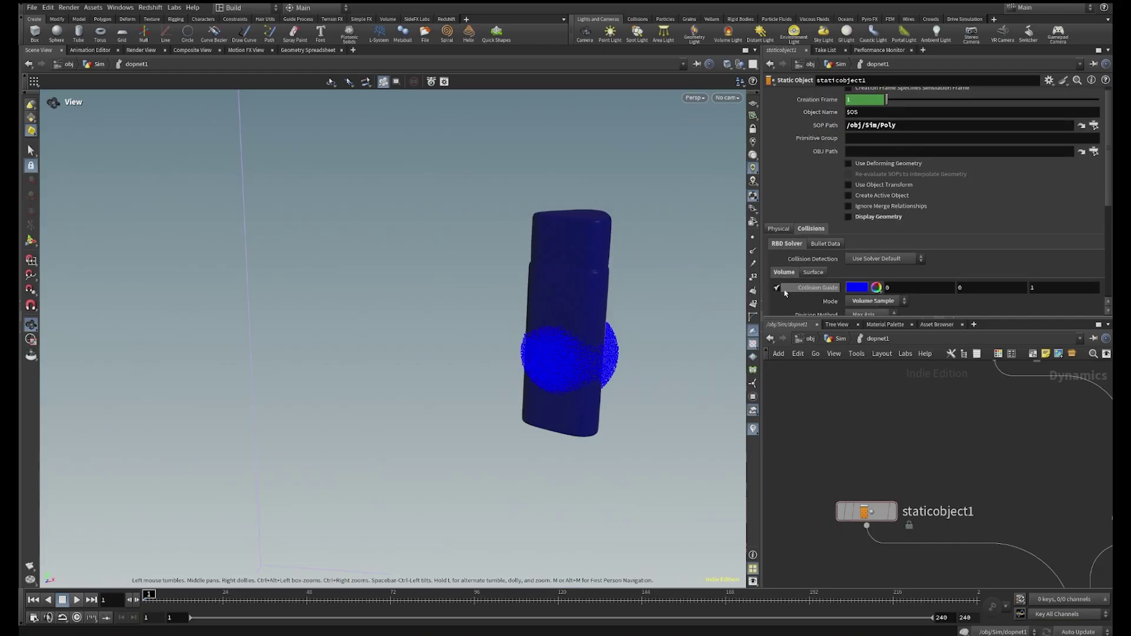
Check the collision guide against the FLIP sphere and domain, and turn the Collision Guide off
right_drag(510, 314, 352, 435)
middle_drag(616, 303, 596, 331)
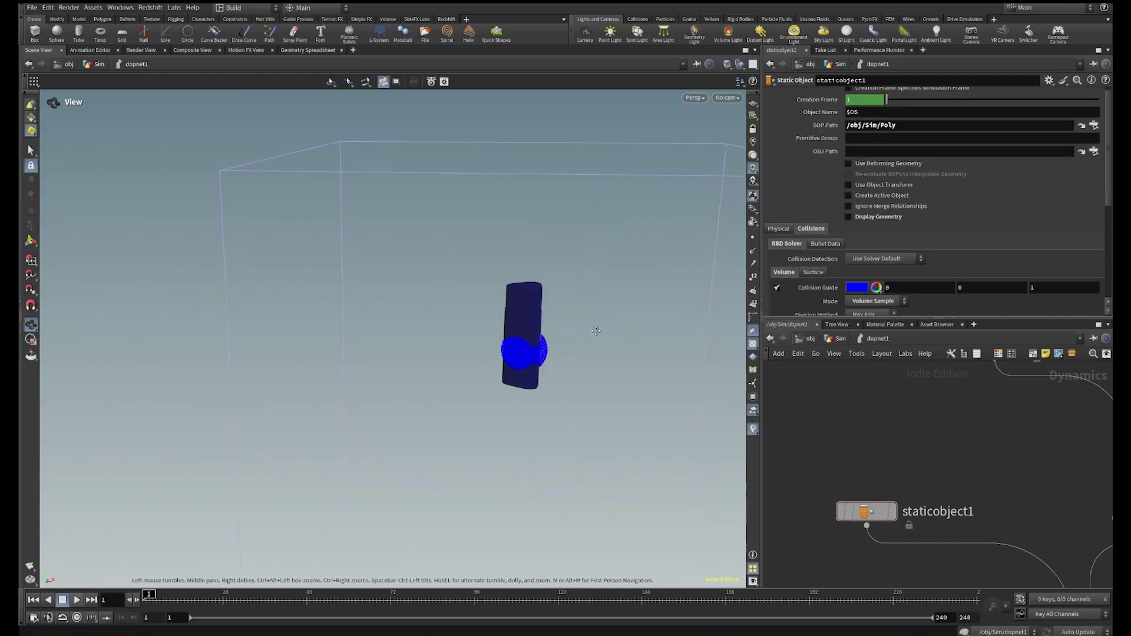
right_drag(548, 341, 818, 112)
middle_drag(479, 249, 497, 295)
right_drag(497, 295, 455, 330)
middle_drag(457, 322, 468, 409)
click(776, 288)
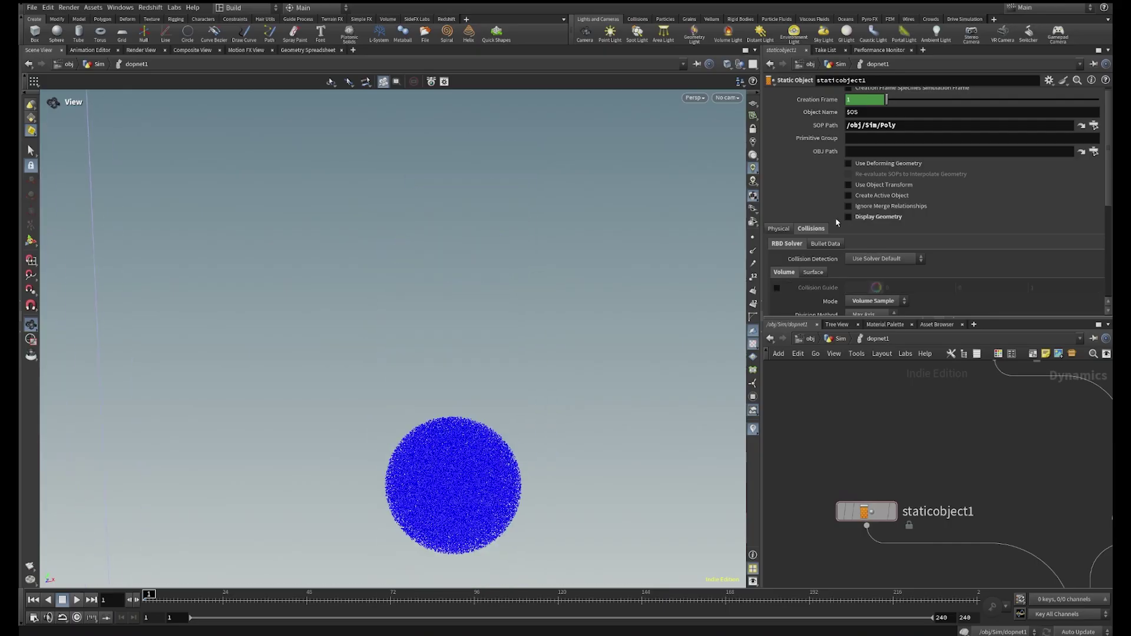